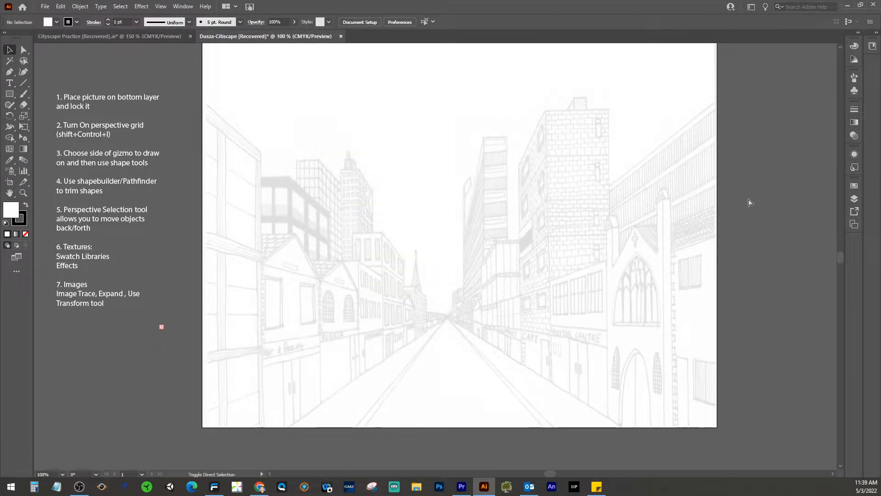
Step: Toggle the perspective grid's visibility and display the two-point perspective grid in the 2P-Normal View preset
{"action": "key", "text": "ctrl+shift+i"}
{"action": "key", "text": "ctrl+shift+i"}
{"action": "key", "text": "ctrl+shift+i"}
{"action": "key", "text": "ctrl+shift+i"}
{"action": "left_click", "coordinate": [161, 7]}
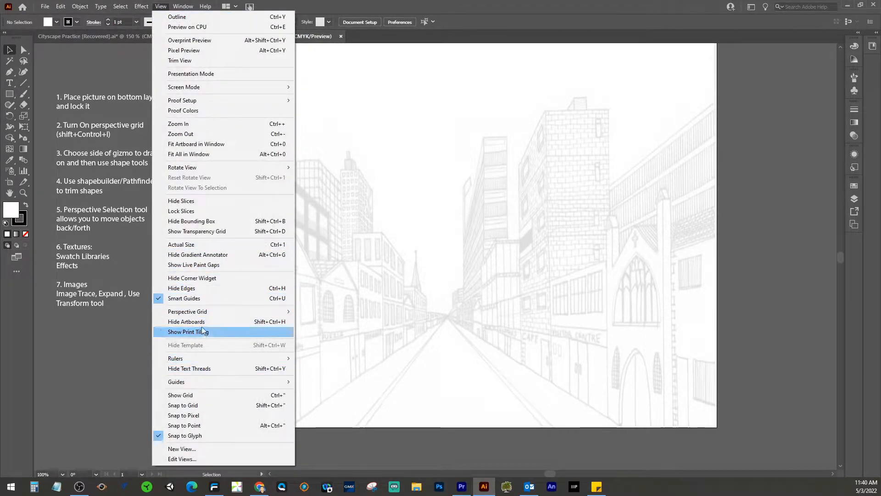
{"action": "mouse_move", "coordinate": [205, 313]}
{"action": "mouse_move", "coordinate": [364, 389]}
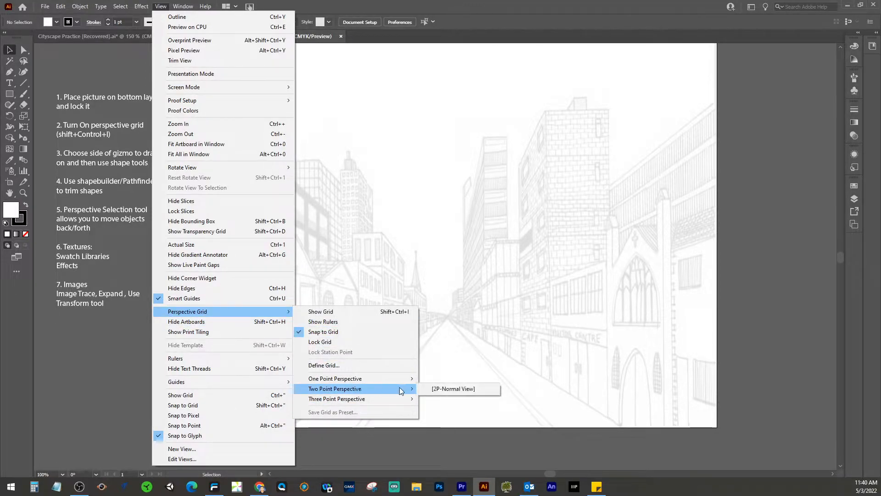
{"action": "left_click", "coordinate": [441, 388]}
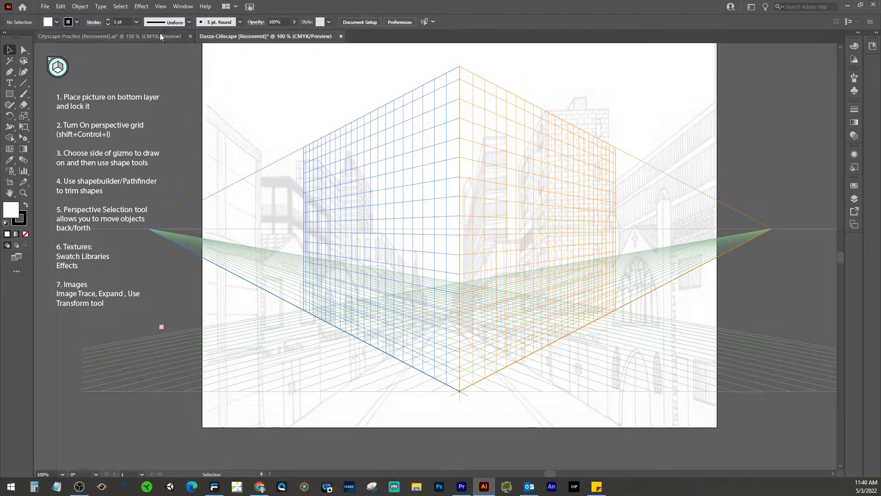
Step: Switch the perspective grid to the one-point 1P-Normal View preset and activate the Perspective Grid tool
{"action": "left_click", "coordinate": [160, 6]}
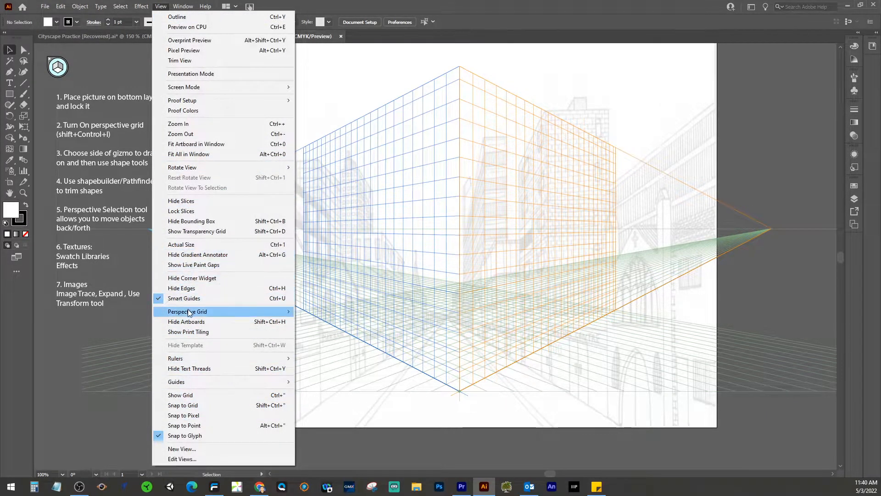
{"action": "mouse_move", "coordinate": [190, 313]}
{"action": "mouse_move", "coordinate": [360, 380]}
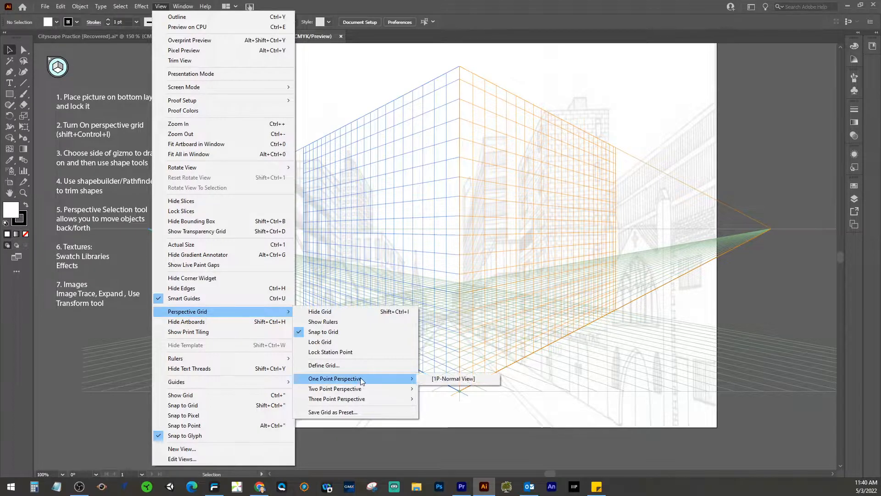
{"action": "left_click", "coordinate": [462, 380]}
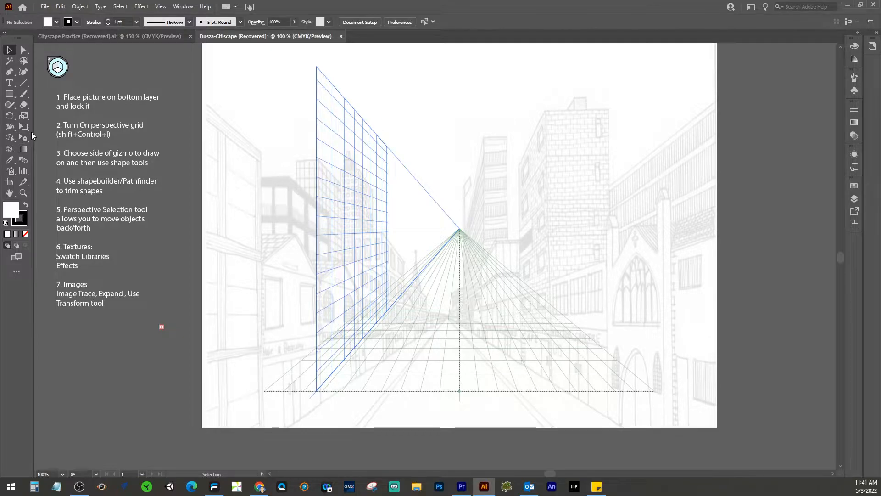
{"action": "left_click_drag", "start_coordinate": [26, 139], "coordinate": [45, 138]}
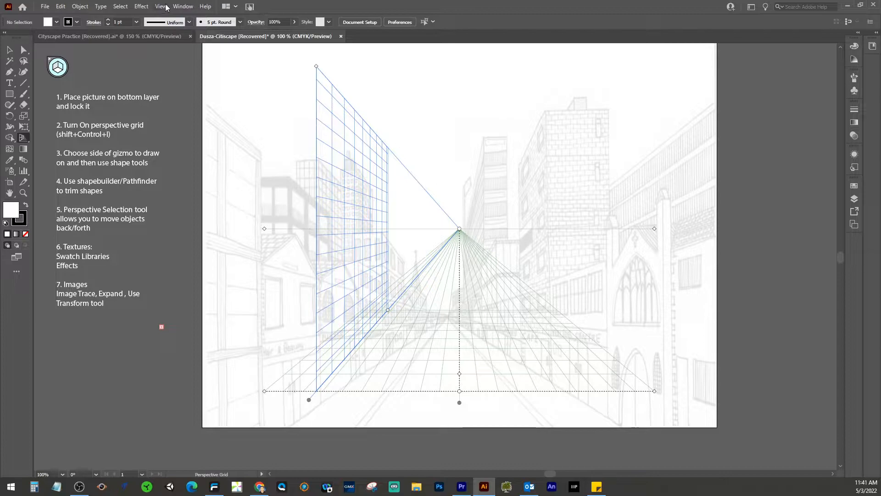
Step: Switch the workspace to Essentials and return it to Essentials Classic
{"action": "left_click", "coordinate": [180, 6]}
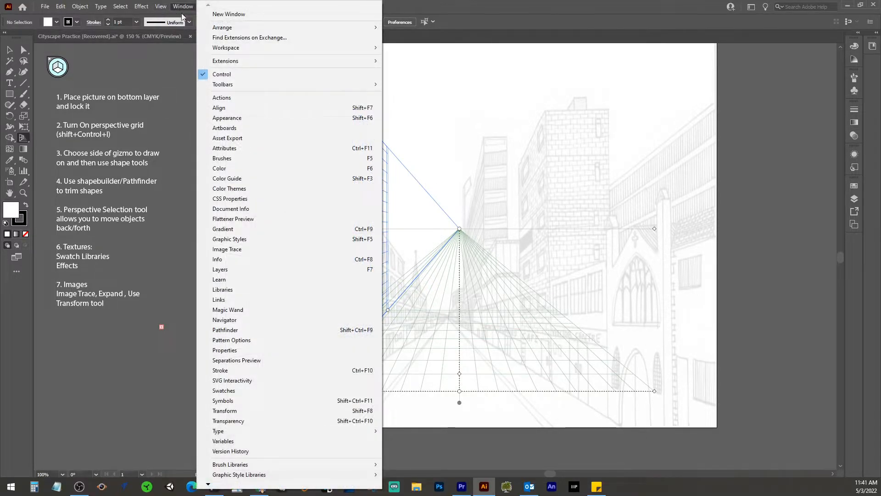
{"action": "mouse_move", "coordinate": [199, 48]}
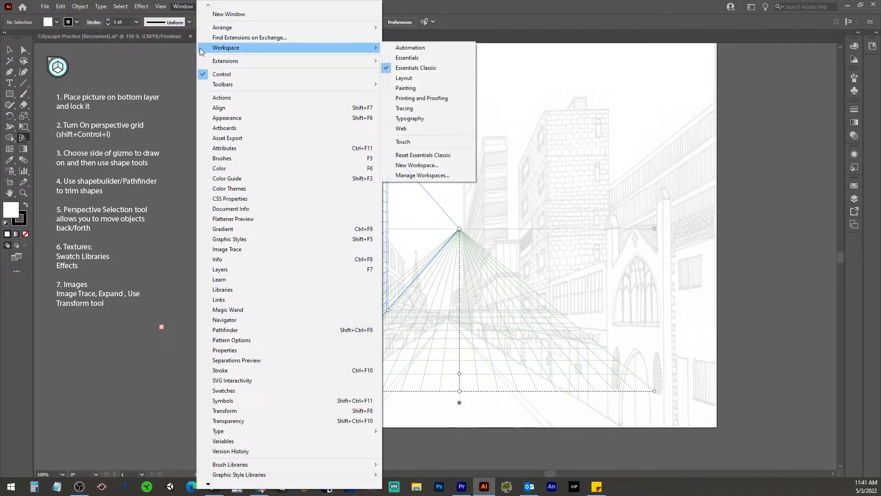
{"action": "left_click", "coordinate": [415, 59]}
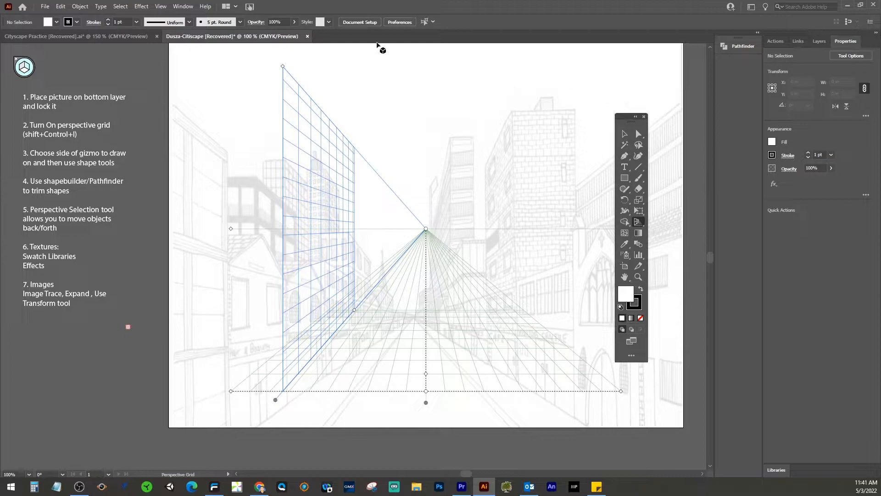
{"action": "left_click", "coordinate": [166, 6]}
{"action": "mouse_move", "coordinate": [184, 5]}
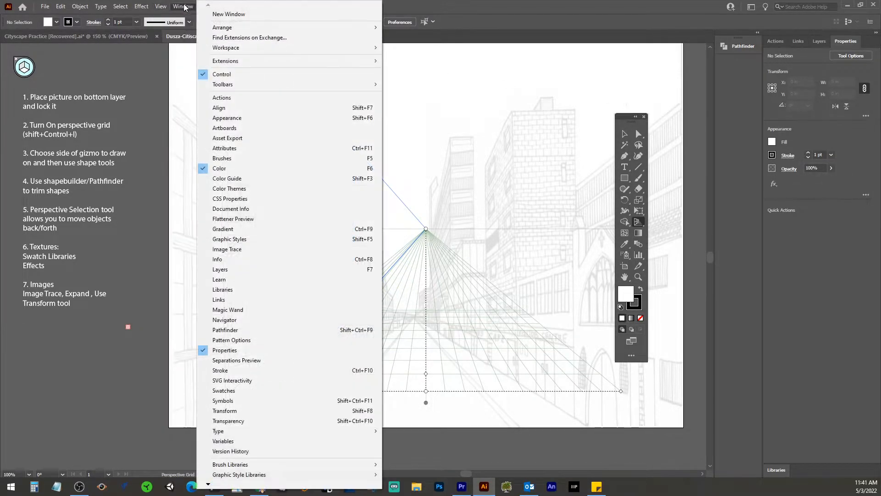
{"action": "mouse_move", "coordinate": [293, 48]}
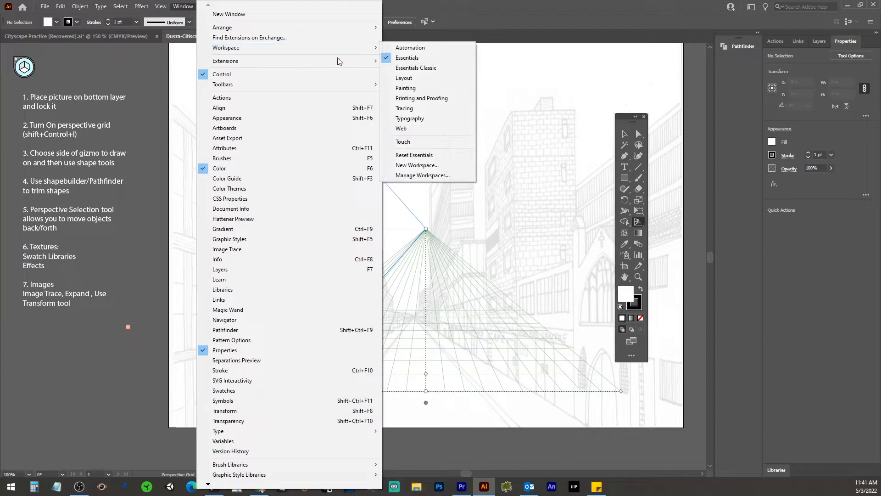
{"action": "left_click", "coordinate": [411, 73]}
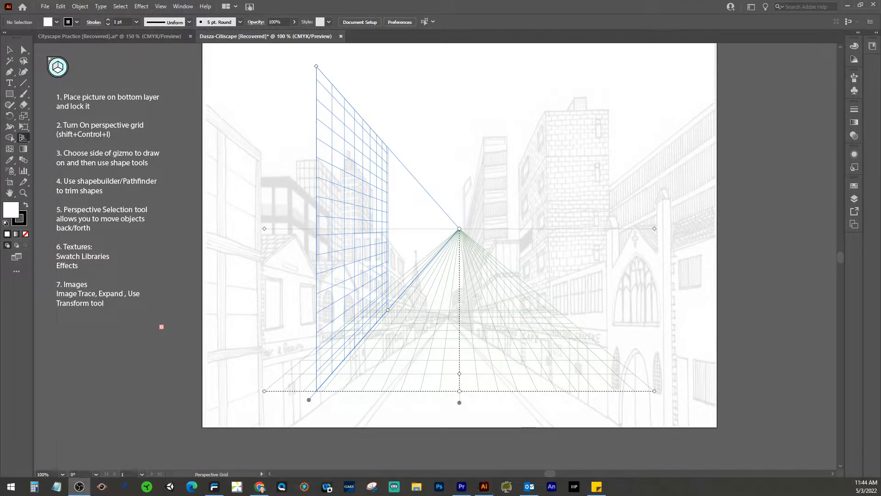
Step: Using the Perspective Grid tool, lower the horizon line and align the vanishing point with the end of the street in the sketch
{"action": "left_click", "coordinate": [24, 138]}
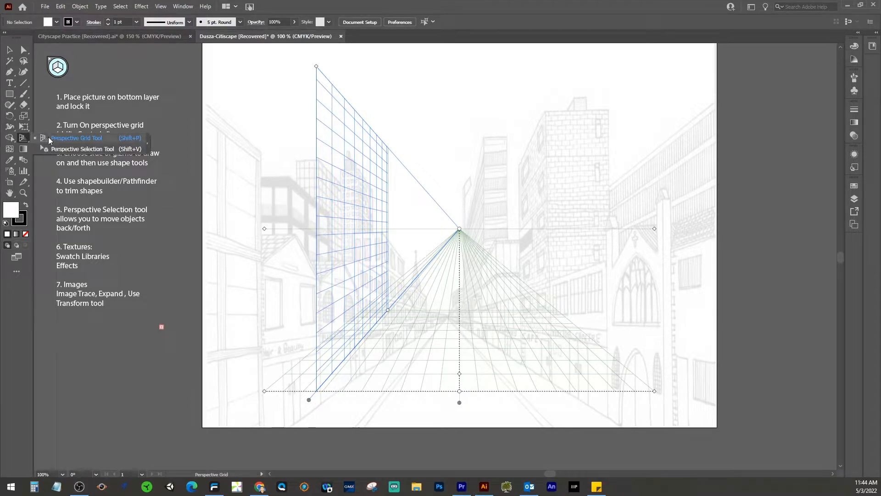
{"action": "left_click", "coordinate": [50, 138]}
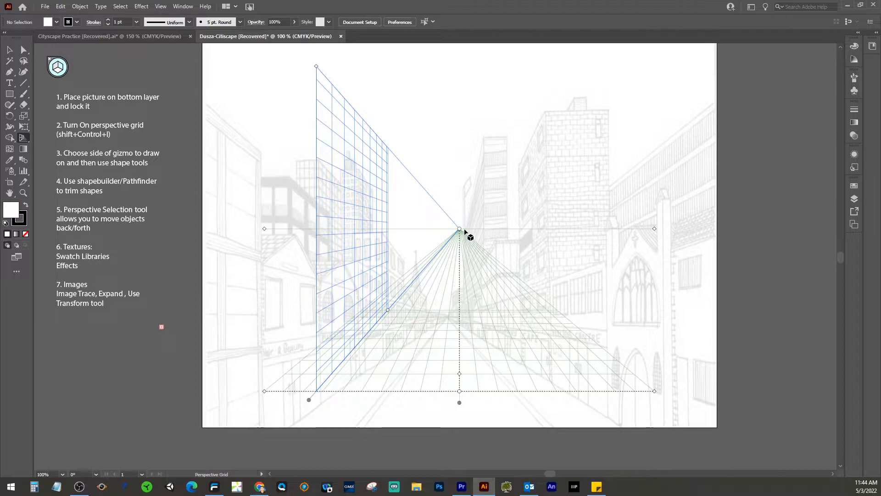
{"action": "mouse_move", "coordinate": [458, 229]}
{"action": "left_mouse_down"}
{"action": "mouse_move", "coordinate": [483, 231]}
{"action": "mouse_move", "coordinate": [431, 231]}
{"action": "mouse_move", "coordinate": [467, 231]}
{"action": "mouse_move", "coordinate": [444, 232]}
{"action": "left_mouse_up"}
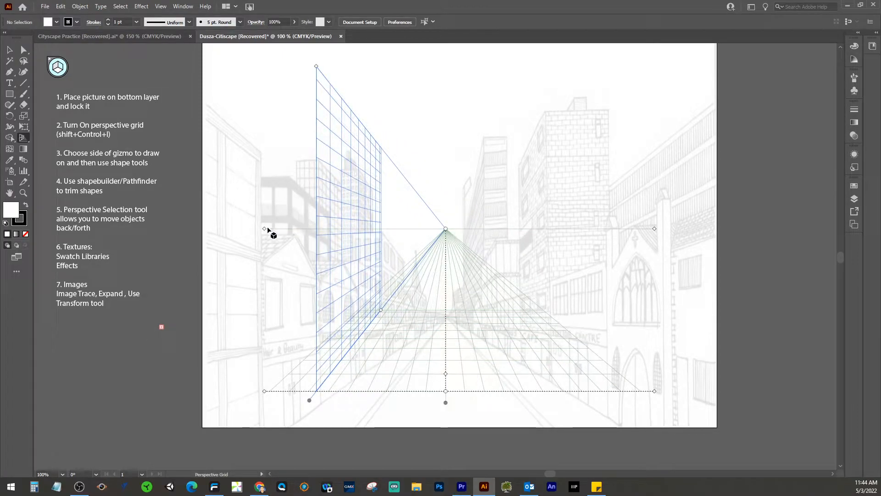
{"action": "left_click_drag", "start_coordinate": [264, 228], "coordinate": [273, 320]}
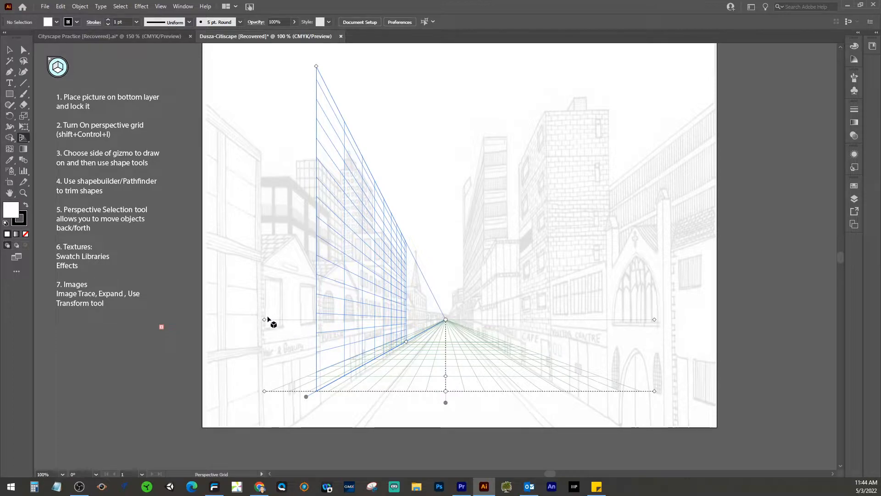
{"action": "mouse_move", "coordinate": [264, 317]}
{"action": "left_mouse_down"}
{"action": "mouse_move", "coordinate": [265, 299]}
{"action": "mouse_move", "coordinate": [265, 318]}
{"action": "left_mouse_up"}
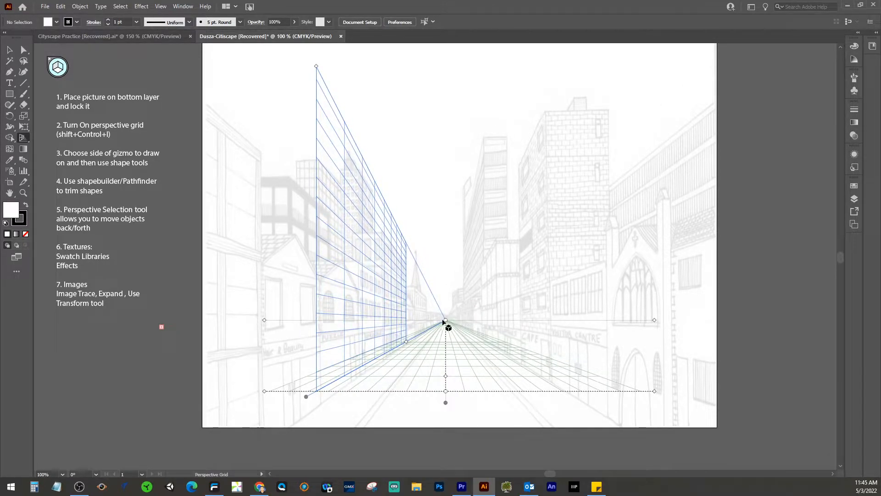
{"action": "mouse_move", "coordinate": [447, 321]}
{"action": "left_mouse_down"}
{"action": "mouse_move", "coordinate": [461, 322]}
{"action": "mouse_move", "coordinate": [449, 322]}
{"action": "left_mouse_up"}
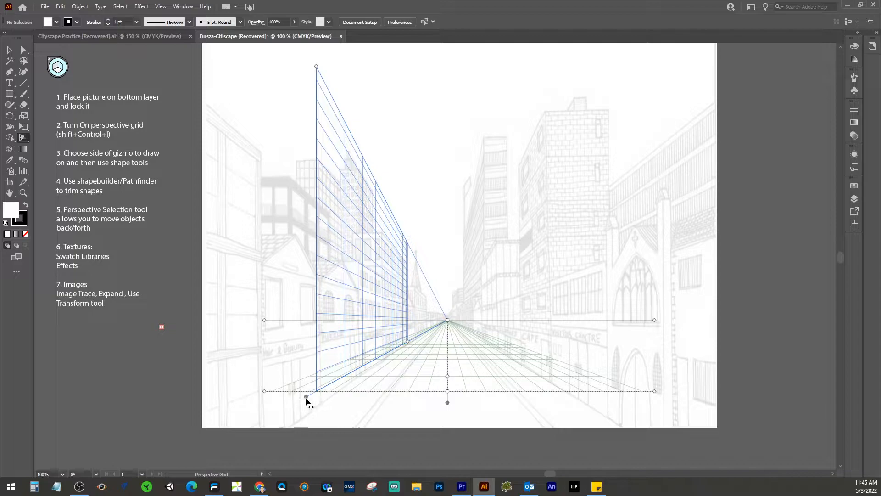
Step: Shift the vertical grid plane inward toward the street and nudge the whole perspective grid slightly left and down
{"action": "left_click_drag", "start_coordinate": [306, 399], "coordinate": [322, 414]}
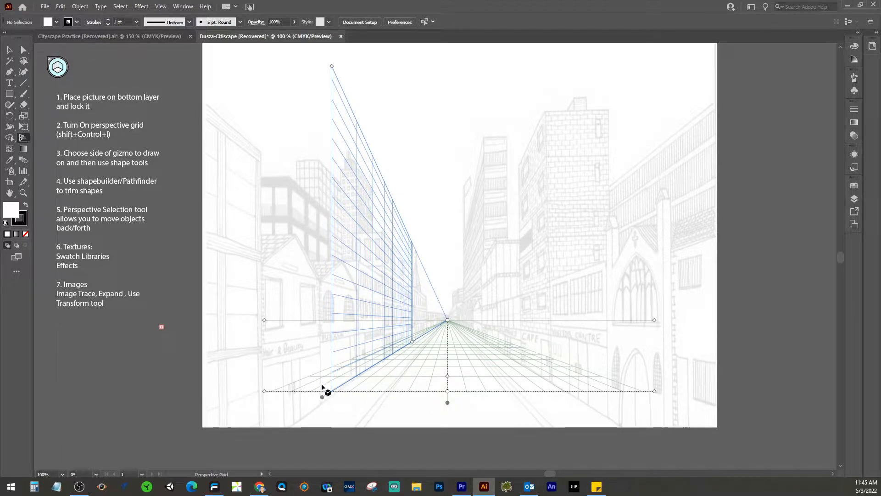
{"action": "left_click_drag", "start_coordinate": [323, 396], "coordinate": [327, 415]}
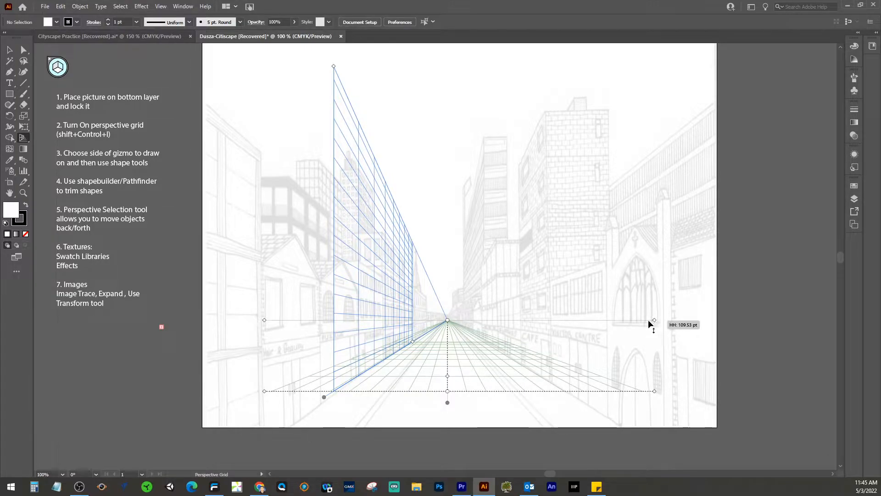
{"action": "left_click_drag", "start_coordinate": [656, 394], "coordinate": [652, 395]}
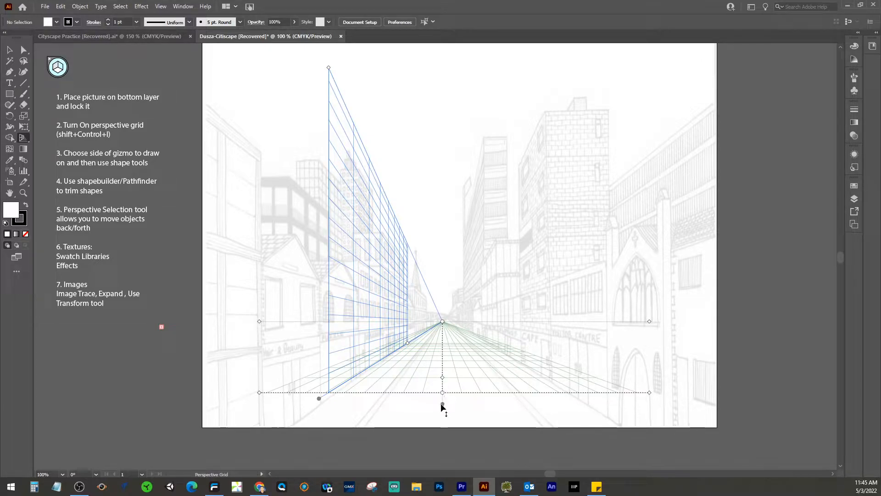
Step: Lower the ground plane just past the artboard's lower edge and move the vertical grid plane outward to the left-hand buildings' base line
{"action": "left_click_drag", "start_coordinate": [443, 404], "coordinate": [436, 428]}
{"action": "mouse_move", "coordinate": [434, 438]}
{"action": "left_mouse_down"}
{"action": "mouse_move", "coordinate": [434, 427]}
{"action": "mouse_move", "coordinate": [436, 444]}
{"action": "mouse_move", "coordinate": [443, 442]}
{"action": "left_mouse_up"}
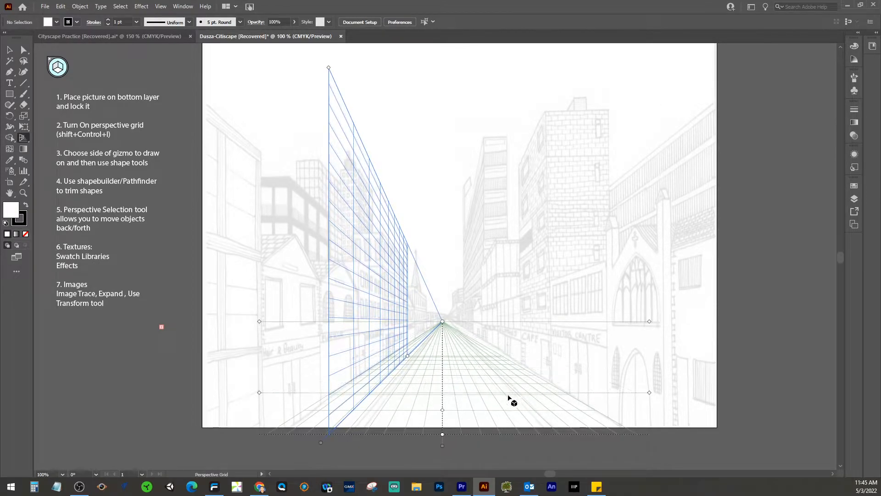
{"action": "left_click_drag", "start_coordinate": [321, 442], "coordinate": [260, 440]}
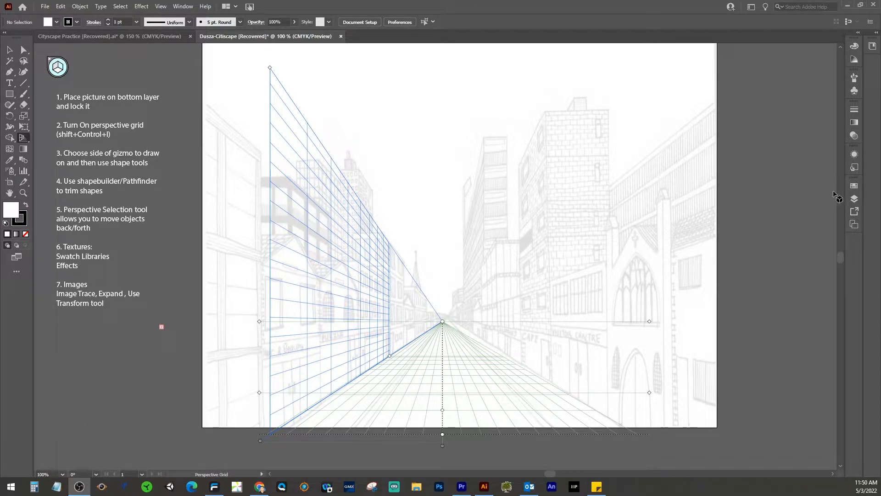
Step: Unlock Layer 1 holding the sketch and delete the empty Layer 2
{"action": "left_click", "coordinate": [854, 199]}
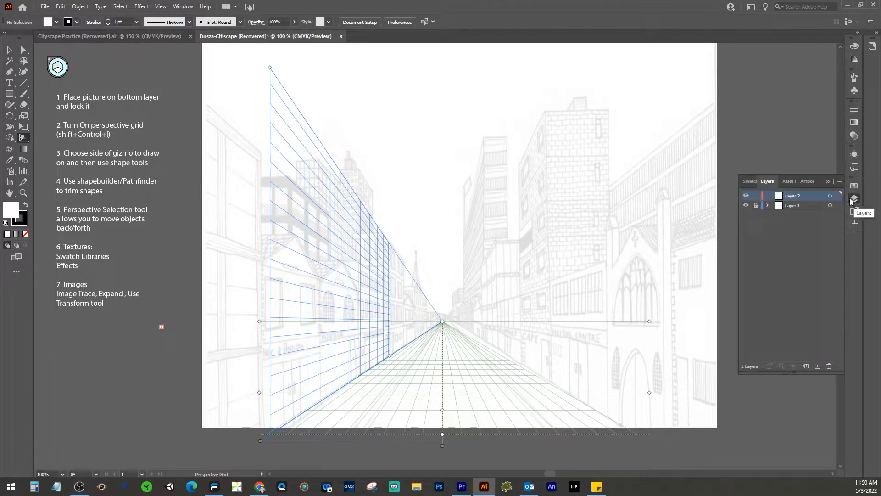
{"action": "left_click", "coordinate": [756, 205]}
{"action": "left_click", "coordinate": [829, 366]}
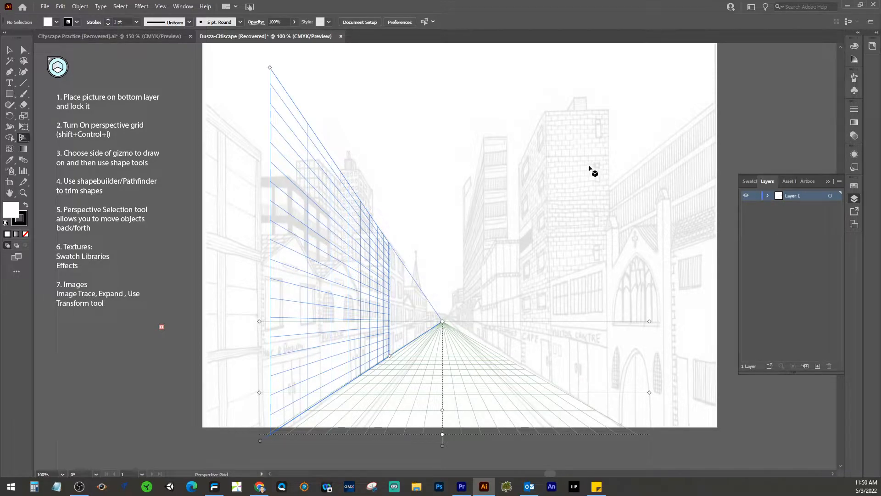
Step: Select the placed cityscape sketch and set its opacity to 22%
{"action": "key", "text": "v"}
{"action": "left_click", "coordinate": [443, 114]}
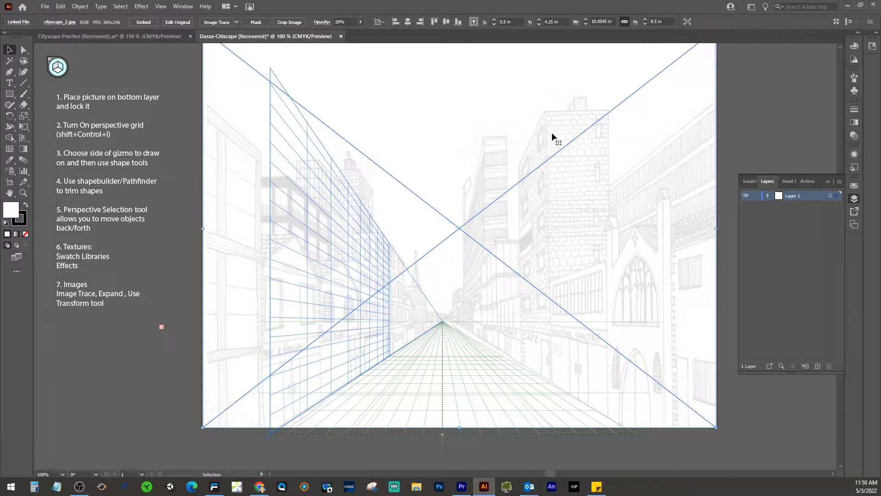
{"action": "left_click", "coordinate": [360, 22]}
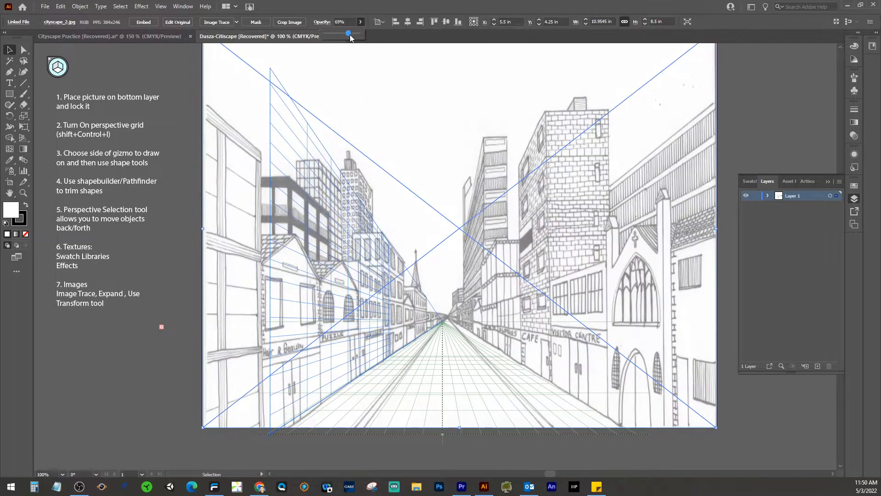
{"action": "left_click_drag", "start_coordinate": [350, 34], "coordinate": [352, 34]}
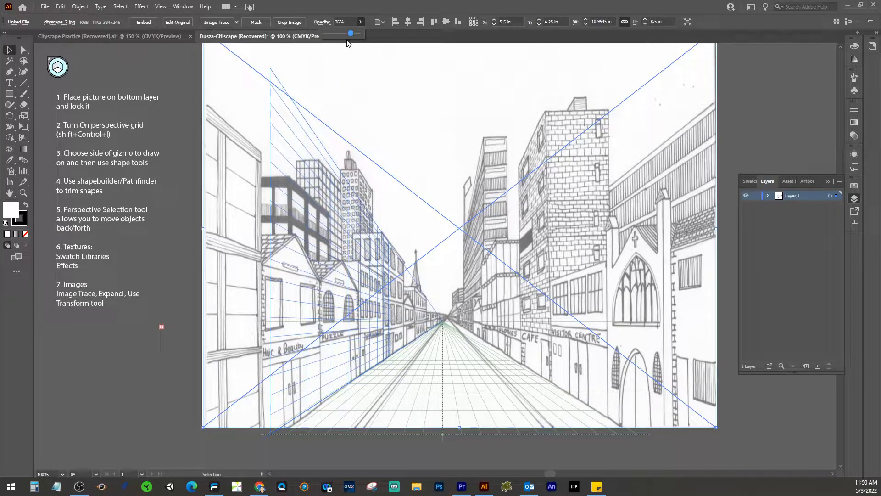
{"action": "left_click_drag", "start_coordinate": [350, 34], "coordinate": [333, 32]}
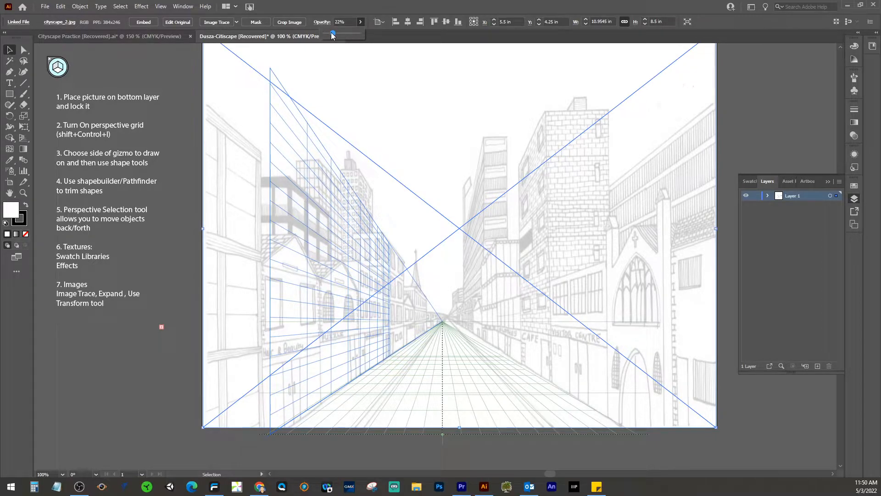
Step: Lock Layer 1 with the sketch and add a new layer above it
{"action": "left_click", "coordinate": [754, 196]}
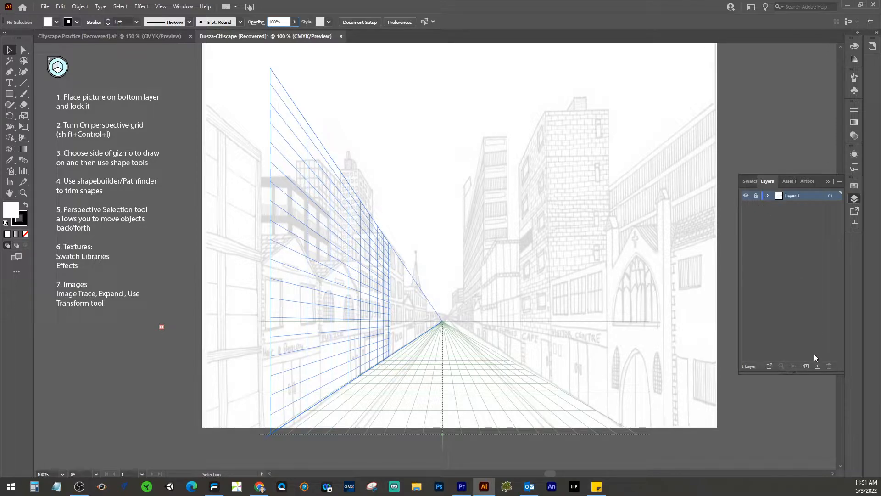
{"action": "left_click", "coordinate": [818, 365]}
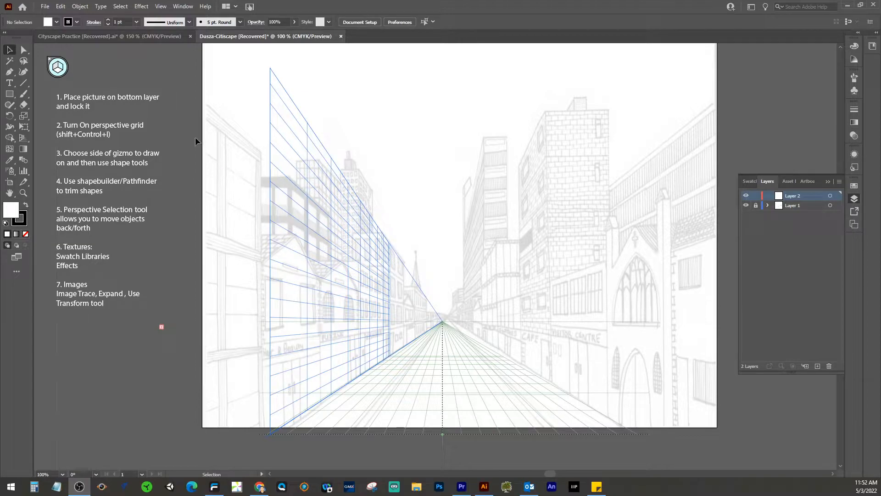
Step: Draw a flat rectangle about 1.32 × 4.38 in over the tall brick building's front and a right-plane perspective rectangle along its side wall
{"action": "left_click", "coordinate": [11, 95]}
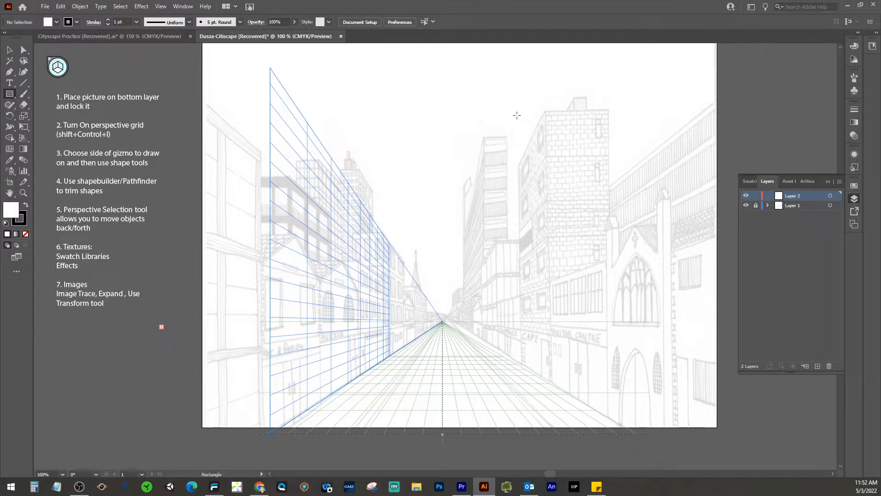
{"action": "left_click_drag", "start_coordinate": [547, 110], "coordinate": [609, 316]}
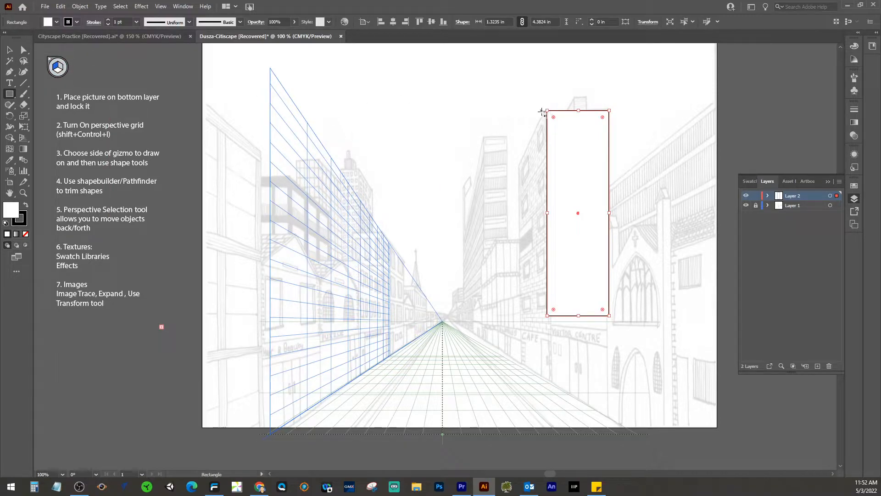
{"action": "left_click_drag", "start_coordinate": [516, 166], "coordinate": [553, 381]}
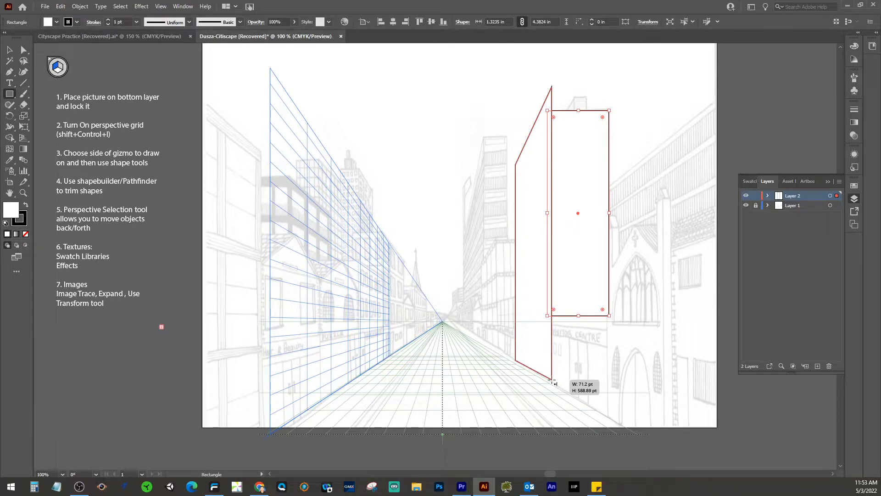
{"action": "left_click_drag", "start_coordinate": [553, 382], "coordinate": [553, 382]}
Step: Shorten the side-wall shape to about 557 pt high by lowering its upper edge with the regular Selection tool
{"action": "left_click", "coordinate": [12, 62]}
{"action": "left_click", "coordinate": [10, 51]}
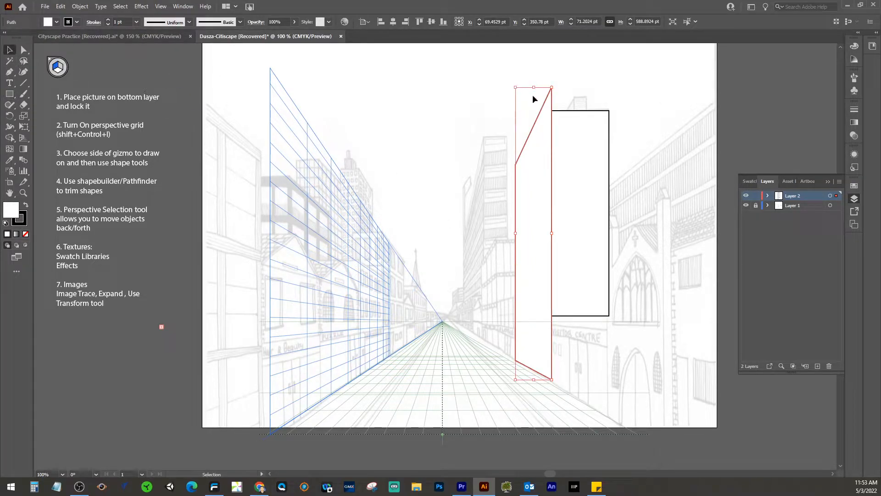
{"action": "left_click_drag", "start_coordinate": [536, 90], "coordinate": [534, 114]}
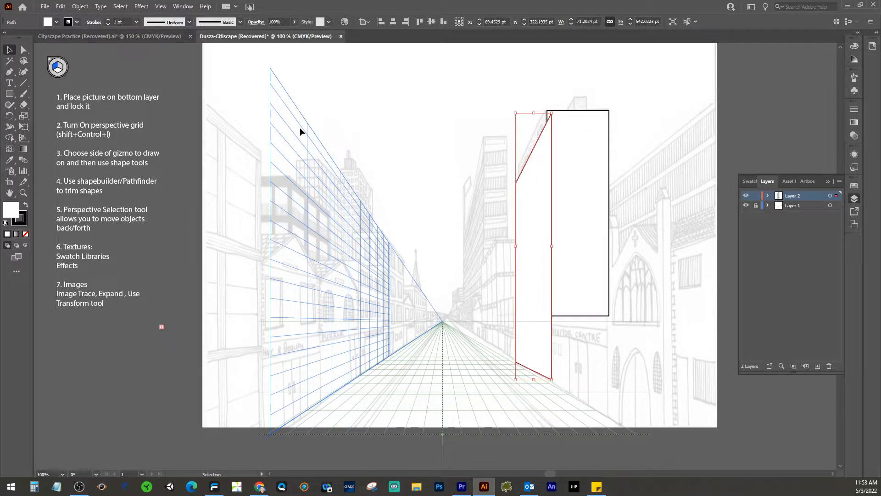
{"action": "key", "text": "ctrl+z"}
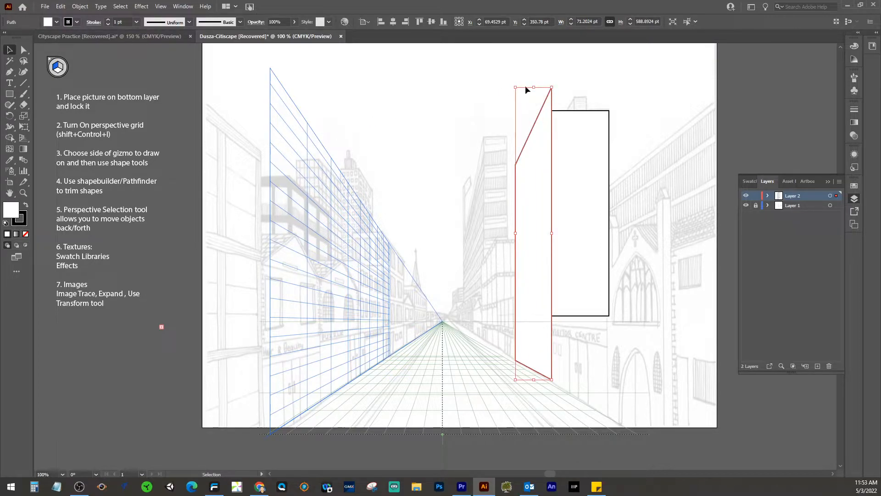
{"action": "mouse_move", "coordinate": [536, 89]}
{"action": "left_mouse_down"}
{"action": "mouse_move", "coordinate": [533, 114]}
{"action": "mouse_move", "coordinate": [534, 104]}
{"action": "left_mouse_up"}
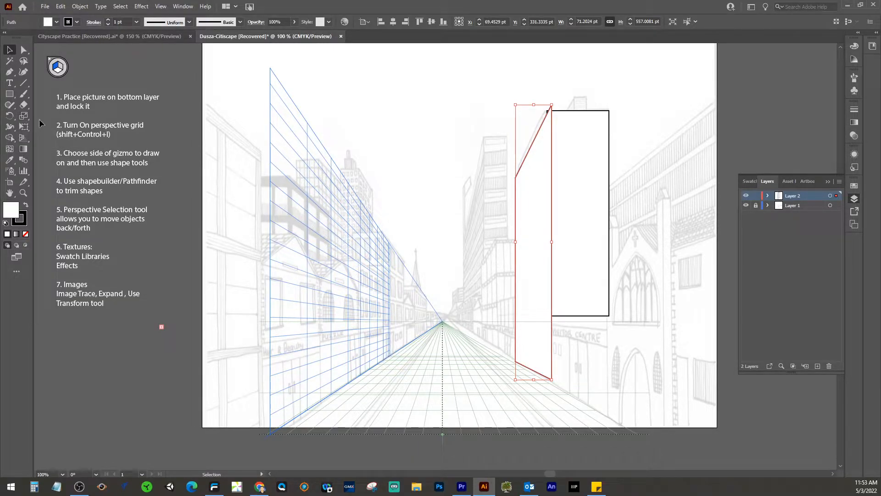
Step: Using Perspective Selection, fit the side-wall shape against the front rectangle's edge, with its upper corner aligned and its base at the street line
{"action": "left_click", "coordinate": [23, 138]}
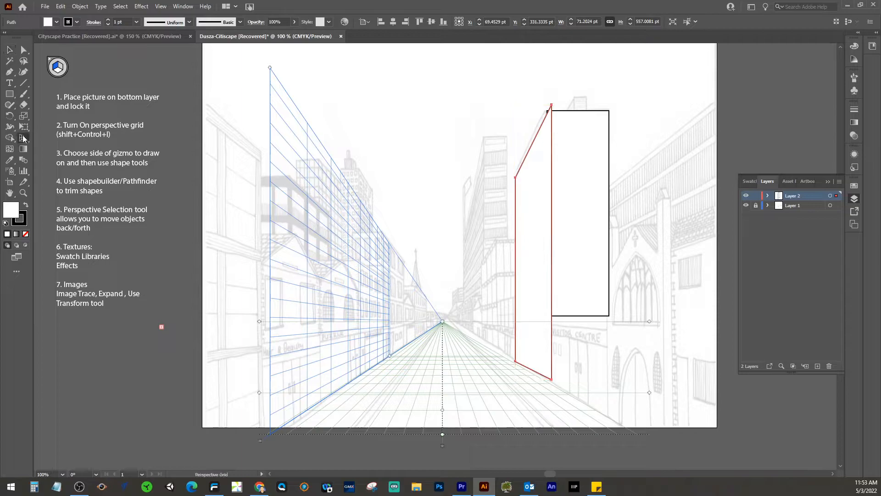
{"action": "left_click", "coordinate": [73, 149]}
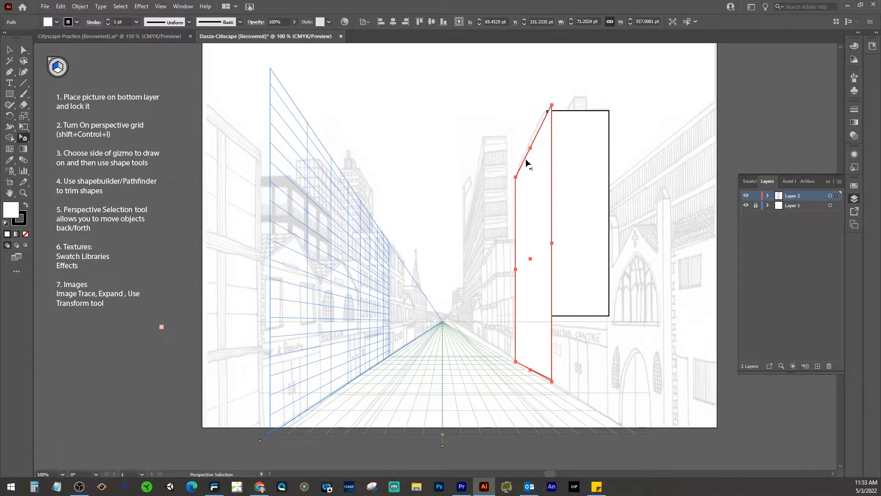
{"action": "left_click_drag", "start_coordinate": [515, 177], "coordinate": [515, 187]}
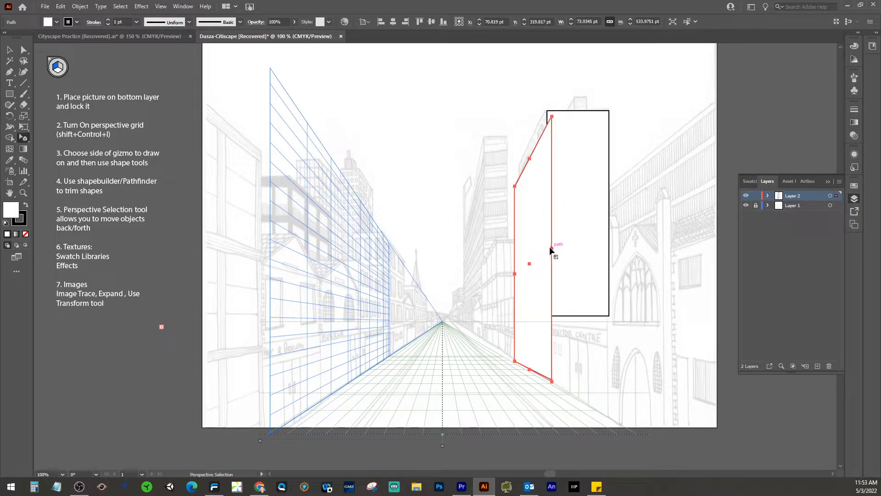
{"action": "left_click_drag", "start_coordinate": [548, 247], "coordinate": [542, 249]}
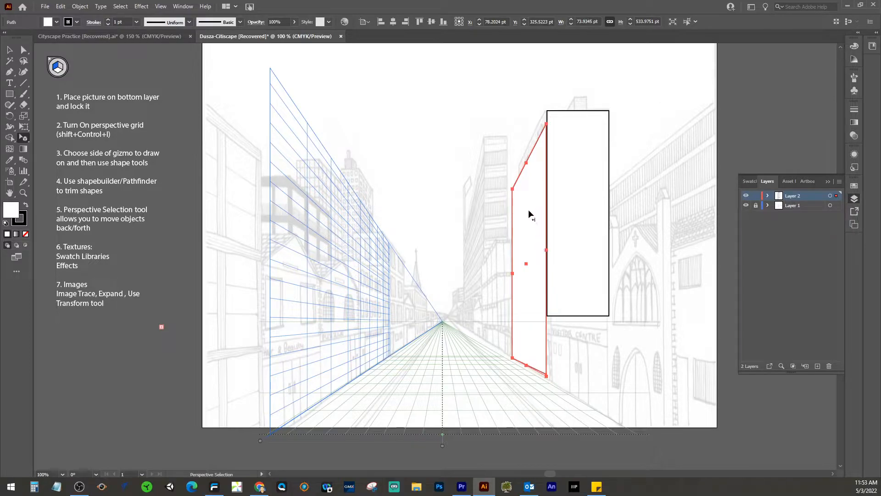
{"action": "left_click_drag", "start_coordinate": [524, 171], "coordinate": [525, 161]}
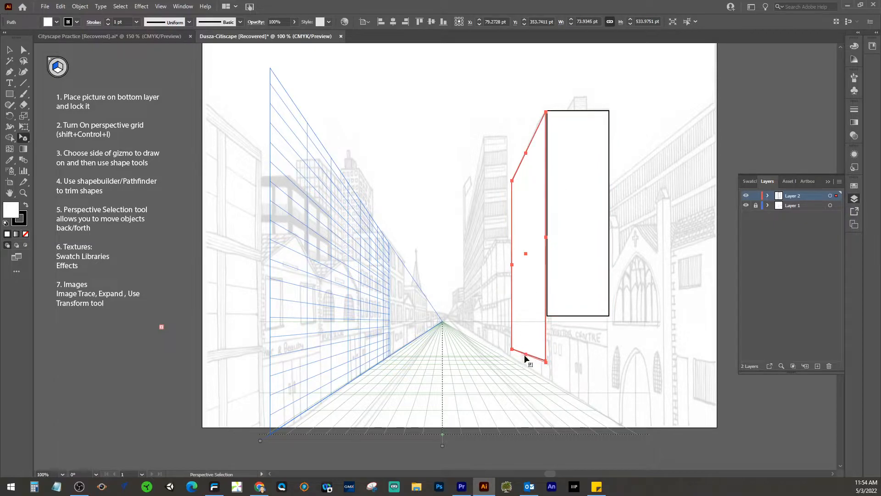
{"action": "left_click_drag", "start_coordinate": [526, 357], "coordinate": [526, 367]}
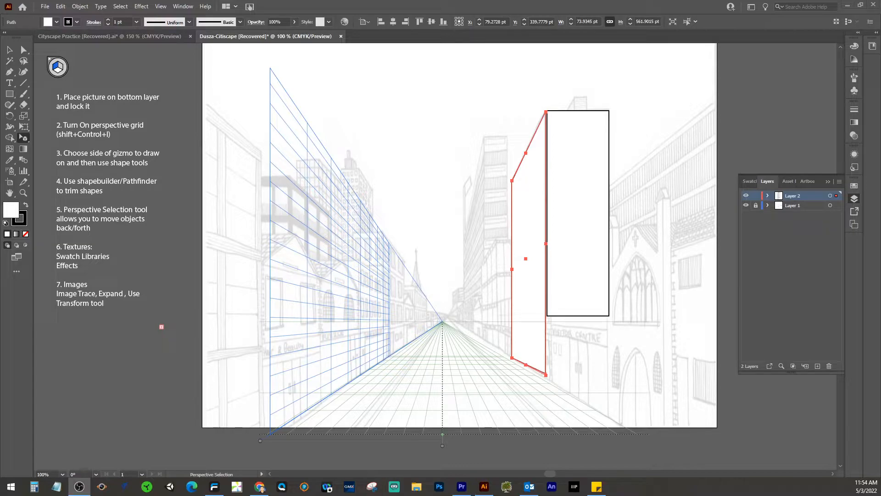
Step: Move the side-wall shape back in perspective toward the vanishing point, beside the farther tower on the same side of the street
{"action": "left_click", "coordinate": [24, 138]}
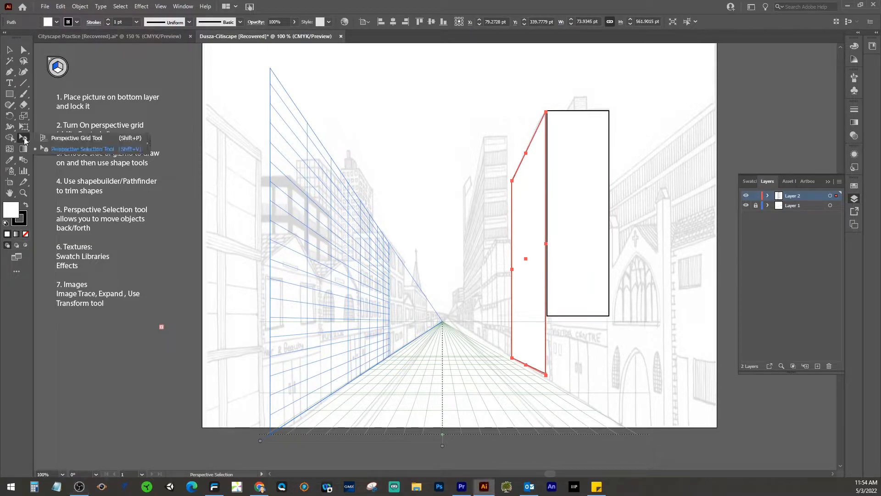
{"action": "left_click", "coordinate": [67, 150]}
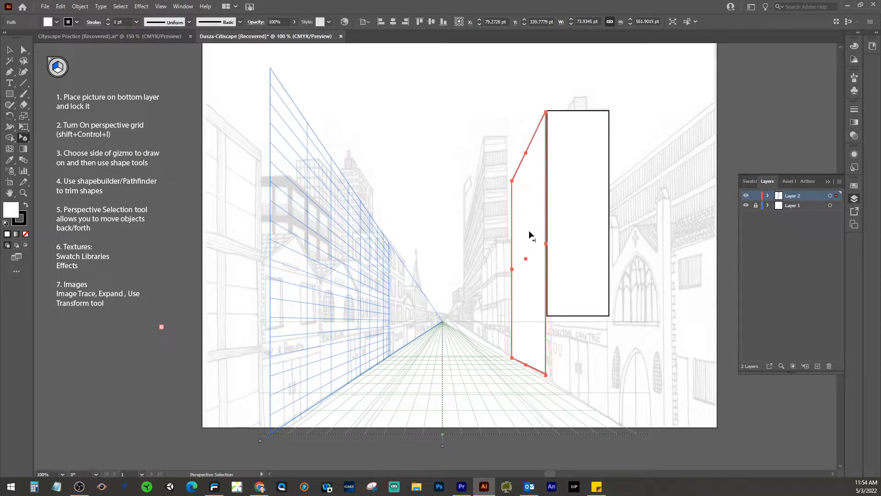
{"action": "left_click_drag", "start_coordinate": [529, 231], "coordinate": [486, 279]}
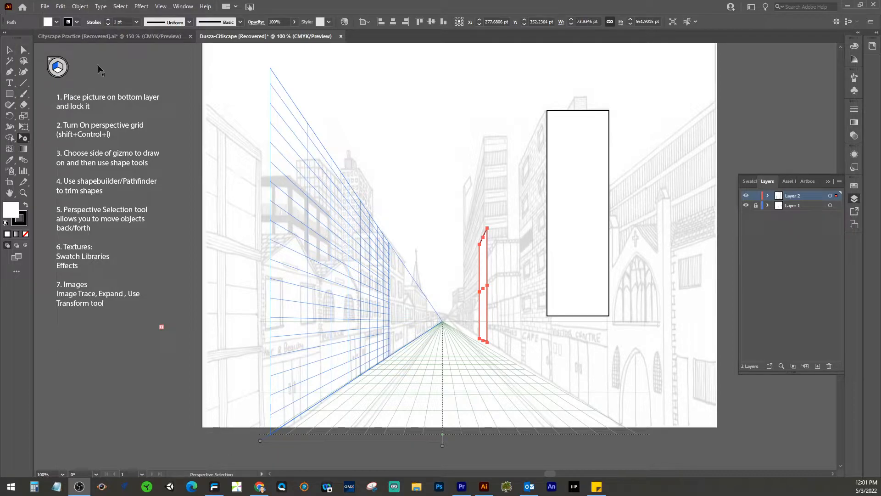
Step: Delete the flat front rectangle from the tall brick building
{"action": "left_click", "coordinate": [9, 49]}
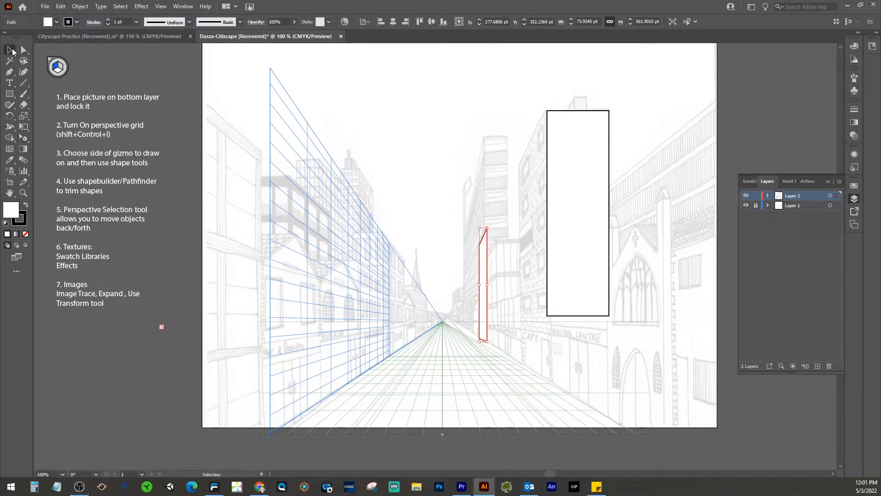
{"action": "left_click", "coordinate": [566, 191]}
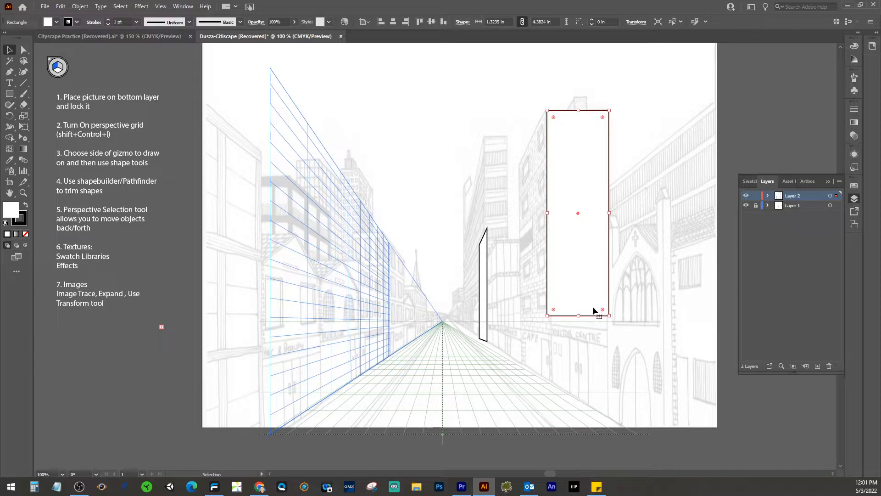
{"action": "left_click_drag", "start_coordinate": [579, 317], "coordinate": [587, 290]}
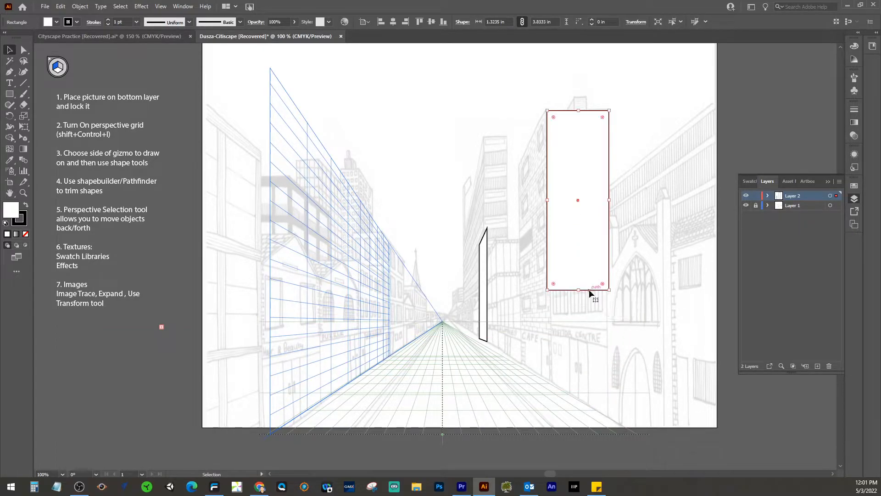
{"action": "key", "text": "Delete"}
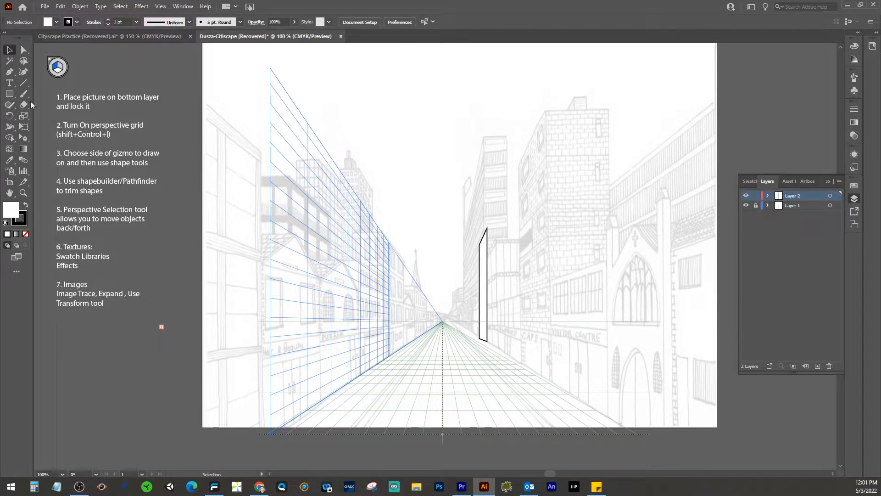
Step: With no grid plane active, draw a flat rectangle about 1.33 × 4.16 in over the brick building's front
{"action": "left_click", "coordinate": [9, 93]}
{"action": "left_click_drag", "start_coordinate": [547, 112], "coordinate": [584, 201]}
{"action": "key", "text": "ctrl+z"}
{"action": "left_click", "coordinate": [63, 70]}
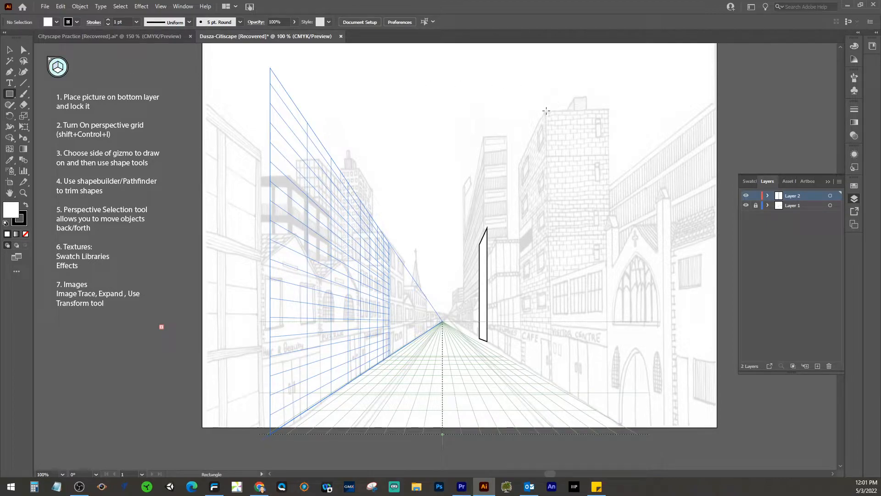
{"action": "left_click_drag", "start_coordinate": [545, 111], "coordinate": [609, 305]}
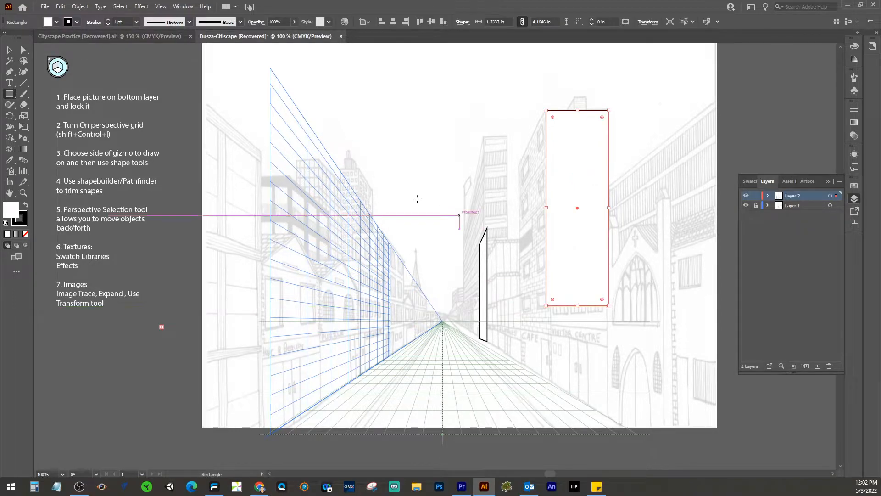
Step: Draw a right-plane perspective rectangle for the brick building's side wall and fit it to the front's edge at about 56 × 568 pt
{"action": "left_click", "coordinate": [55, 69]}
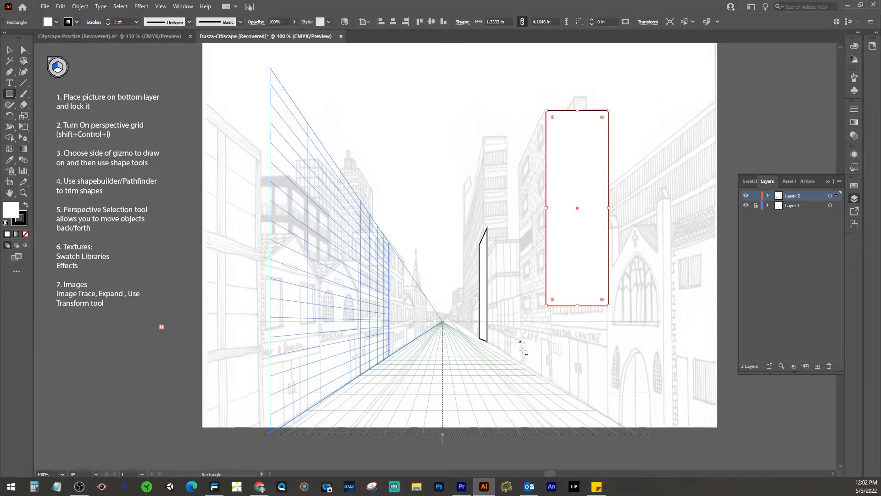
{"action": "left_click_drag", "start_coordinate": [550, 381], "coordinate": [518, 169]}
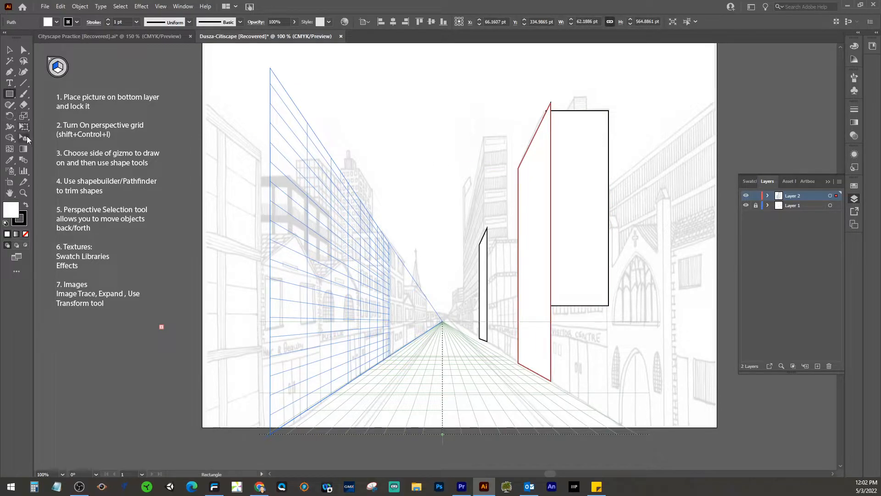
{"action": "left_click", "coordinate": [27, 136]}
{"action": "left_click", "coordinate": [36, 146]}
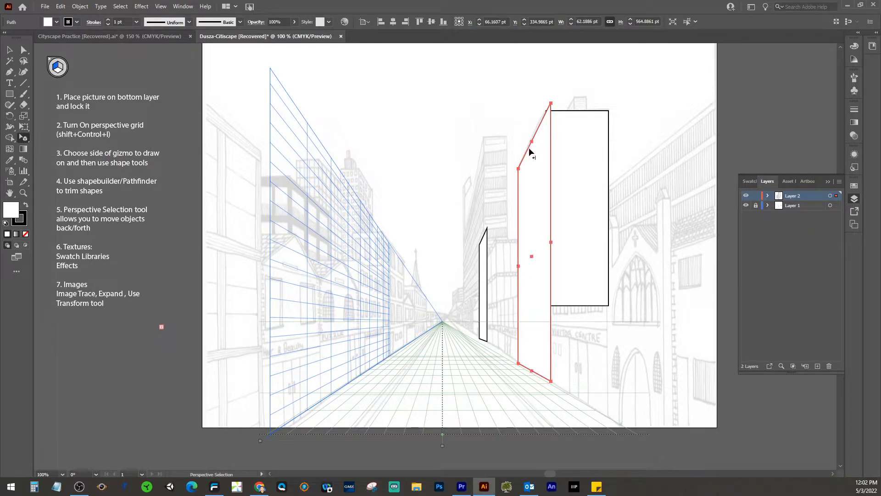
{"action": "left_click_drag", "start_coordinate": [531, 146], "coordinate": [532, 148]}
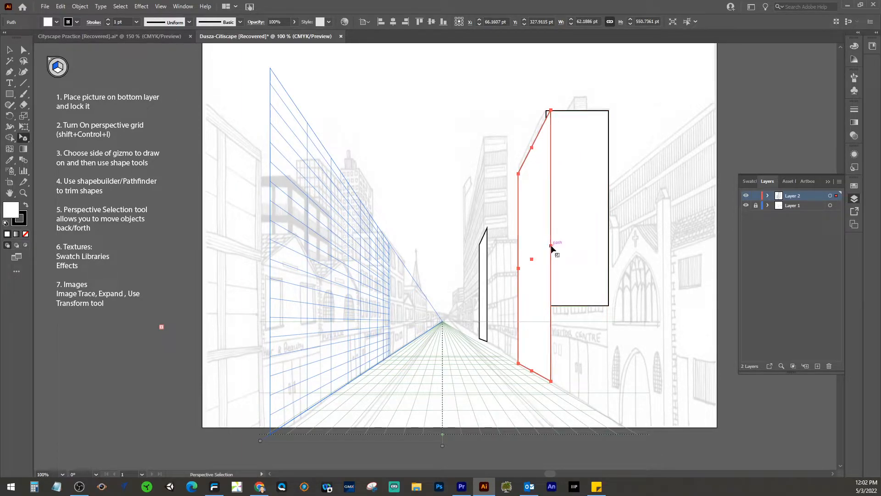
{"action": "left_click_drag", "start_coordinate": [551, 248], "coordinate": [546, 250]}
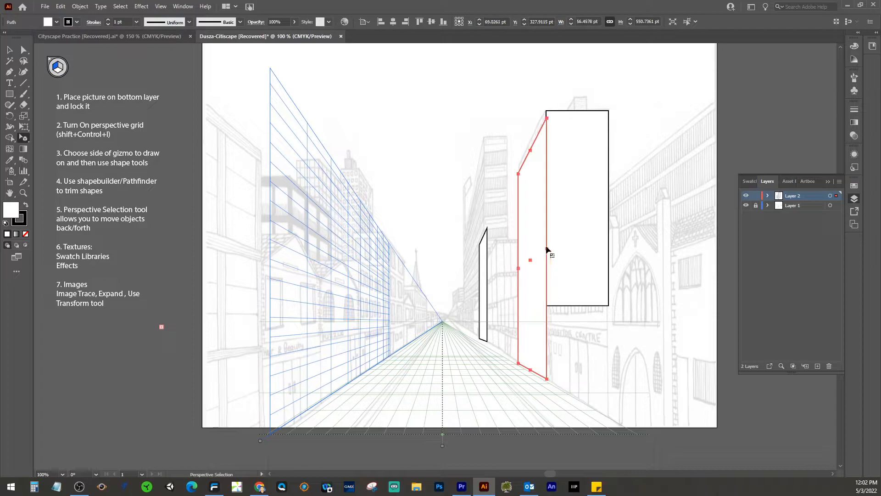
{"action": "left_click_drag", "start_coordinate": [546, 118], "coordinate": [546, 111]}
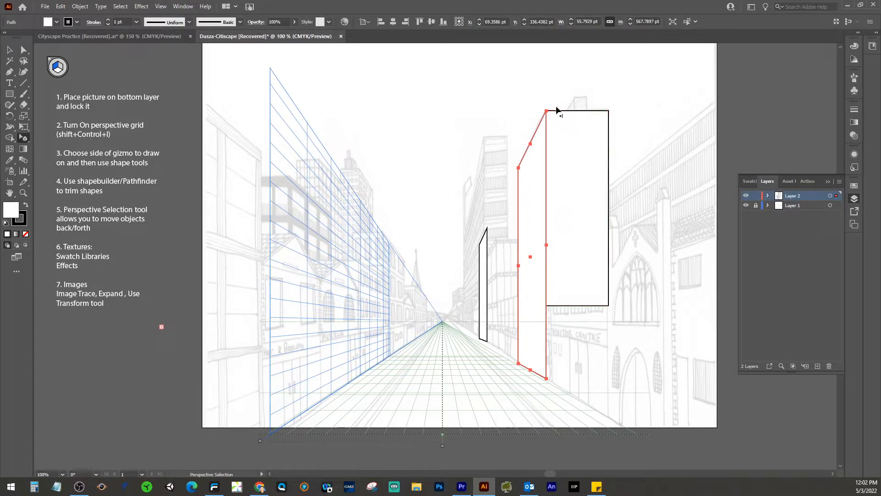
Step: With no grid plane active, draw a flat rectangle about 0.25 × 0.28 in for the small rooftop block on the brick building
{"action": "key", "text": "ctrl+plus"}
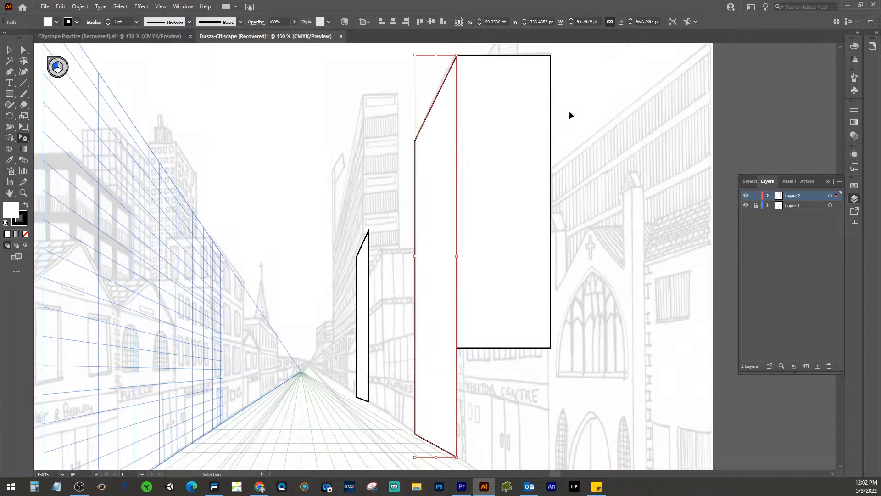
{"action": "key", "text": "ctrl+plus"}
{"action": "scroll", "coordinate": [550, 120], "scroll_direction": "up", "scroll_amount": 3}
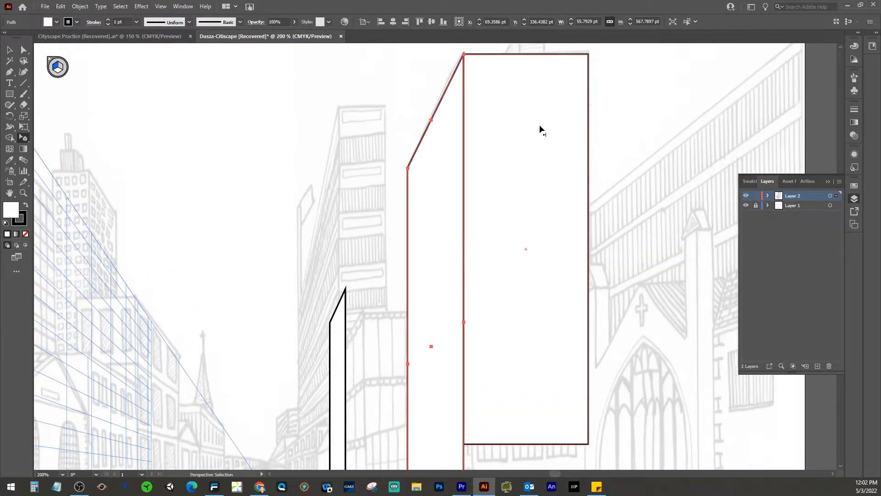
{"action": "scroll", "coordinate": [538, 125], "scroll_direction": "up", "scroll_amount": 3}
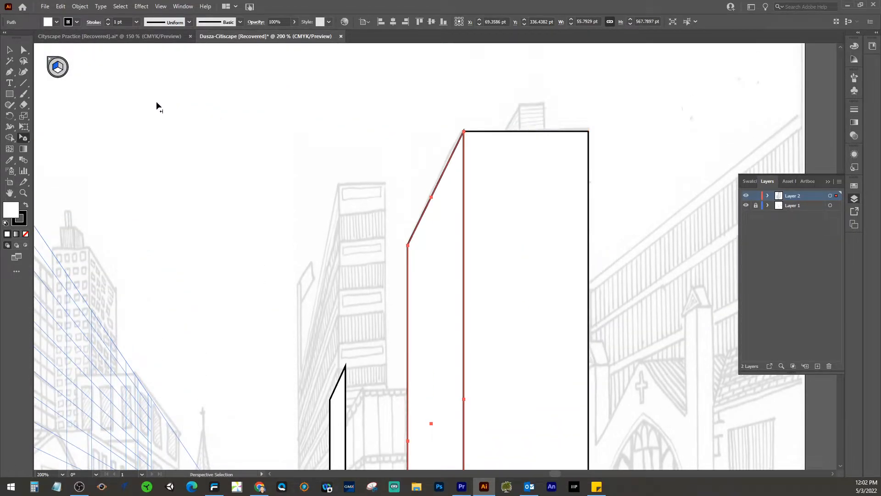
{"action": "key", "text": "m"}
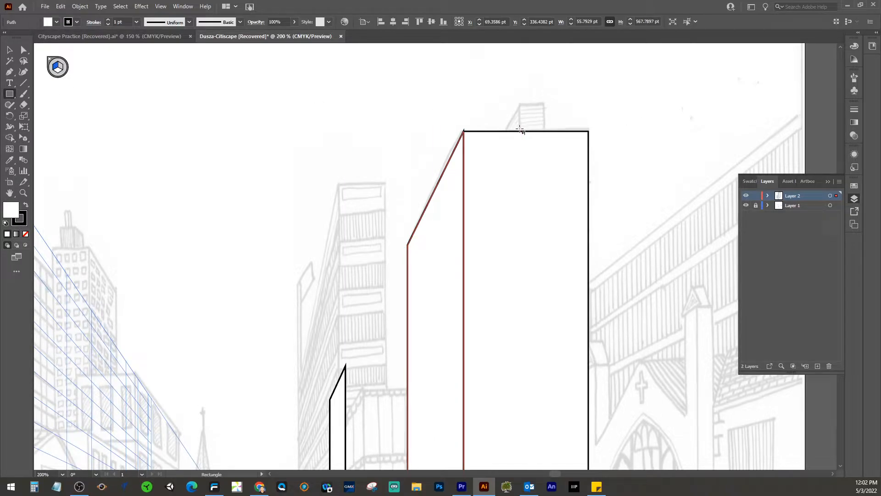
{"action": "left_click", "coordinate": [57, 68]}
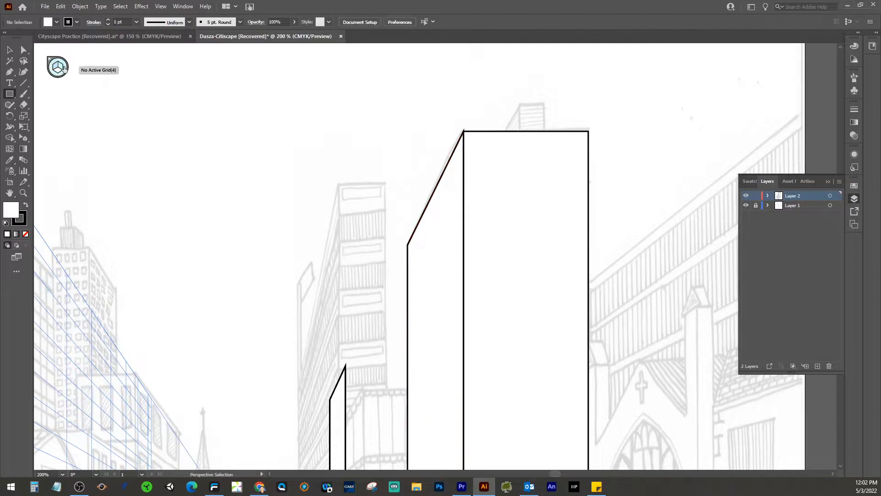
{"action": "left_click_drag", "start_coordinate": [521, 132], "coordinate": [545, 105]}
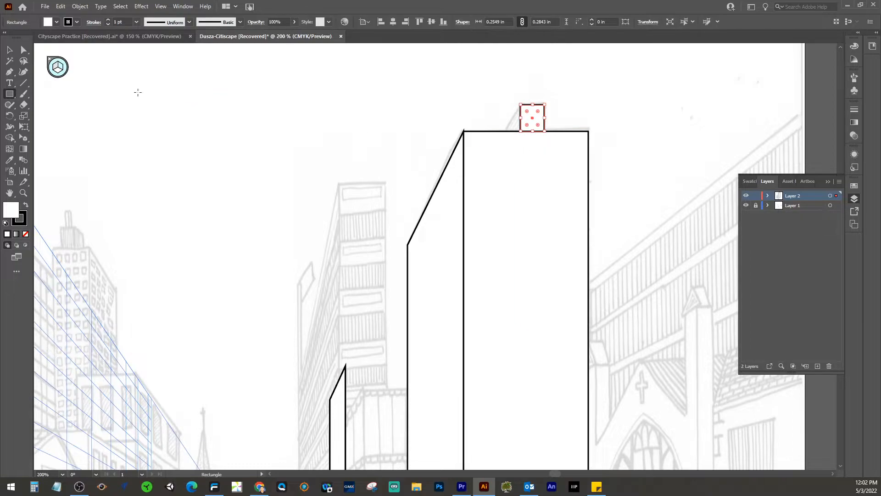
{"action": "left_click", "coordinate": [10, 50]}
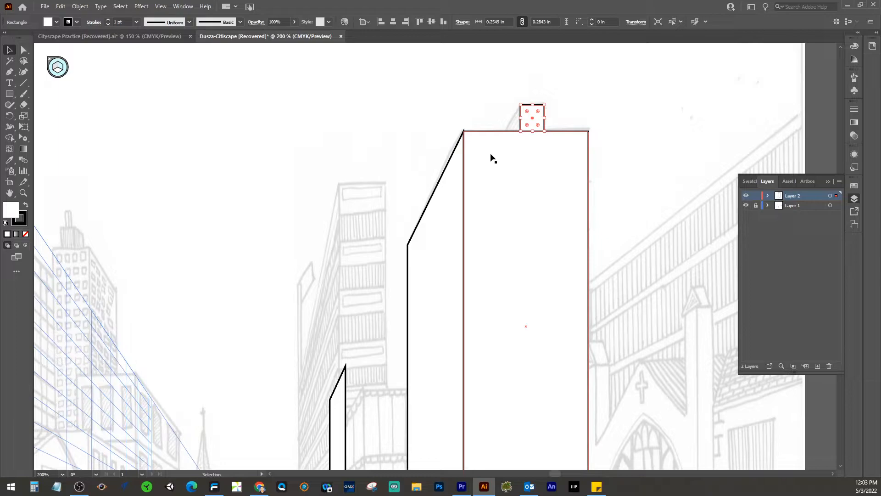
Step: Merge the small rooftop block with the brick building's front rectangle into one outline using Shape Builder, leaving nothing selected
{"action": "left_click", "coordinate": [527, 179], "text": "shift"}
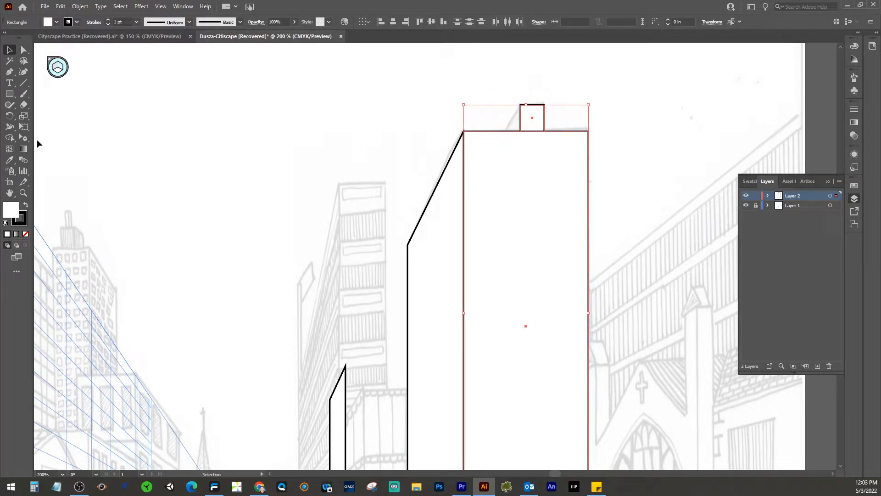
{"action": "left_click", "coordinate": [9, 138]}
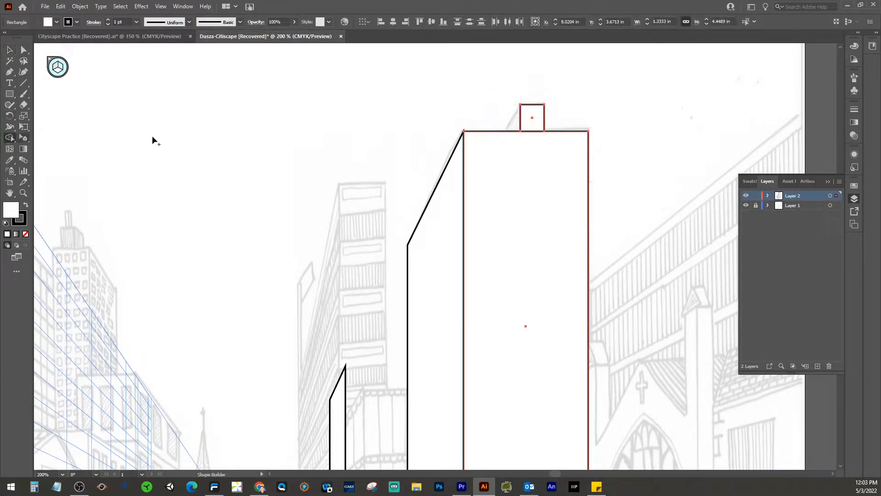
{"action": "mouse_move", "coordinate": [527, 123]}
{"action": "left_mouse_down"}
{"action": "mouse_move", "coordinate": [529, 148]}
{"action": "mouse_move", "coordinate": [573, 175]}
{"action": "left_mouse_up"}
{"action": "left_click", "coordinate": [10, 50]}
{"action": "left_click", "coordinate": [165, 96]}
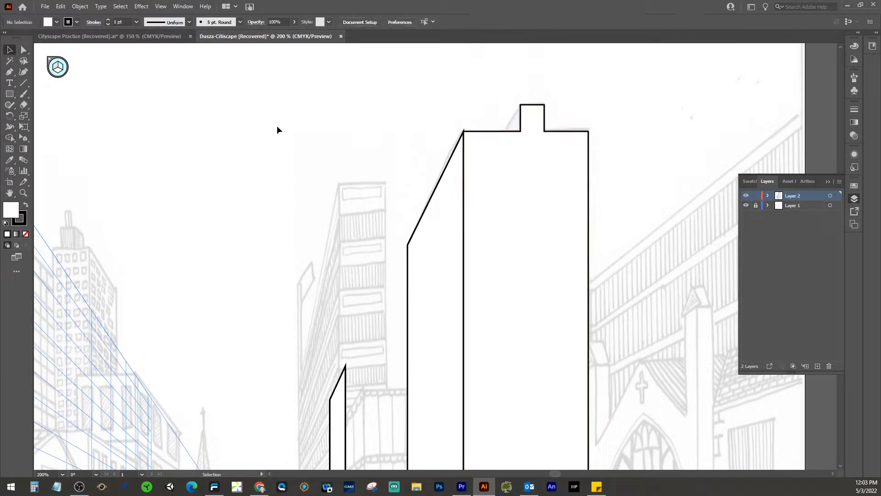
Step: Remove the fill from the brick building's front shape and its perspective side wall, keeping their strokes
{"action": "left_click_drag", "start_coordinate": [335, 219], "coordinate": [338, 110]}
{"action": "left_click_drag", "start_coordinate": [339, 264], "coordinate": [468, 220]}
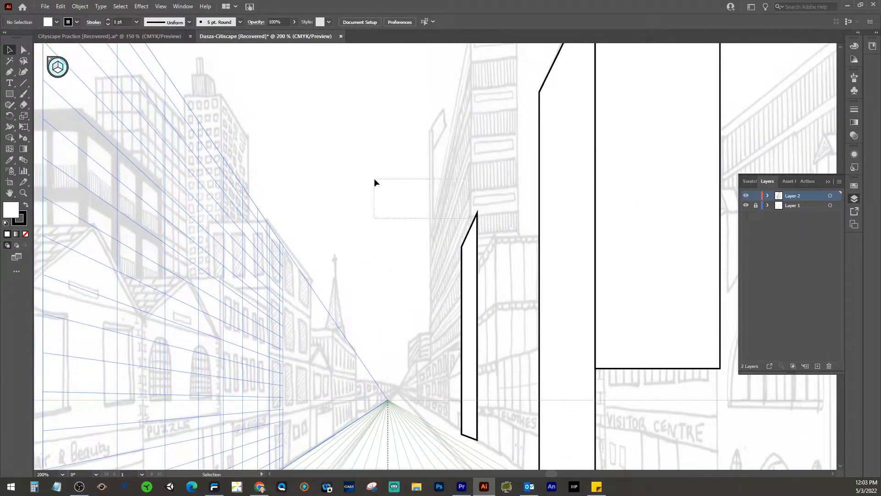
{"action": "left_click_drag", "start_coordinate": [430, 187], "coordinate": [292, 169]}
{"action": "left_click", "coordinate": [481, 180]}
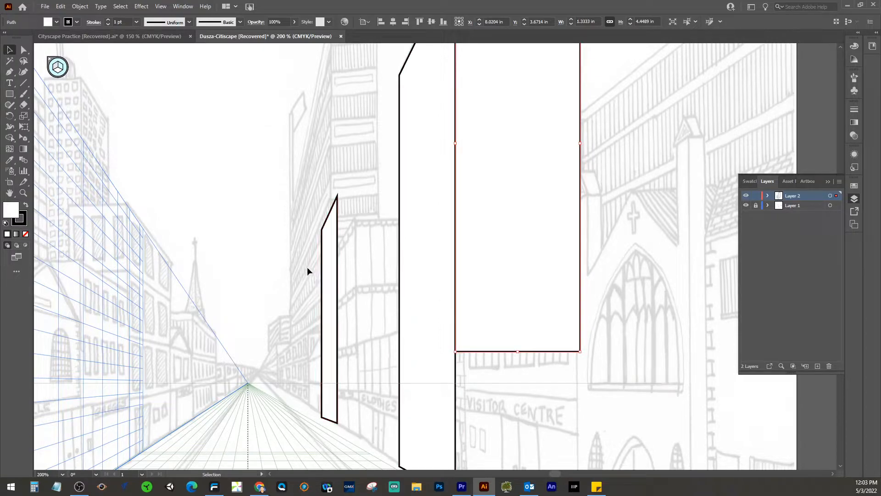
{"action": "left_click", "coordinate": [26, 234]}
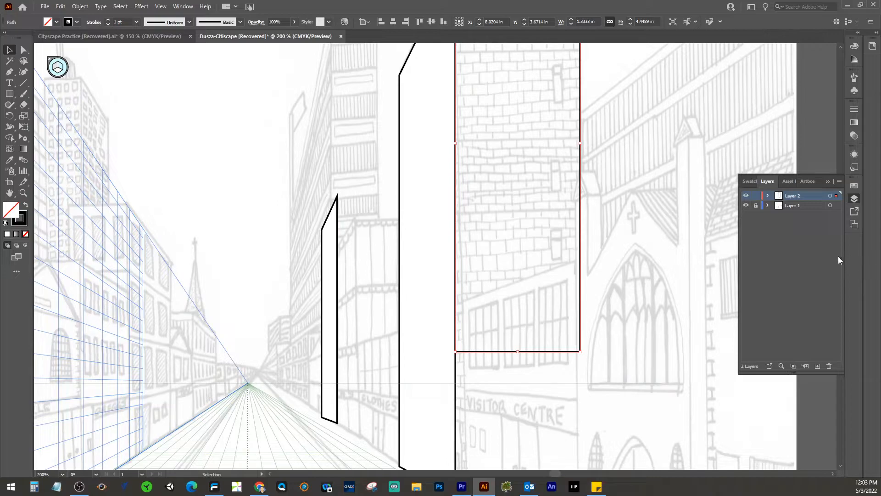
{"action": "scroll", "coordinate": [646, 246], "scroll_direction": "down", "scroll_amount": 3}
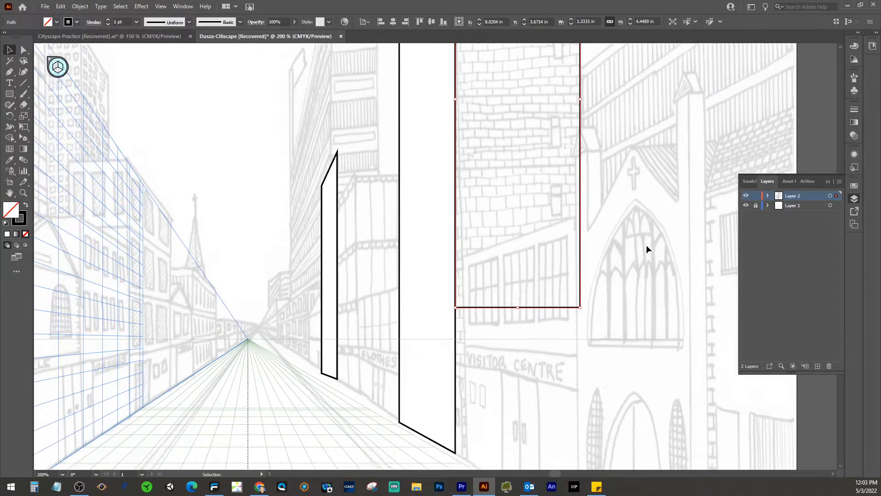
{"action": "left_click", "coordinate": [444, 235]}
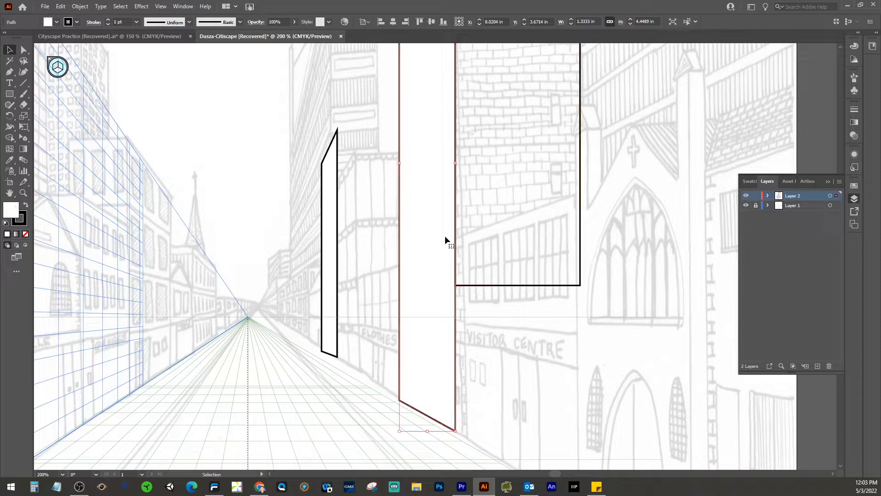
{"action": "left_click", "coordinate": [26, 234]}
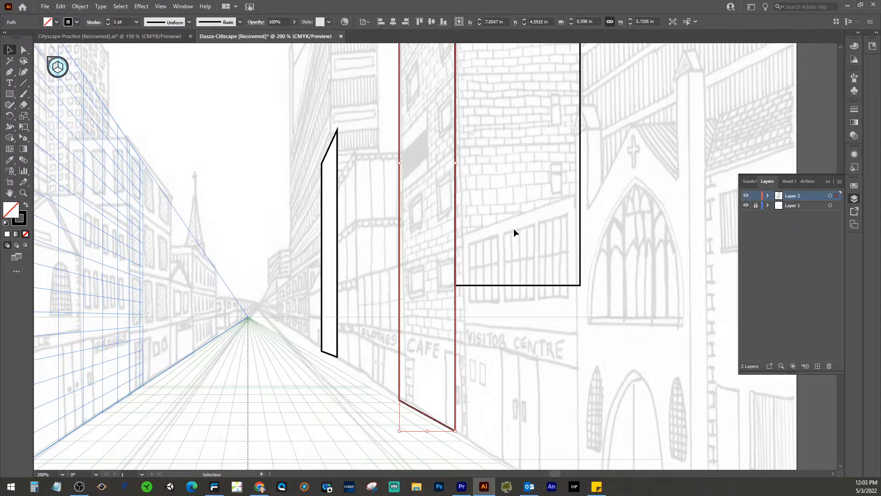
Step: With a vertical grid plane active, draw a perspective rectangle about 57 × 210 pt over the Visitor Centre facade, starting at the brick building's corner
{"action": "scroll", "coordinate": [482, 231], "scroll_direction": "down", "scroll_amount": 1}
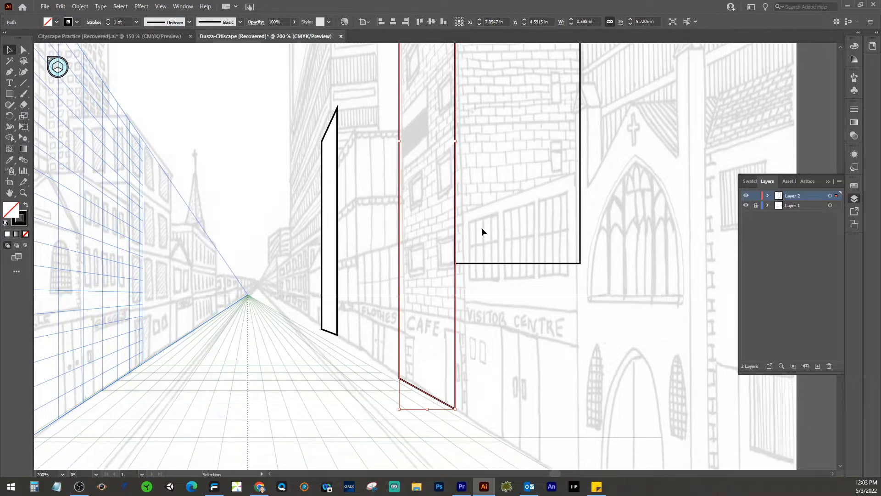
{"action": "left_click", "coordinate": [10, 95]}
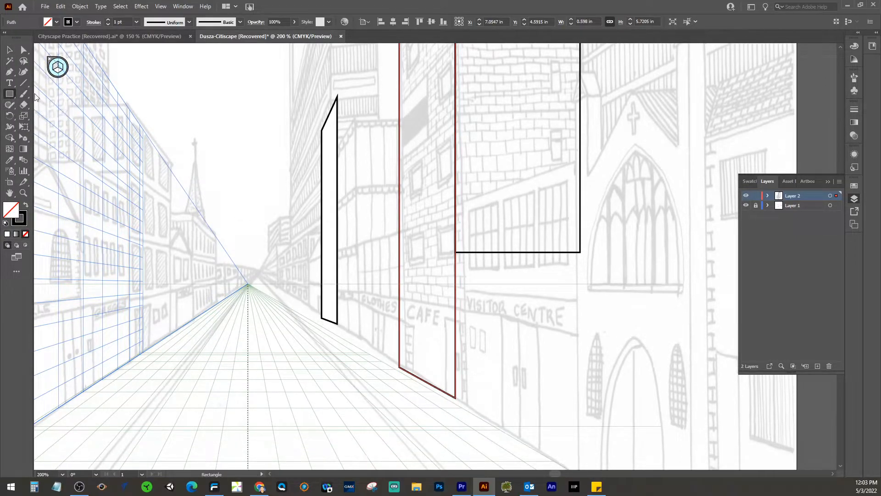
{"action": "scroll", "coordinate": [504, 382], "scroll_direction": "down", "scroll_amount": 1}
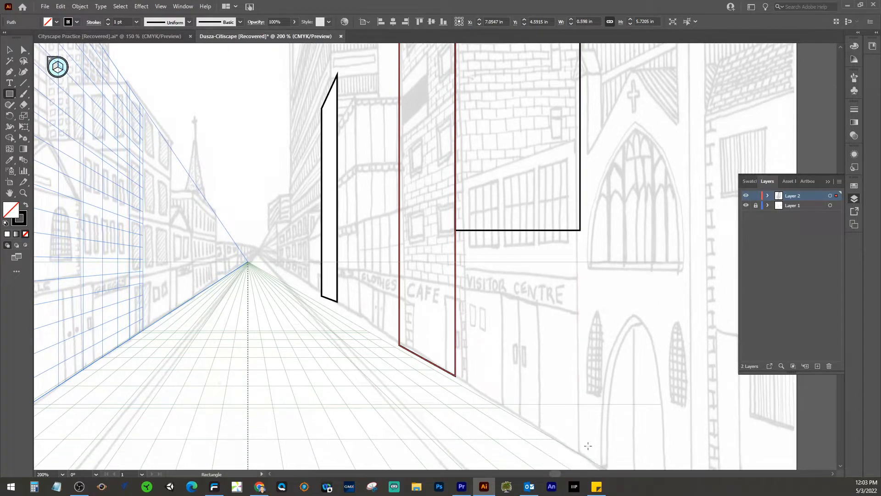
{"action": "left_click_drag", "start_coordinate": [580, 452], "coordinate": [489, 262]}
{"action": "key", "text": "ctrl+z"}
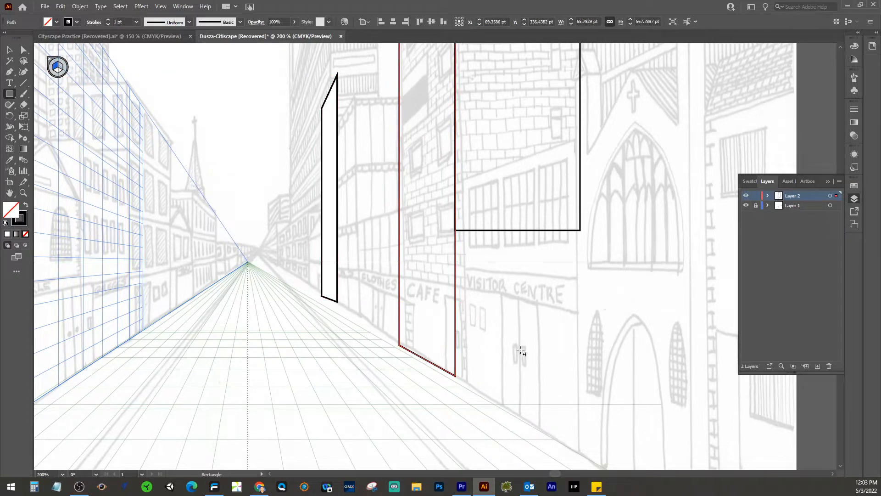
{"action": "left_click_drag", "start_coordinate": [580, 450], "coordinate": [454, 181]}
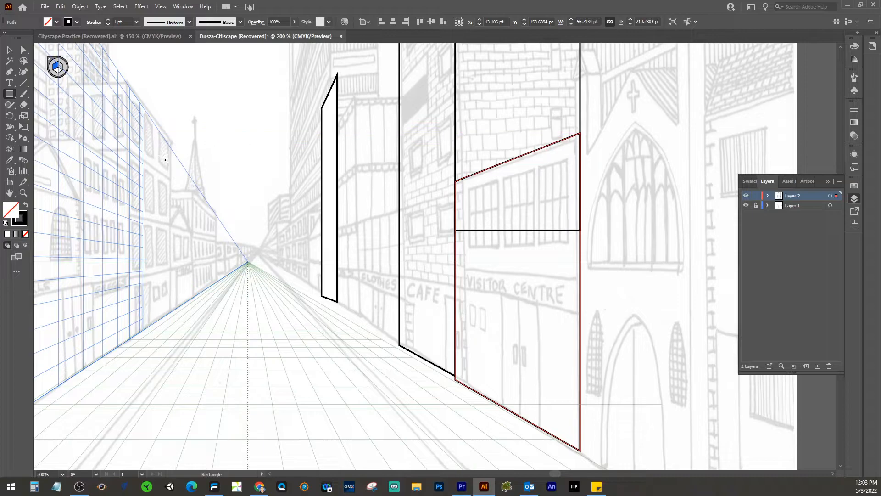
Step: Draw a perspective rectangle about 47 × 270 pt over the Hair & Beauty shop facade, running past the artboard's lower edge
{"action": "left_click", "coordinate": [13, 51]}
{"action": "left_click_drag", "start_coordinate": [217, 315], "coordinate": [568, 234]}
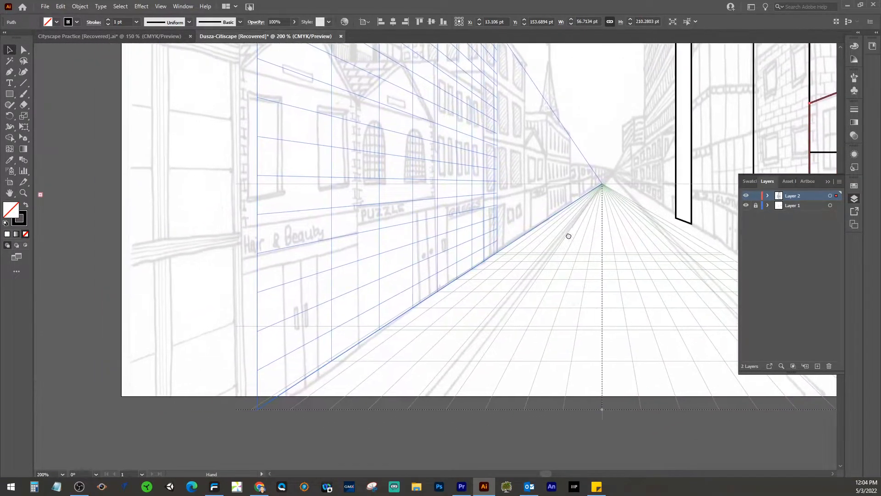
{"action": "key", "text": "ctrl+minus"}
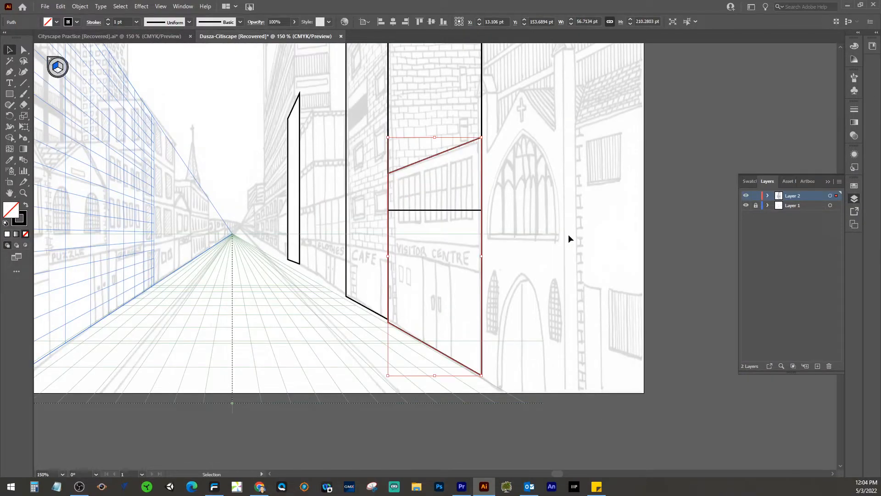
{"action": "left_click_drag", "start_coordinate": [265, 259], "coordinate": [488, 260]}
{"action": "left_click", "coordinate": [9, 93]}
{"action": "left_click_drag", "start_coordinate": [185, 150], "coordinate": [268, 366]}
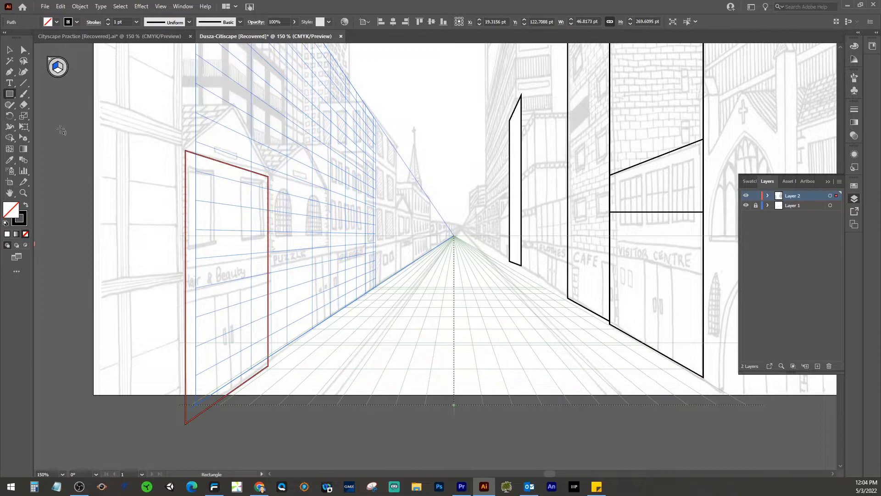
Step: With no grid plane active, draw a flat rectangle about 1.72 × 0.67 in below the artboard edge, covering the shop facade's overhanging corner
{"action": "left_click", "coordinate": [10, 94]}
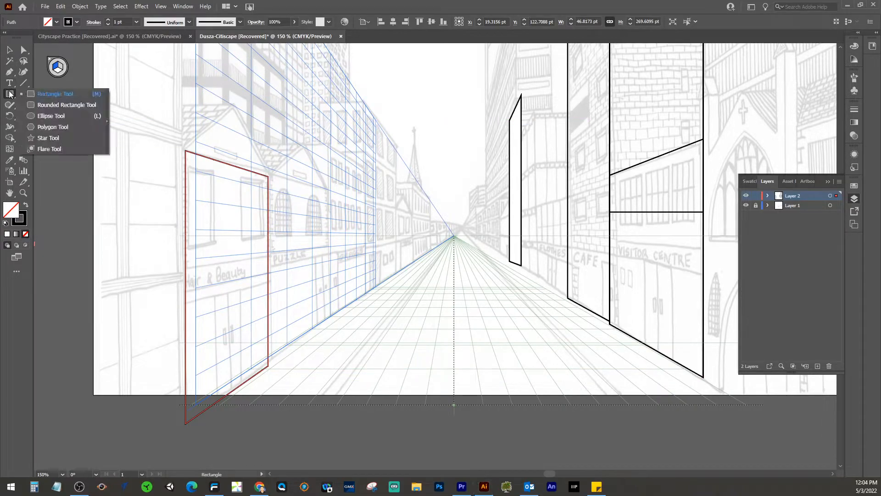
{"action": "left_click", "coordinate": [40, 97]}
{"action": "left_click", "coordinate": [59, 67]}
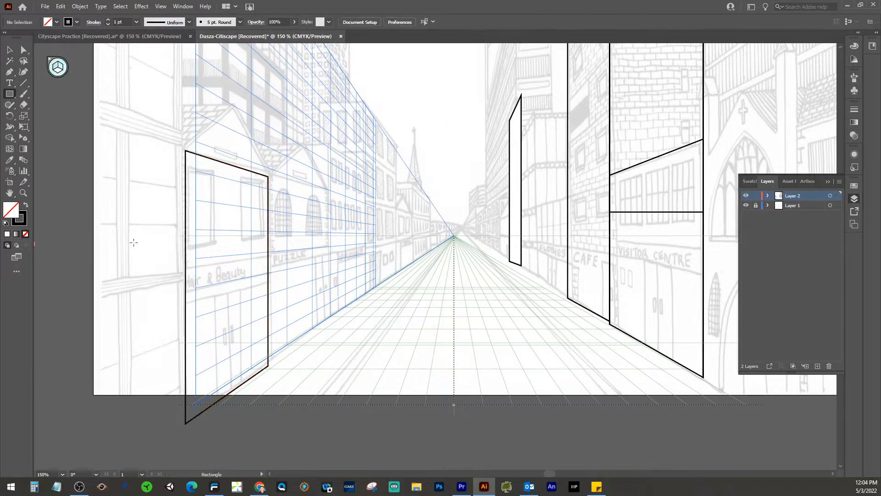
{"action": "left_click_drag", "start_coordinate": [164, 394], "coordinate": [284, 441]}
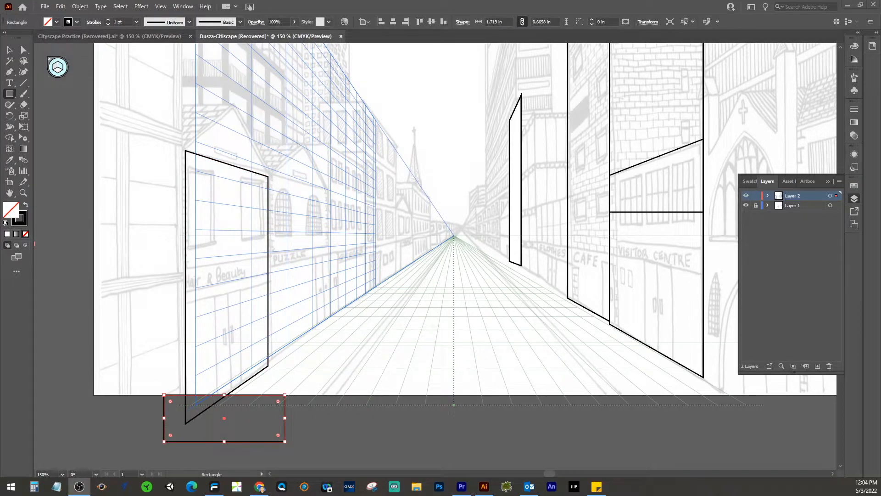
{"action": "left_click", "coordinate": [9, 49]}
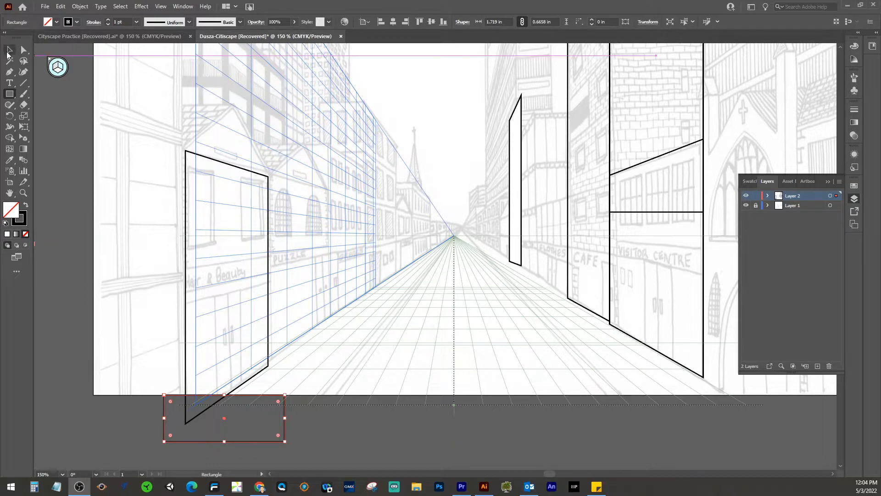
{"action": "left_click", "coordinate": [267, 343], "text": "shift"}
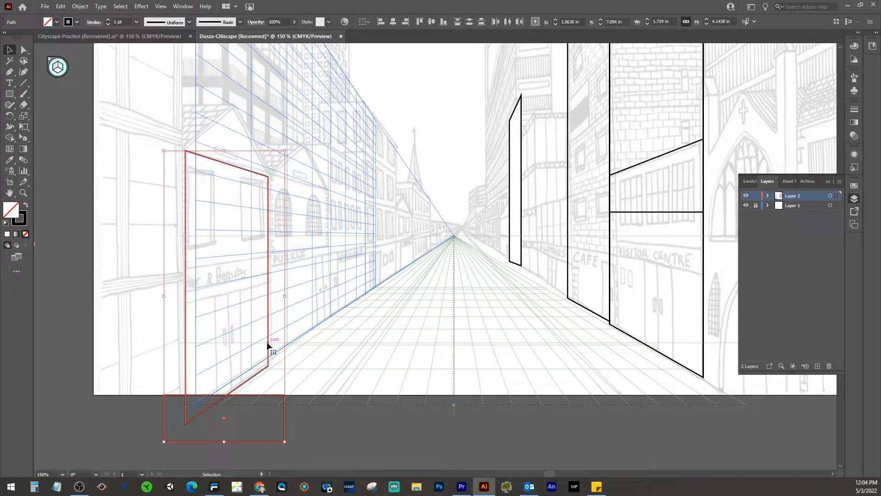
{"action": "left_click", "coordinate": [329, 404]}
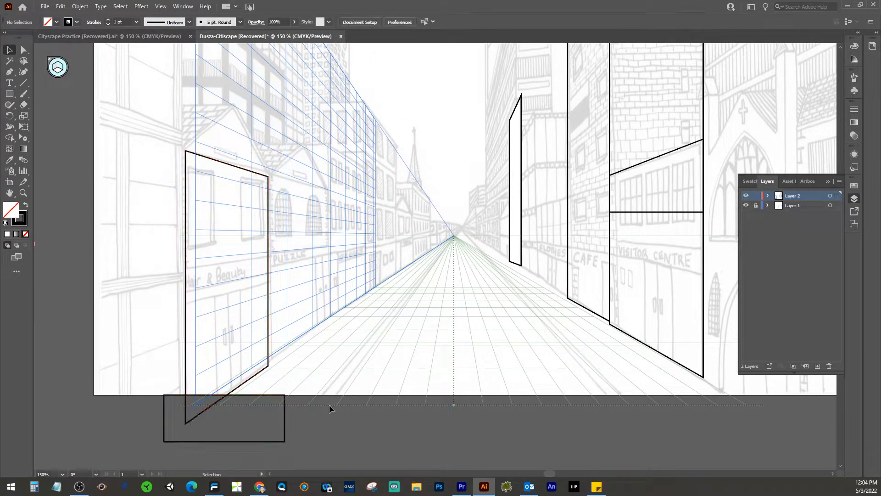
{"action": "left_click", "coordinate": [285, 427]}
{"action": "left_click", "coordinate": [261, 372], "text": "shift"}
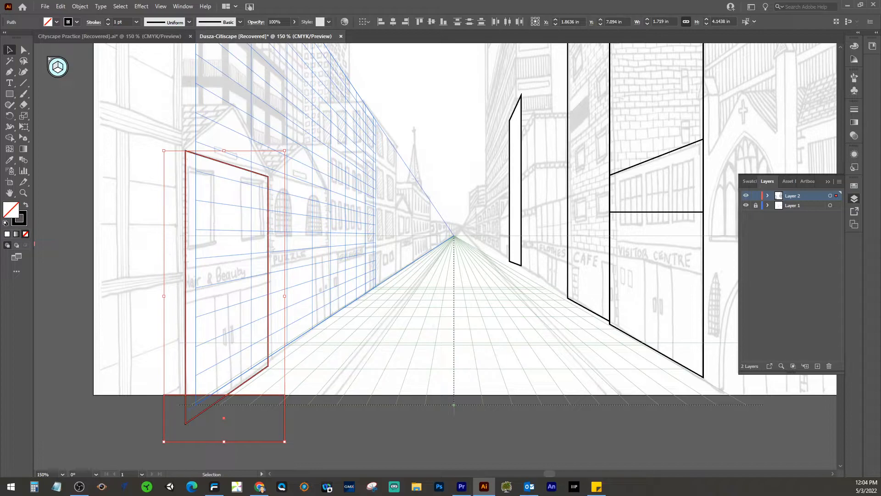
{"action": "key", "text": "alt+Tab"}
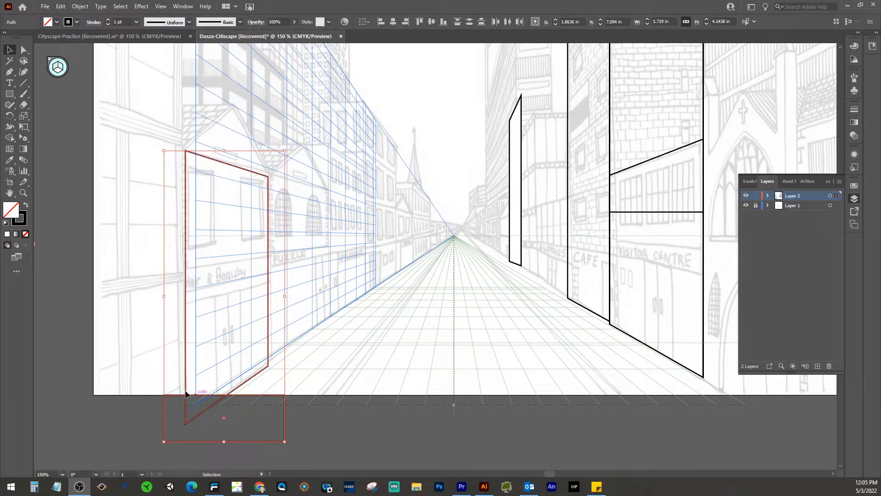
{"action": "left_click", "coordinate": [230, 417]}
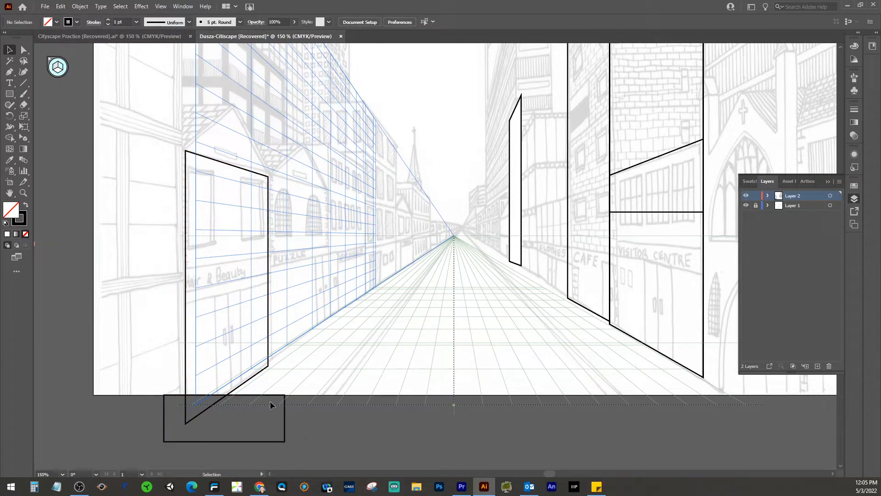
{"action": "left_click", "coordinate": [186, 323]}
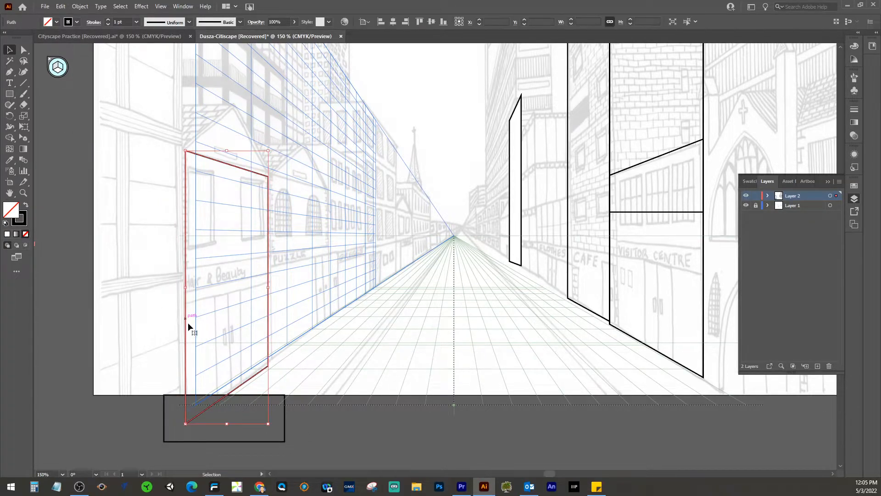
{"action": "left_click", "coordinate": [266, 441], "text": "shift"}
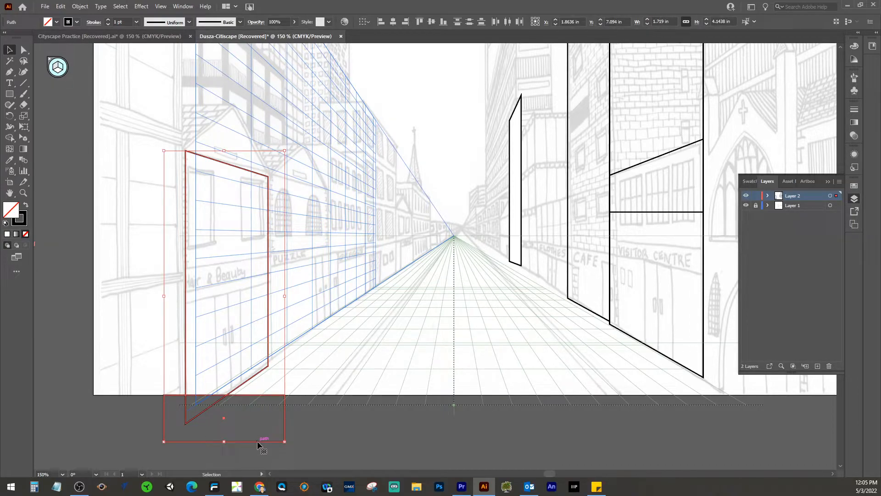
{"action": "left_click", "coordinate": [295, 431]}
Step: Give the flat rectangle below the artboard and the Hair & Beauty facade shape a white fill
{"action": "left_click", "coordinate": [284, 435]}
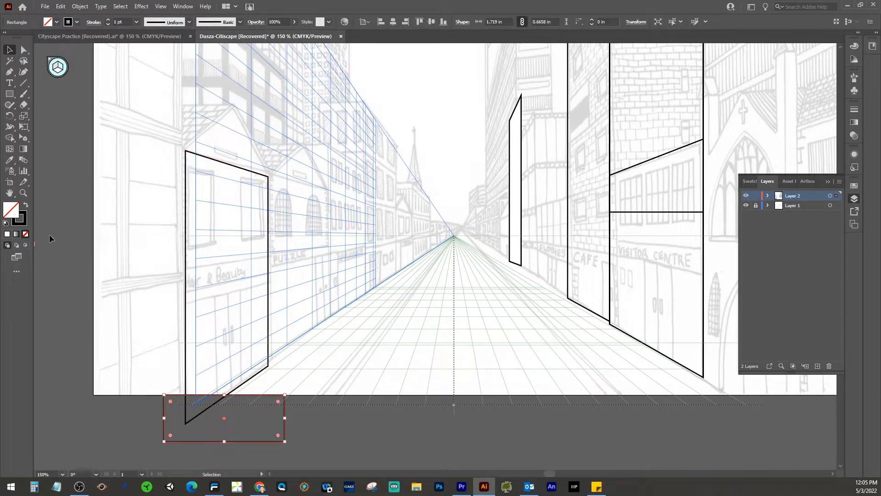
{"action": "left_click", "coordinate": [7, 234]}
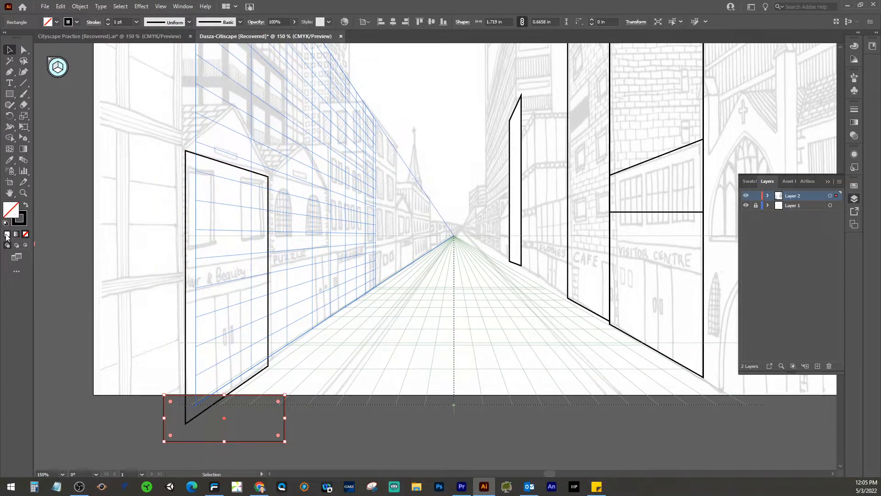
{"action": "left_click", "coordinate": [185, 320]}
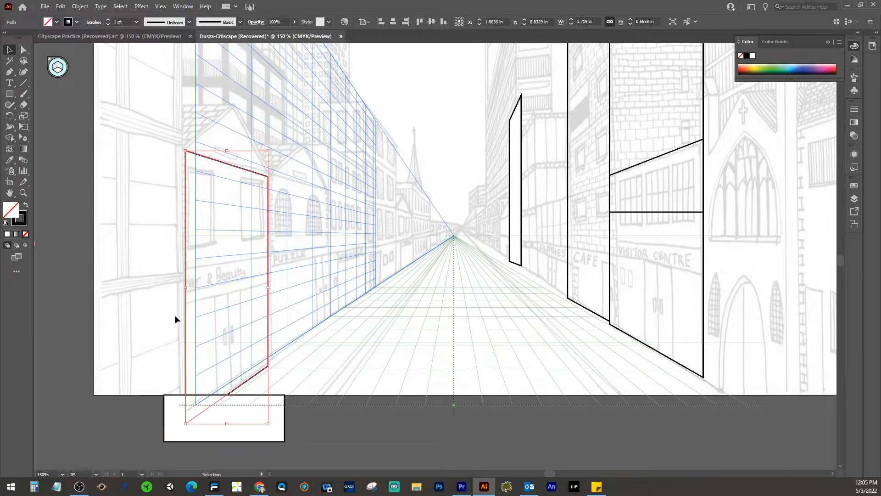
{"action": "left_click", "coordinate": [7, 234]}
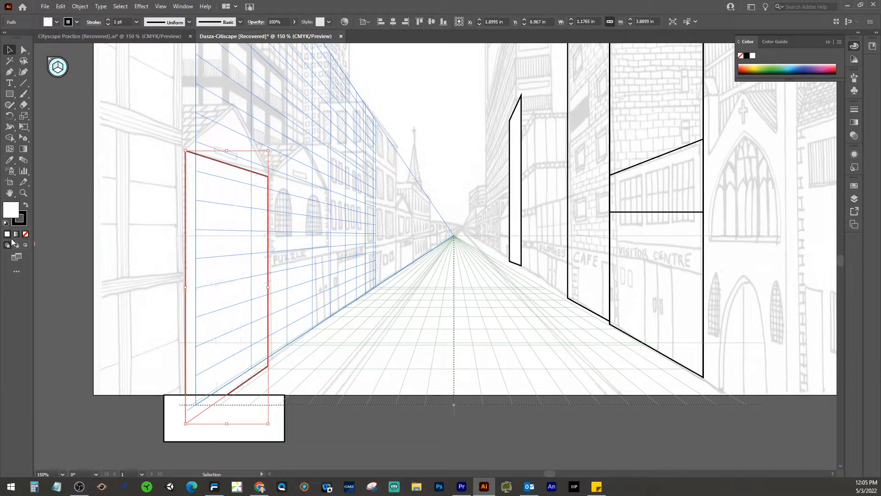
Step: Trim the Hair & Beauty facade at the artboard's lower edge by removing the overhang and the flat rectangle with Shape Builder
{"action": "left_click", "coordinate": [179, 439], "text": "shift"}
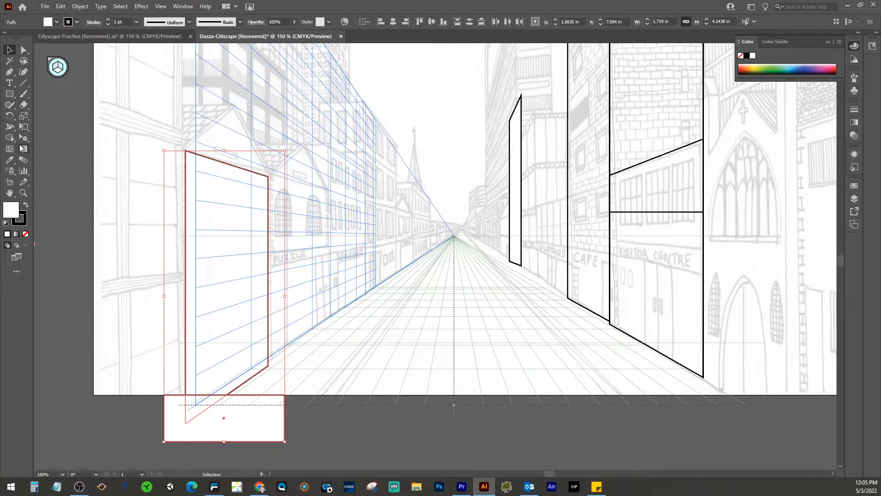
{"action": "left_click", "coordinate": [10, 137]}
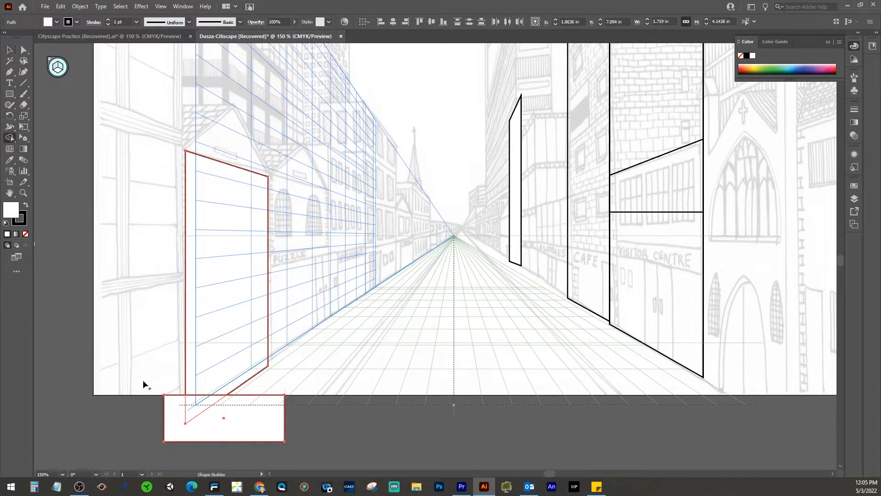
{"action": "left_click", "coordinate": [215, 409], "text": "alt"}
{"action": "left_click", "coordinate": [202, 408], "text": "alt"}
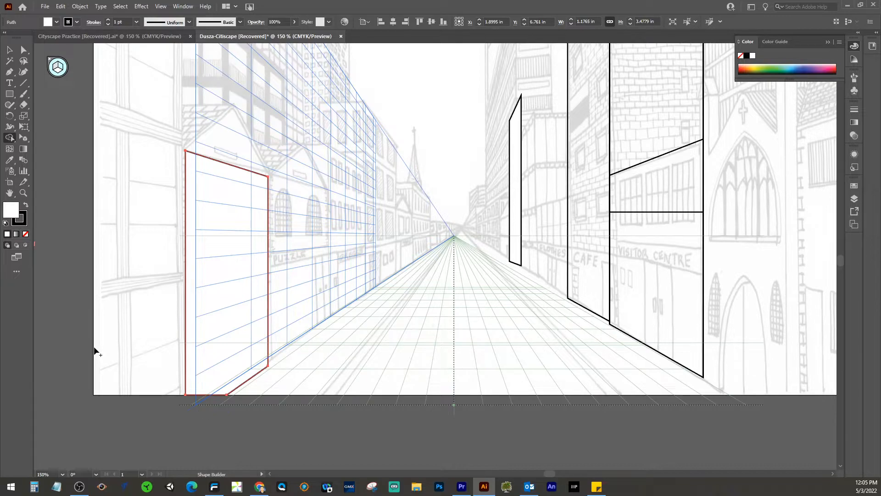
Step: Draw a flat rectangle about 0.24 × 0.40 in over the lower part of the nearest arched window above the Puzzle shop
{"action": "key", "text": "v"}
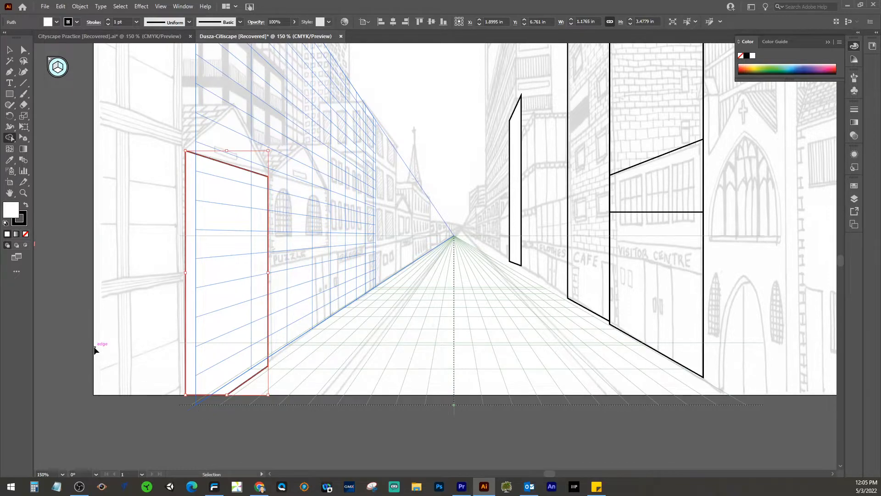
{"action": "key", "text": "ctrl+="}
{"action": "key", "text": "shift+m"}
{"action": "left_click_drag", "start_coordinate": [577, 214], "coordinate": [389, 257]}
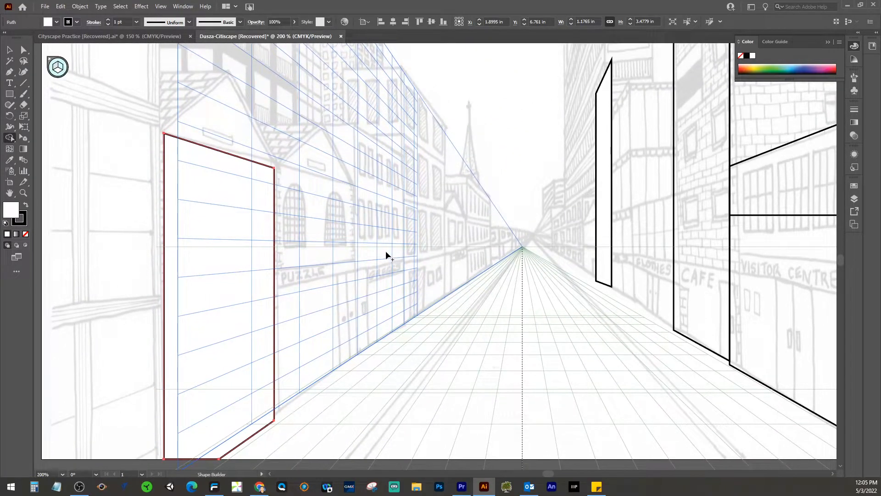
{"action": "key", "text": "ctrl+="}
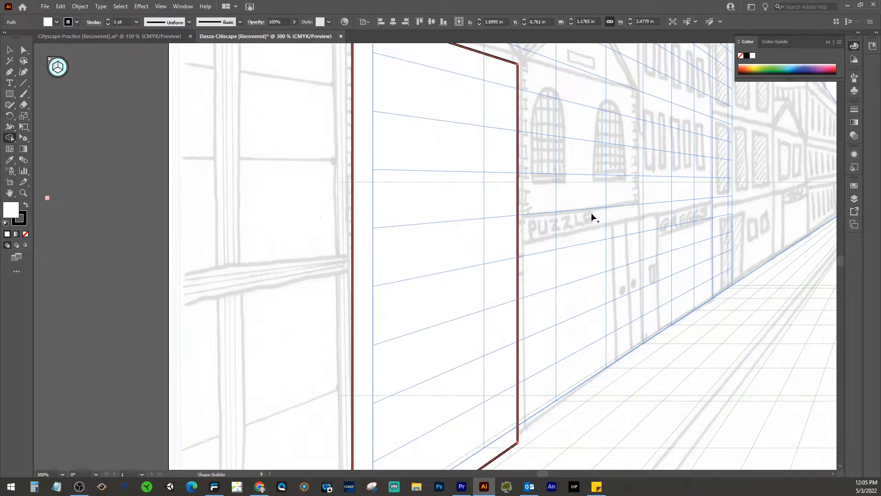
{"action": "left_click_drag", "start_coordinate": [577, 214], "coordinate": [306, 270]}
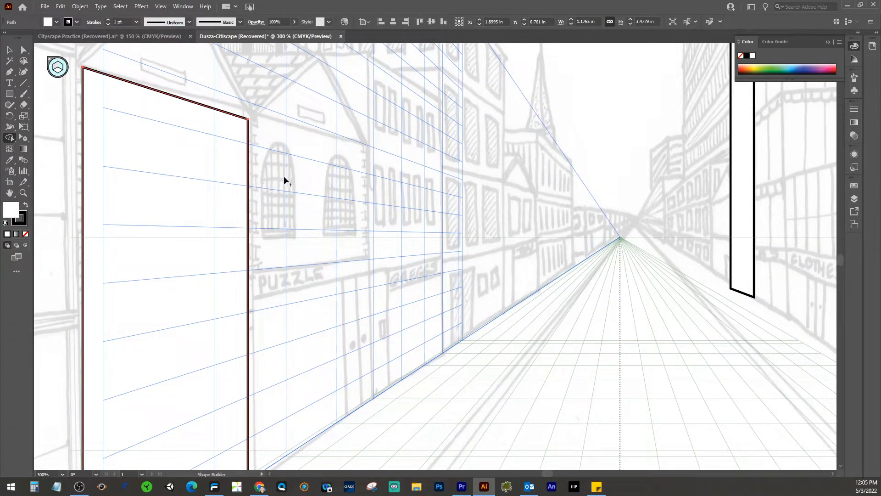
{"action": "left_click_drag", "start_coordinate": [285, 177], "coordinate": [320, 179]}
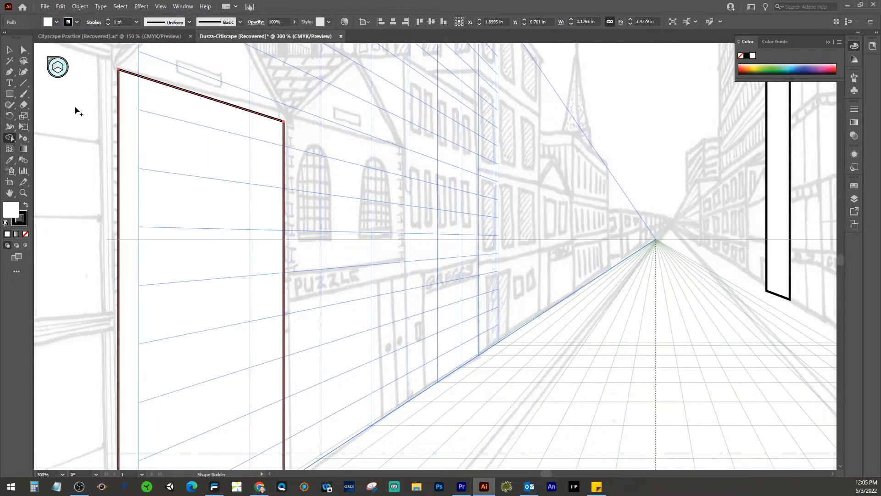
{"action": "left_click", "coordinate": [9, 94]}
{"action": "left_click_drag", "start_coordinate": [297, 240], "coordinate": [331, 184]}
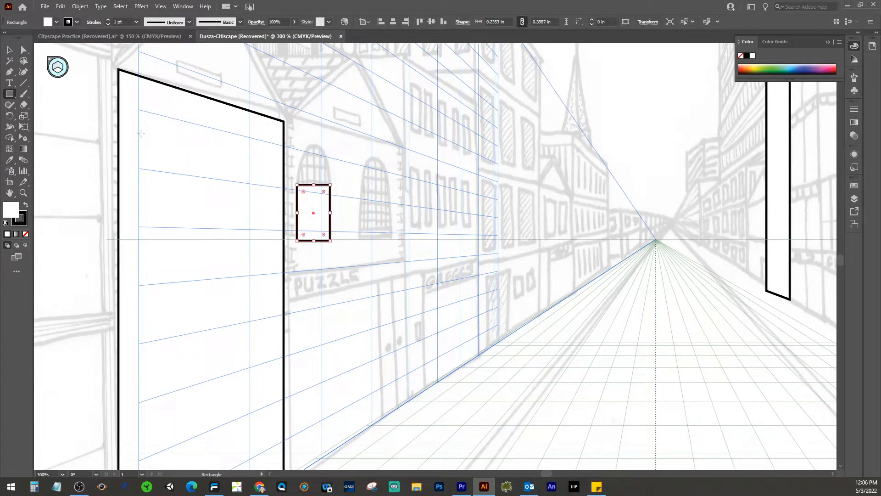
Step: Draw an ellipse over the window's arch, overlapping the rectangle, and widen it to match at about 0.24 × 0.48 in
{"action": "left_click", "coordinate": [10, 93]}
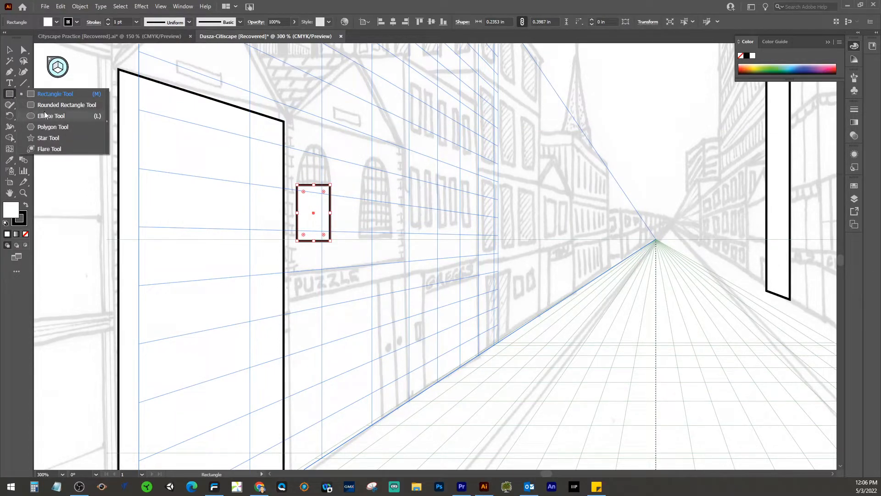
{"action": "left_click", "coordinate": [51, 116]}
{"action": "left_click_drag", "start_coordinate": [300, 142], "coordinate": [330, 211]}
{"action": "left_click", "coordinate": [10, 50]}
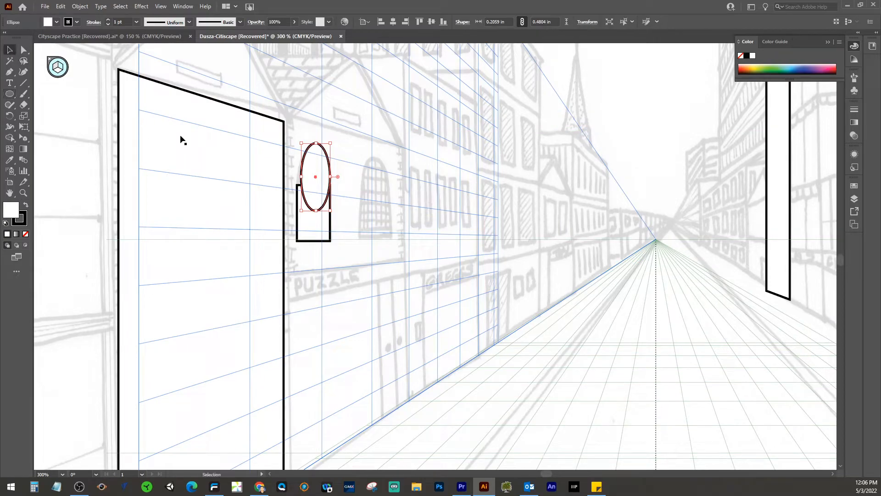
{"action": "left_click_drag", "start_coordinate": [303, 178], "coordinate": [297, 179]}
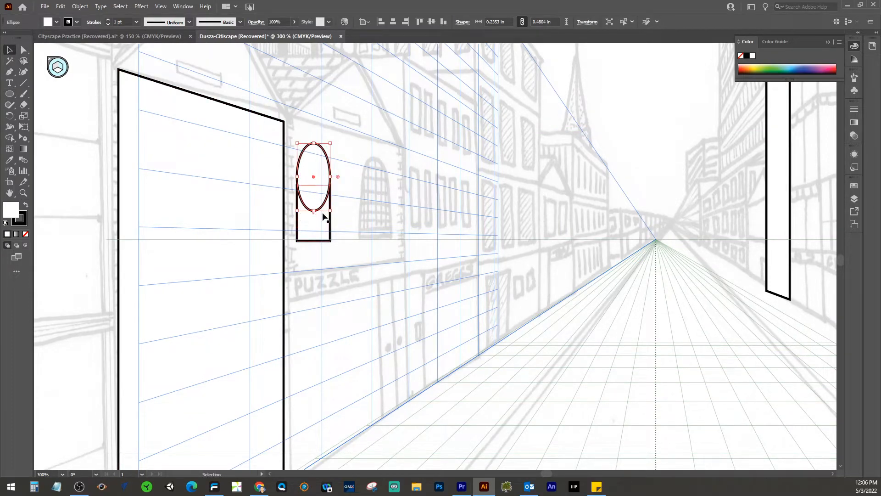
Step: Merge the ellipse and rectangle into one arched window shape with Shape Builder and deselect it
{"action": "left_click", "coordinate": [317, 240], "text": "shift"}
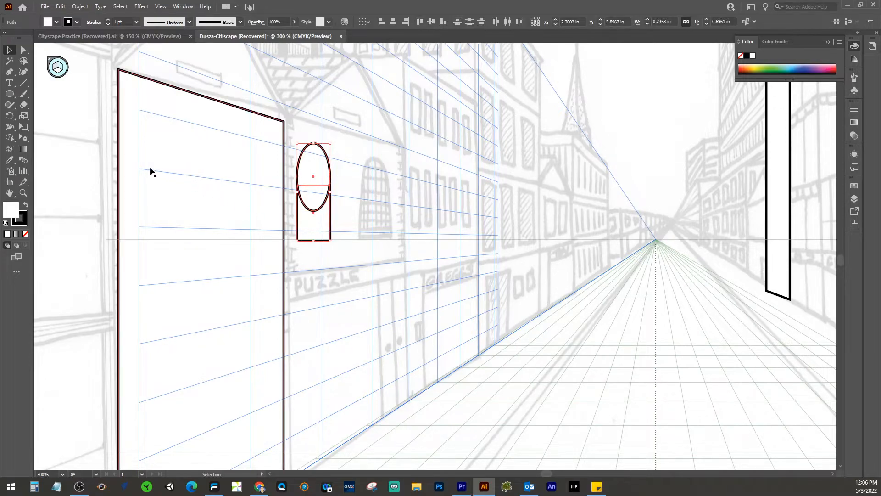
{"action": "left_click", "coordinate": [9, 139]}
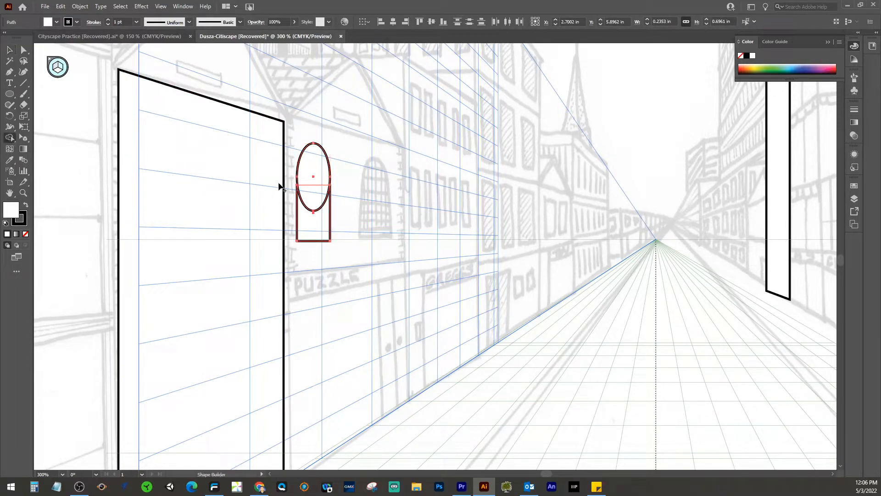
{"action": "left_click_drag", "start_coordinate": [314, 183], "coordinate": [321, 227]}
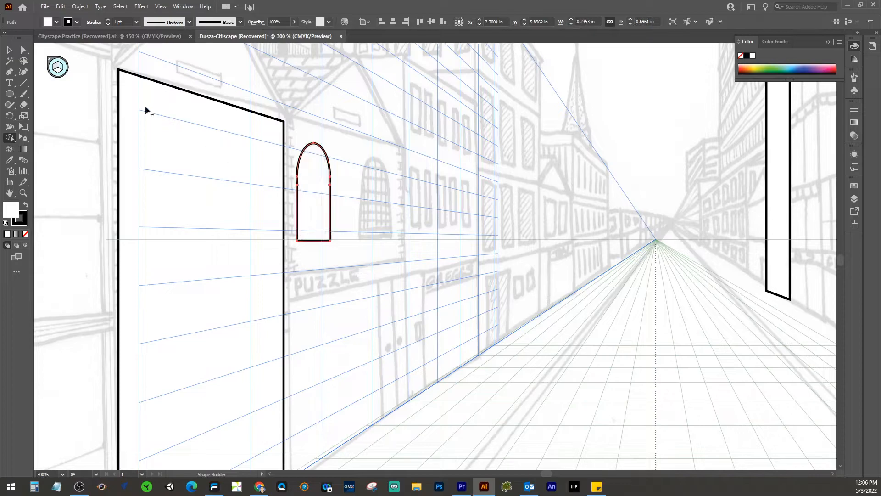
{"action": "left_click", "coordinate": [9, 50]}
{"action": "left_click", "coordinate": [394, 264]}
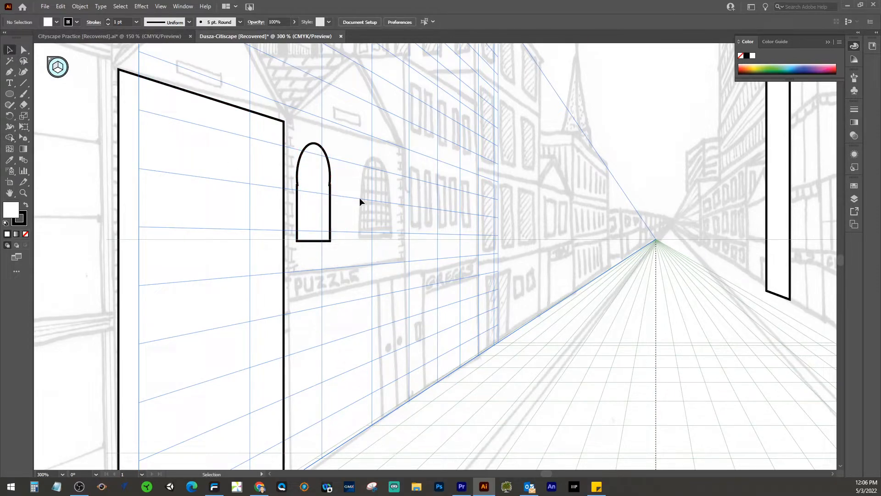
{"action": "key", "text": "ctrl+1"}
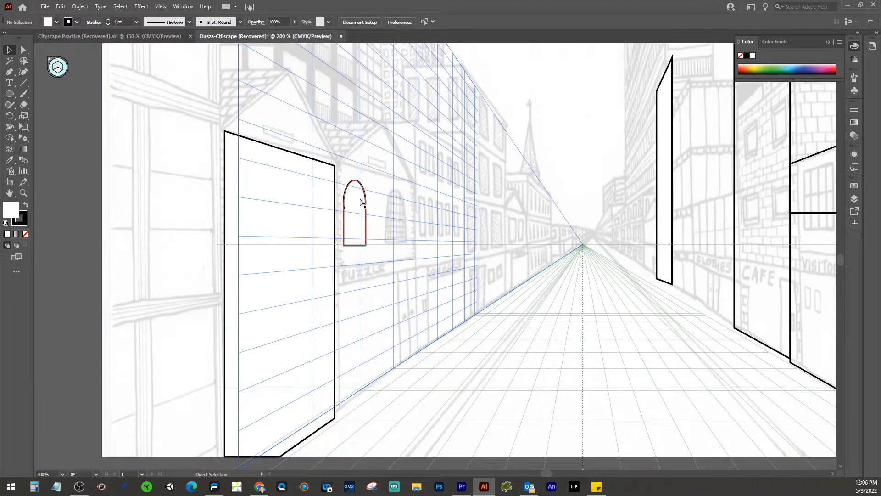
{"action": "key", "text": "ctrl+minus"}
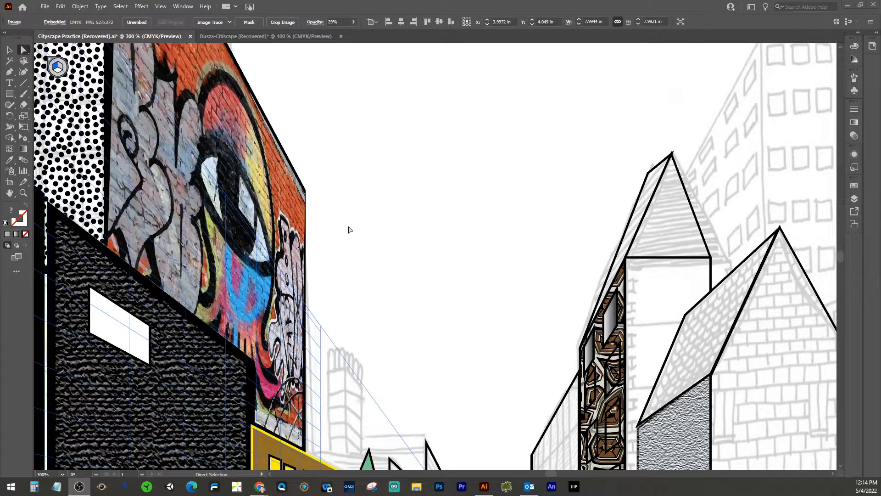
Step: Compare the Dusza-Citiscape drawing with the Cityscape Practice example and inspect the tall yellow windows on the example's brown building
{"action": "key", "text": "v"}
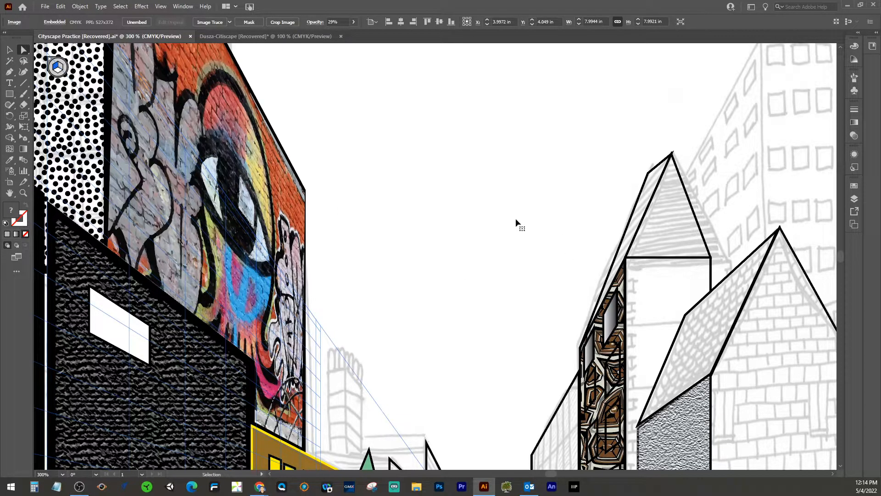
{"action": "key", "text": "ctrl+1"}
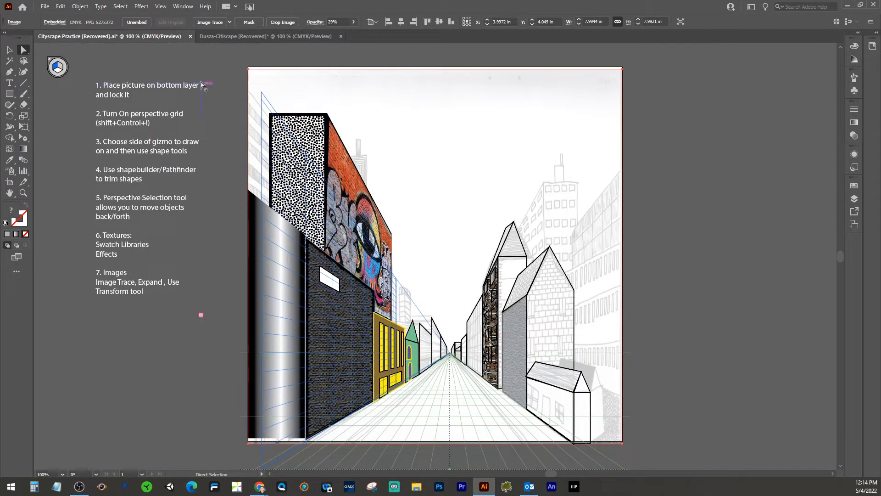
{"action": "left_click", "coordinate": [224, 37]}
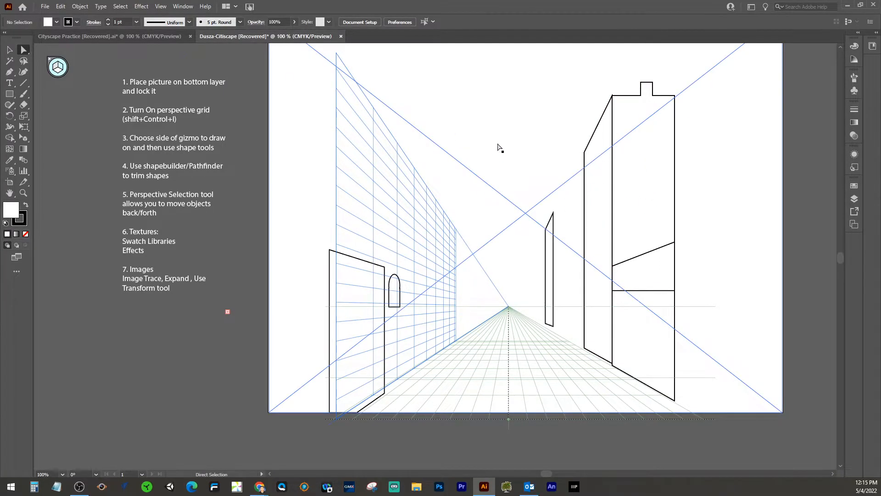
{"action": "key", "text": "ctrl+shift+i"}
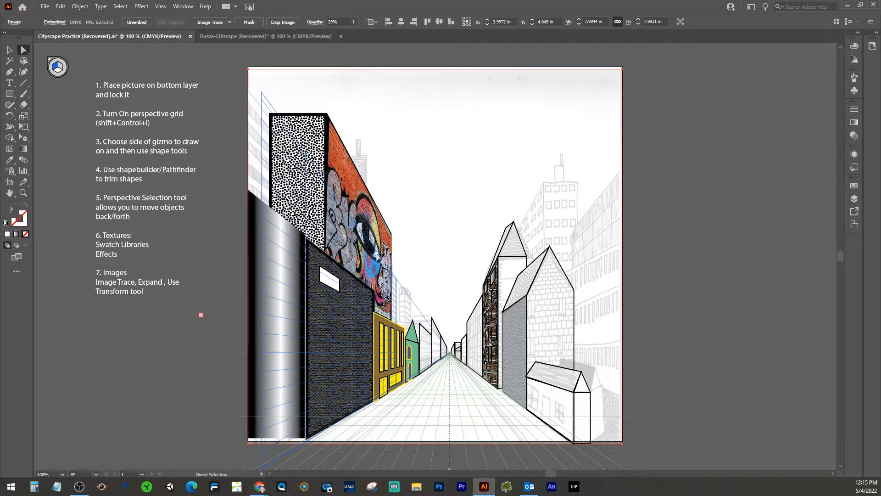
{"action": "key", "text": "ctrl+plus"}
{"action": "key", "text": "ctrl+plus"}
{"action": "key", "text": "ctrl+plus"}
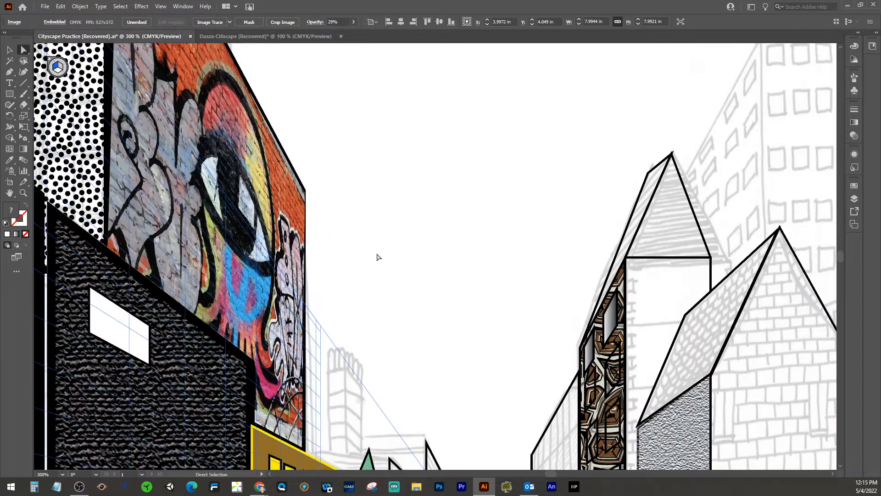
{"action": "left_click_drag", "start_coordinate": [344, 305], "coordinate": [278, 53]}
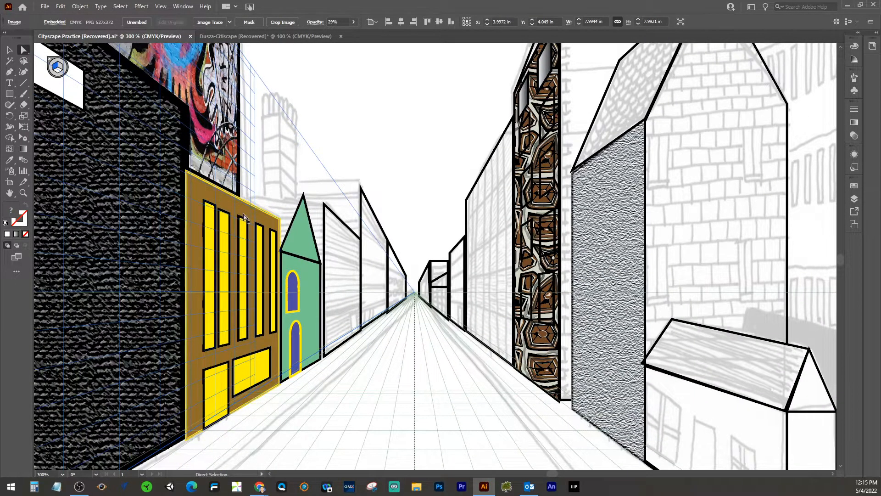
{"action": "left_click", "coordinate": [220, 224]}
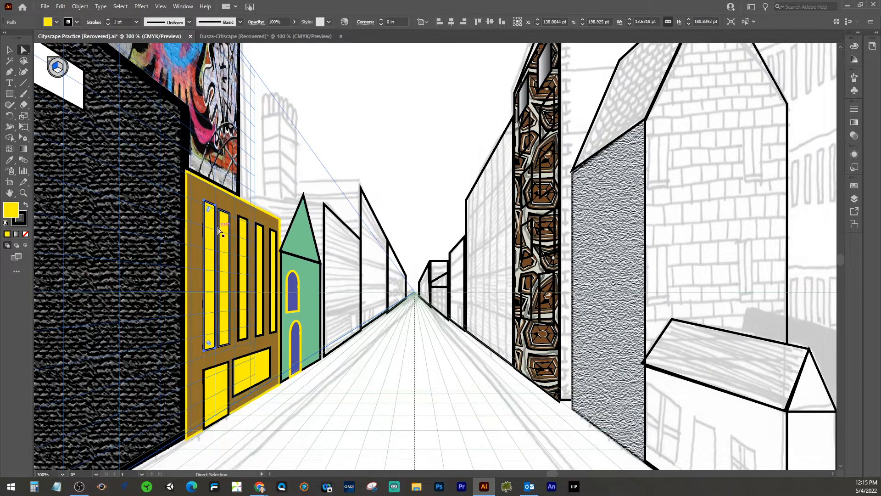
{"action": "left_click", "coordinate": [221, 230]}
{"action": "left_click", "coordinate": [242, 235]}
Step: Delete four of the brown building's tall yellow windows, keeping only the one nearest the black building
{"action": "left_click", "coordinate": [260, 246]}
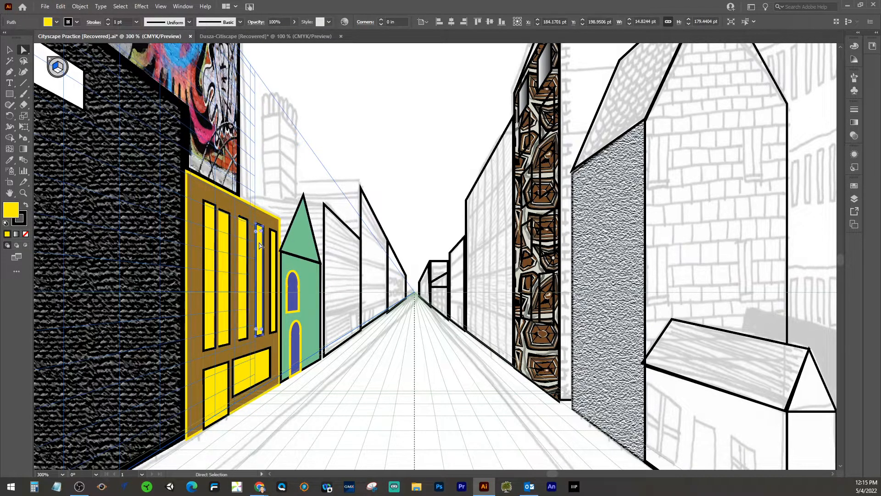
{"action": "left_click", "coordinate": [10, 50]}
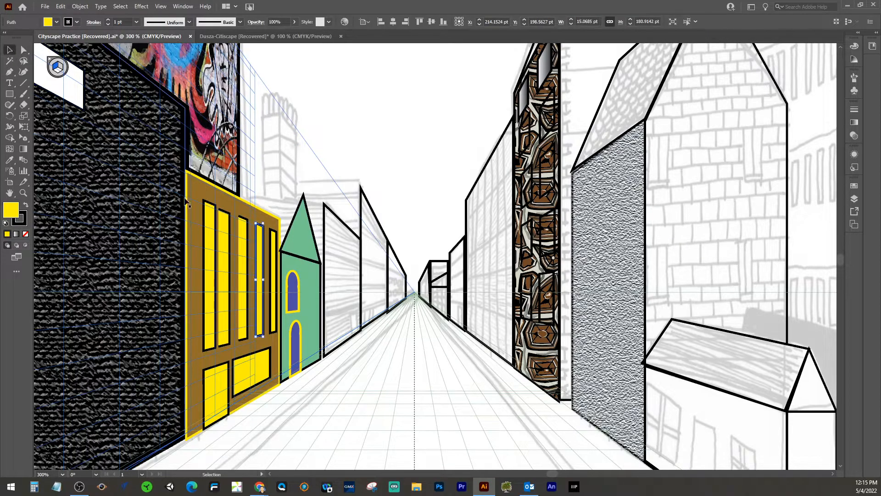
{"action": "key", "text": "Delete"}
{"action": "left_click", "coordinate": [274, 255]}
{"action": "key", "text": "Delete"}
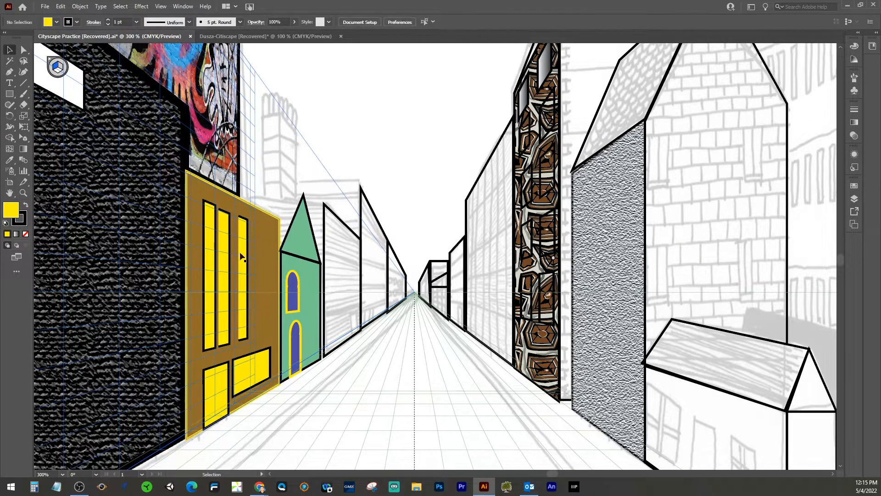
{"action": "left_click", "coordinate": [243, 257]}
{"action": "key", "text": "Delete"}
{"action": "left_click", "coordinate": [227, 256]}
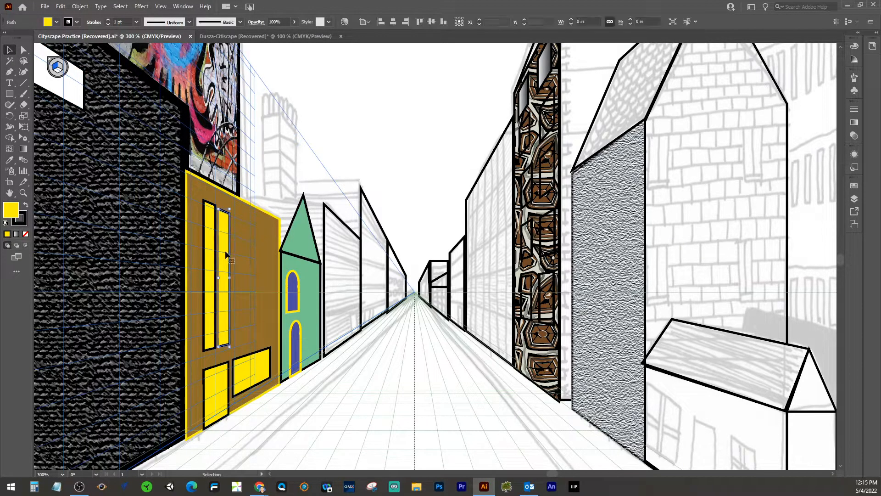
{"action": "key", "text": "Delete"}
Step: Try adding a pasted copy of the tall yellow window with ordinary selection, repositioning and resizing it on the brown wall, and delete it
{"action": "left_click", "coordinate": [209, 247]}
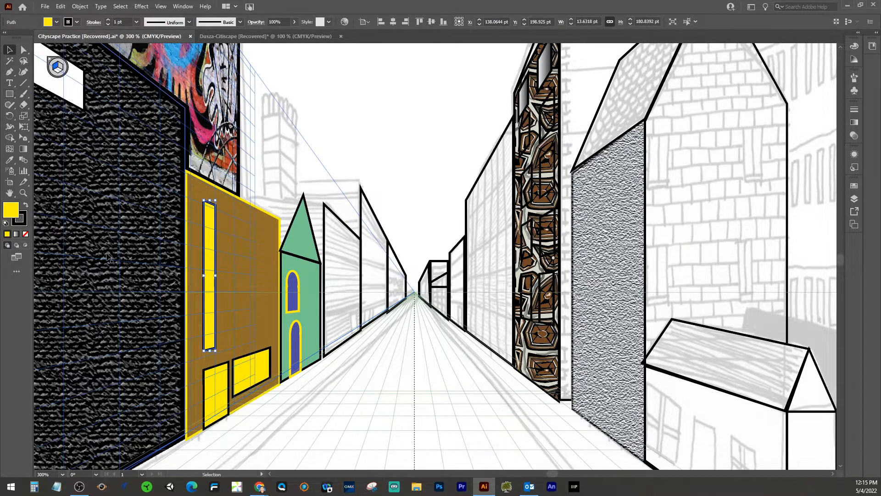
{"action": "key", "text": "a"}
{"action": "key", "text": "ctrl+v"}
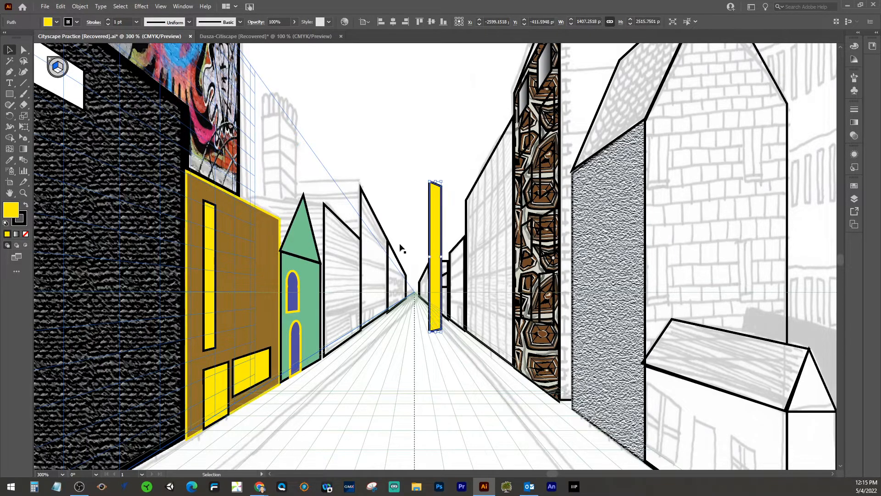
{"action": "left_click_drag", "start_coordinate": [430, 232], "coordinate": [246, 247]}
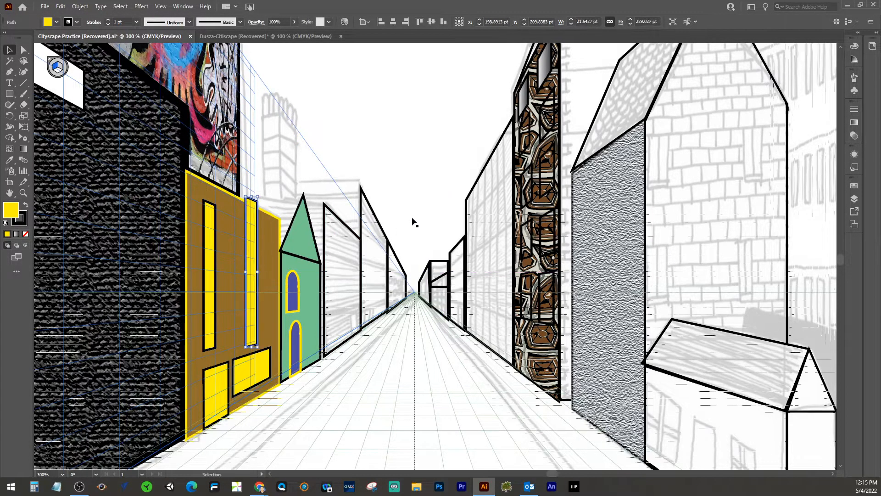
{"action": "left_click_drag", "start_coordinate": [252, 199], "coordinate": [251, 216]}
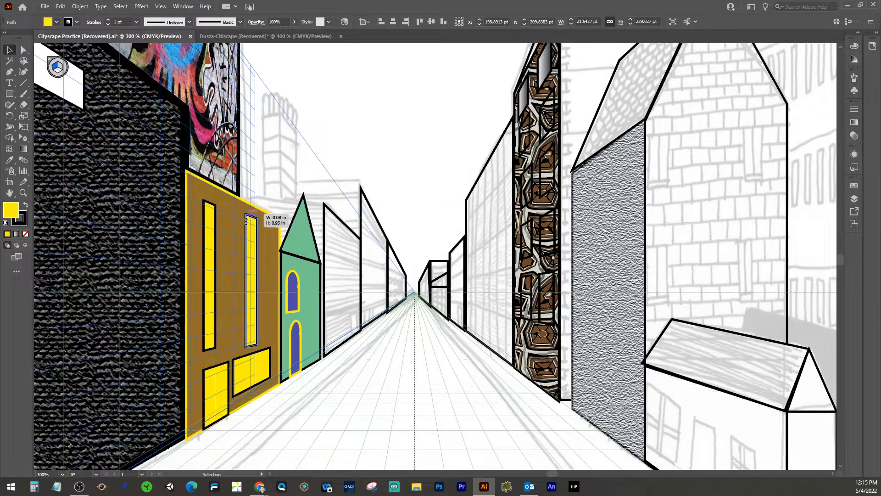
{"action": "left_click_drag", "start_coordinate": [248, 248], "coordinate": [228, 233]}
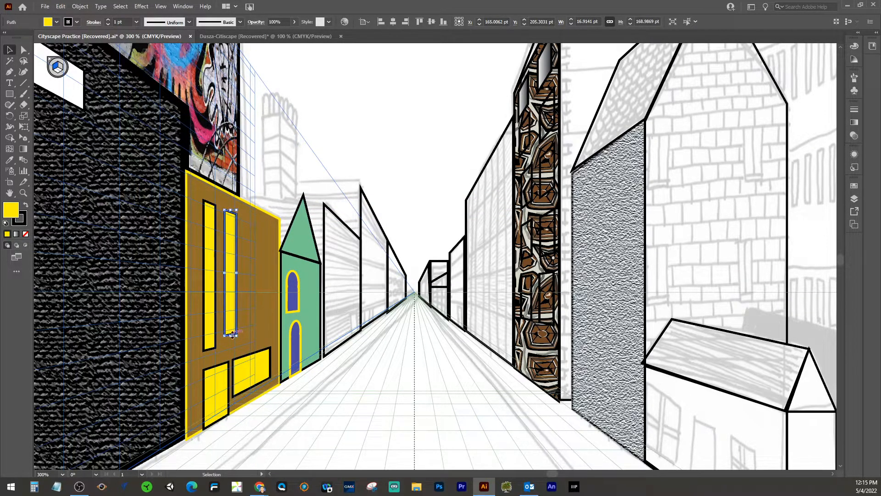
{"action": "left_click_drag", "start_coordinate": [232, 340], "coordinate": [232, 347]}
{"action": "key", "text": "Delete"}
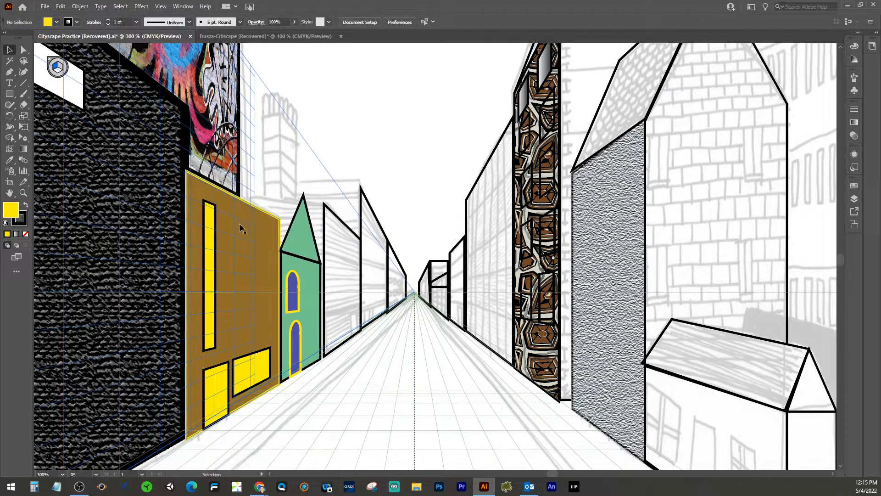
Step: Duplicate the remaining tall yellow window in perspective with Perspective Selection, placing the copy about 25 pt farther along the brown wall
{"action": "left_click", "coordinate": [208, 228]}
{"action": "left_click", "coordinate": [25, 137]}
{"action": "left_click", "coordinate": [68, 148]}
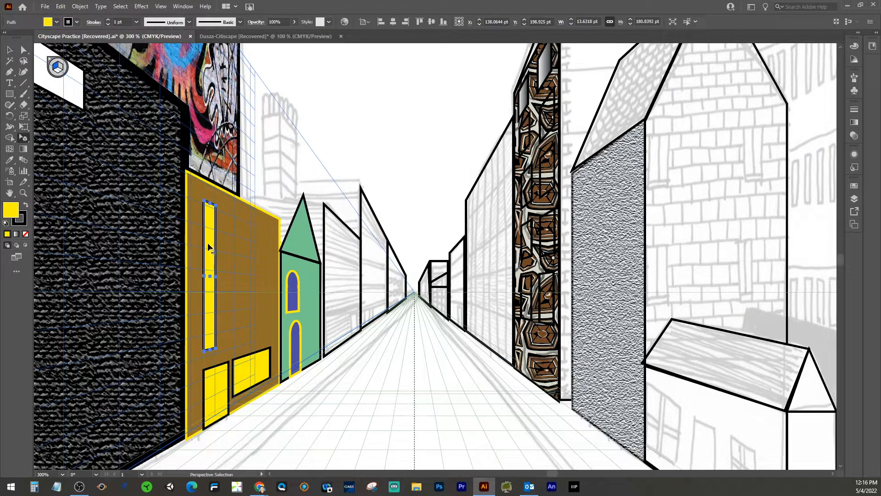
{"action": "left_click_drag", "start_coordinate": [209, 246], "coordinate": [229, 252]}
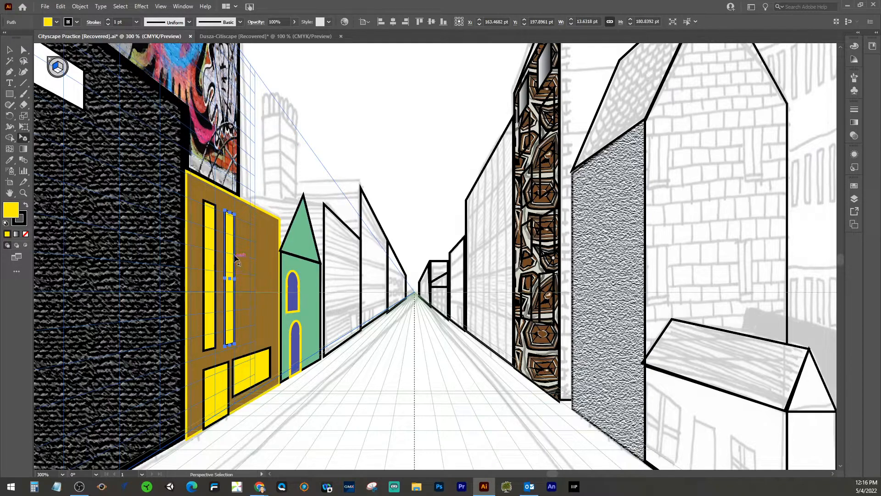
{"action": "left_click", "coordinate": [26, 142]}
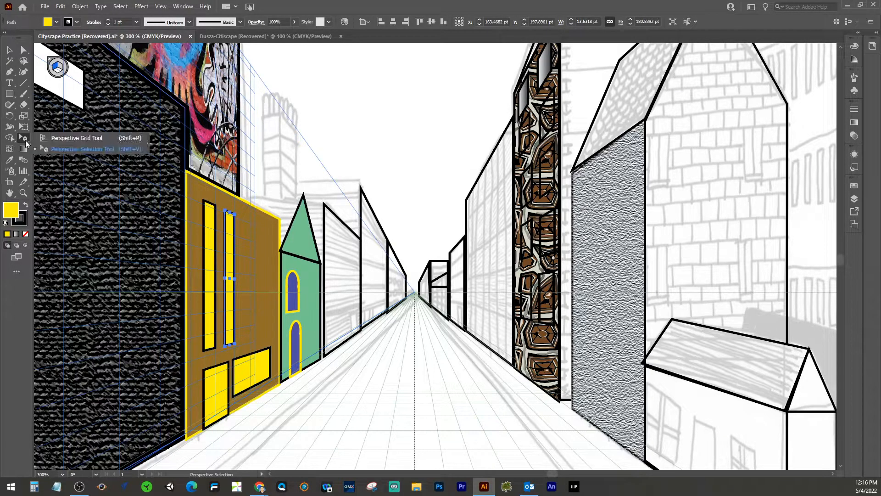
Step: Duplicate the tall yellow window twice more in perspective along the brown wall, placing the copies about 23 pt and 30 pt farther along
{"action": "left_click", "coordinate": [55, 153]}
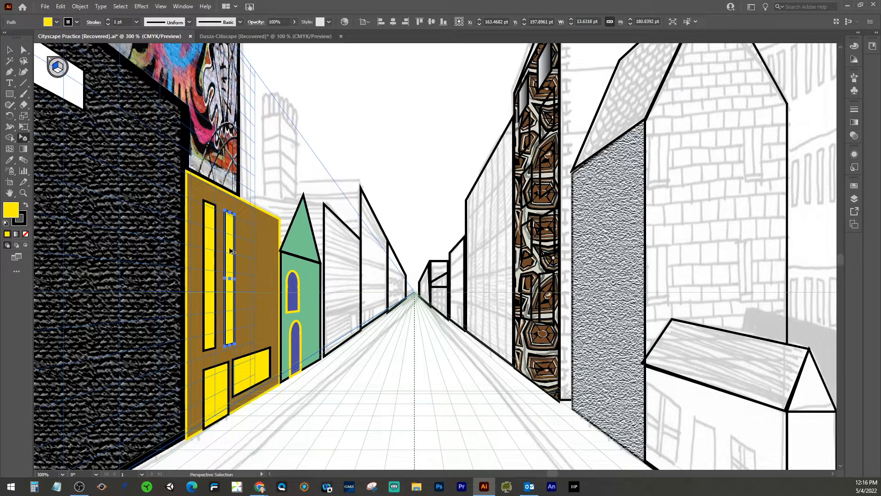
{"action": "left_click_drag", "start_coordinate": [231, 250], "coordinate": [245, 256]}
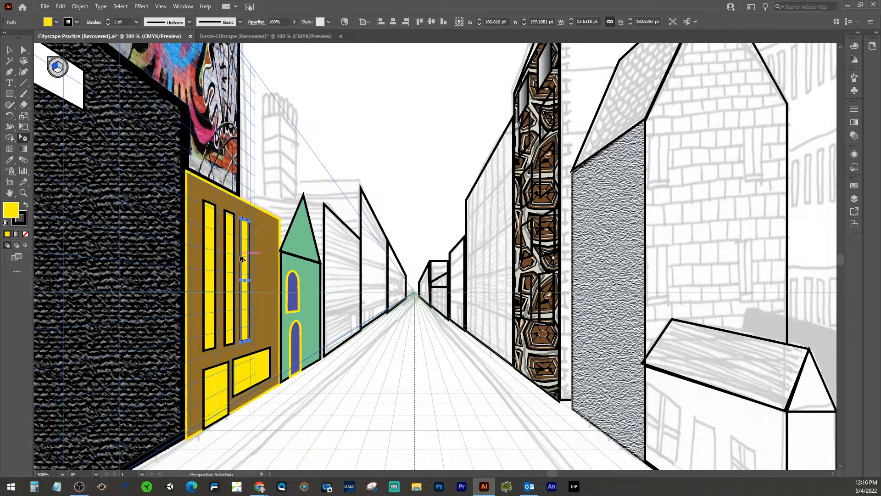
{"action": "mouse_move", "coordinate": [244, 260]}
{"action": "left_mouse_down"}
{"action": "mouse_move", "coordinate": [258, 269]}
{"action": "mouse_move", "coordinate": [263, 250]}
{"action": "mouse_move", "coordinate": [261, 262]}
{"action": "left_mouse_up"}
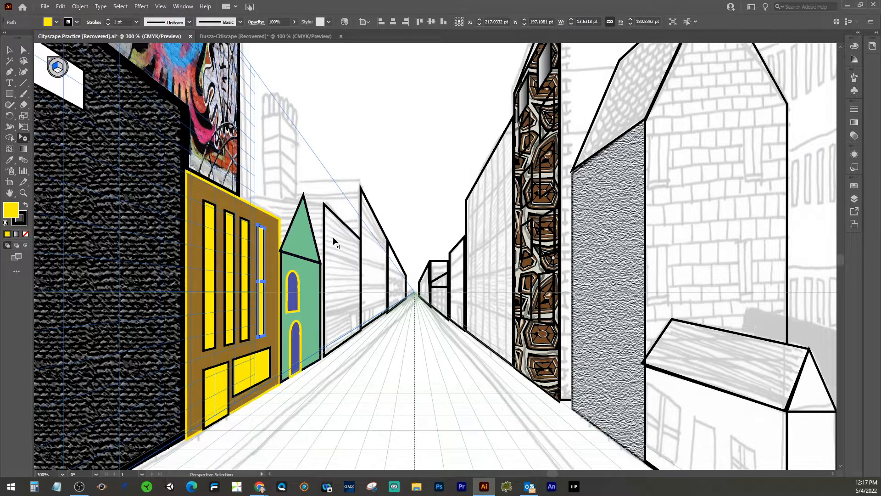
Step: Select the brown building's wall with ordinary selection and open the Texturizer effect for it
{"action": "left_click", "coordinate": [9, 49]}
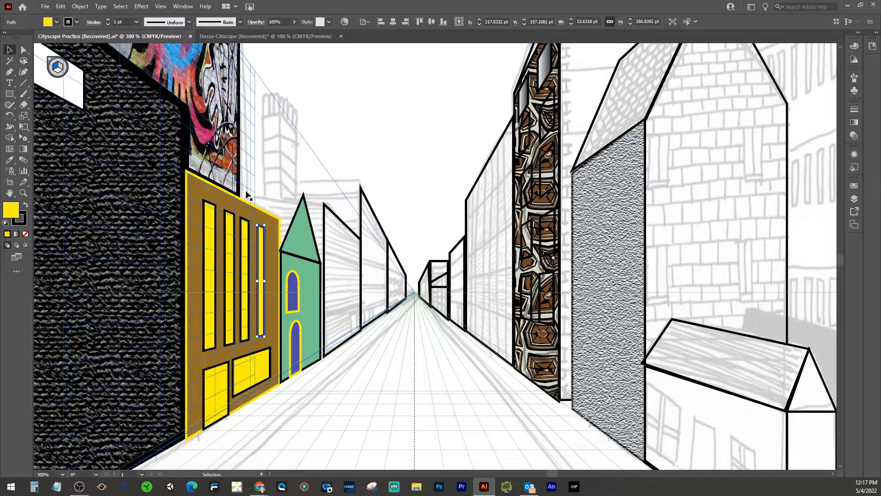
{"action": "left_click", "coordinate": [191, 220]}
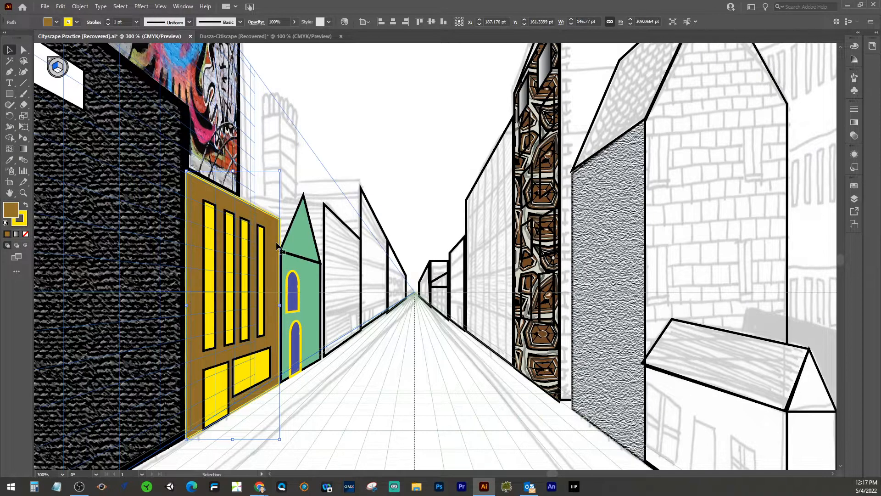
{"action": "scroll", "coordinate": [277, 246], "scroll_direction": "up", "scroll_amount": 5}
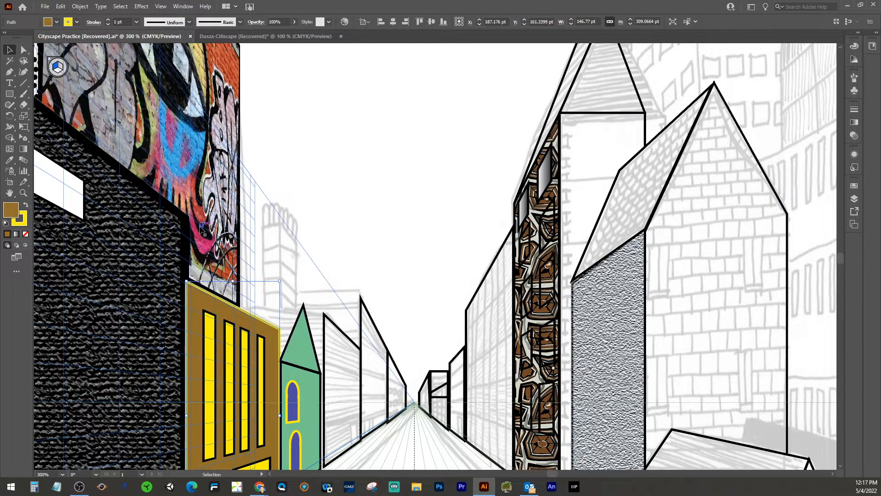
{"action": "scroll", "coordinate": [204, 229], "scroll_direction": "down", "scroll_amount": 5}
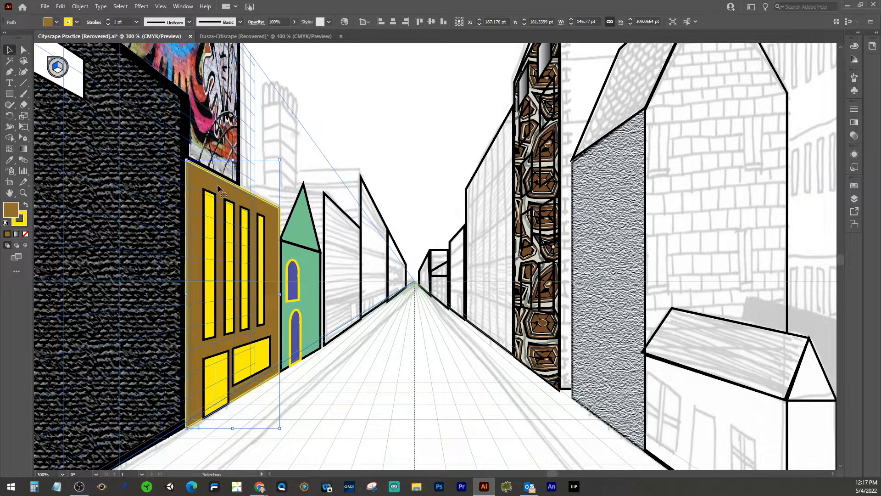
{"action": "left_click", "coordinate": [141, 7]}
{"action": "mouse_move", "coordinate": [214, 212]}
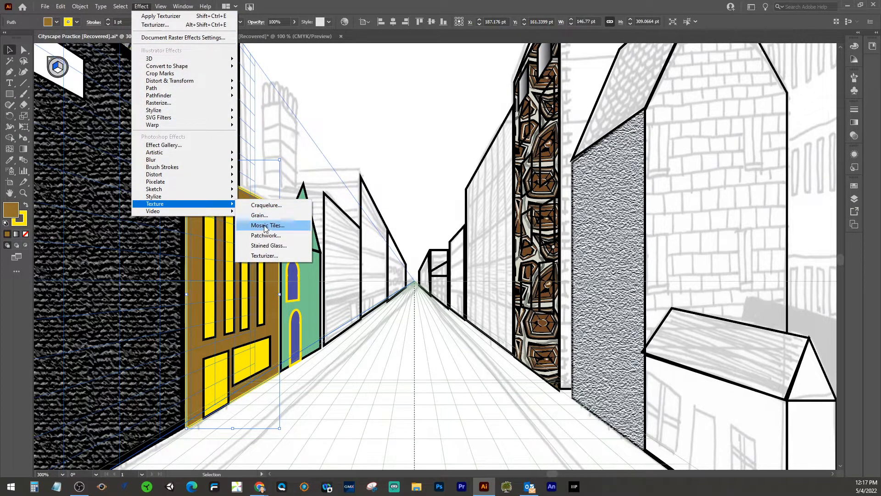
{"action": "left_click", "coordinate": [260, 256]}
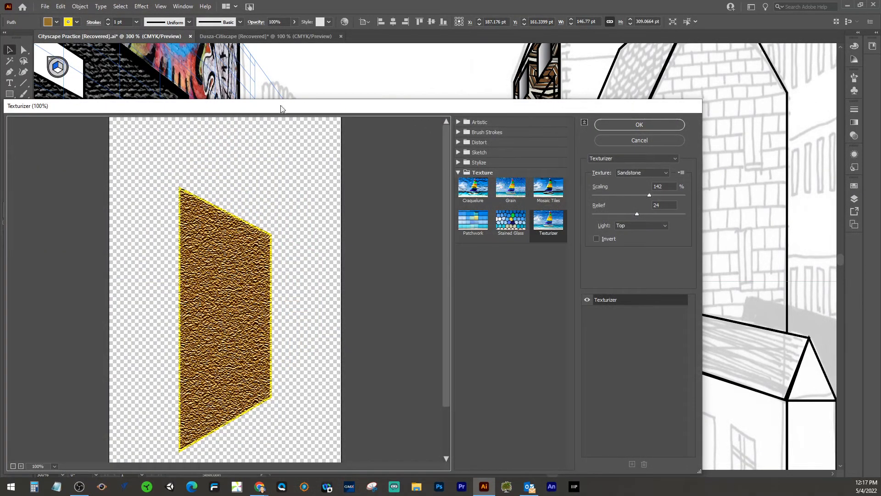
{"action": "left_click_drag", "start_coordinate": [281, 106], "coordinate": [360, 76]}
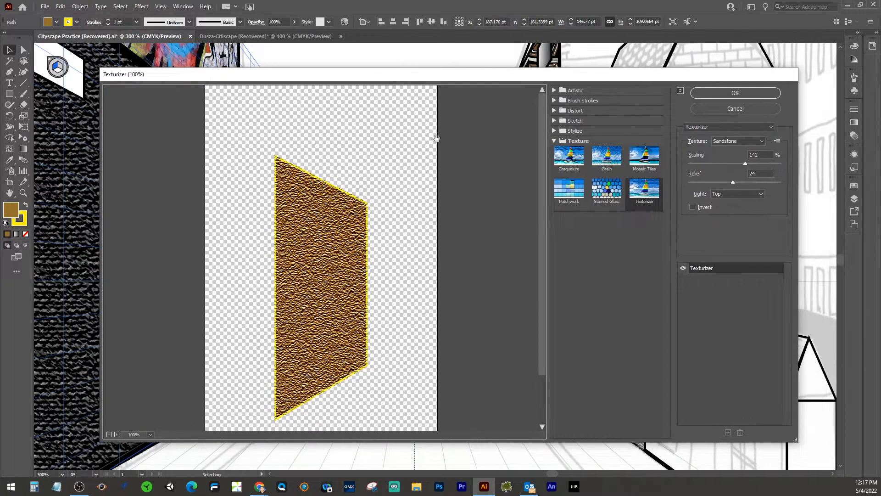
Step: Preview the Craquelure, Grain, Patchwork, Stained Glass, Texturizer and Mosaic Tiles textures on the brown wall
{"action": "left_click", "coordinate": [569, 156]}
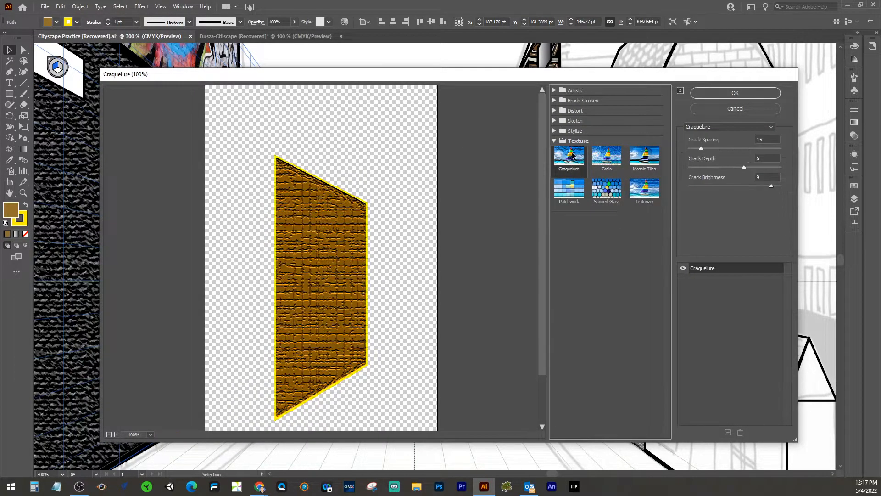
{"action": "left_click", "coordinate": [603, 152]}
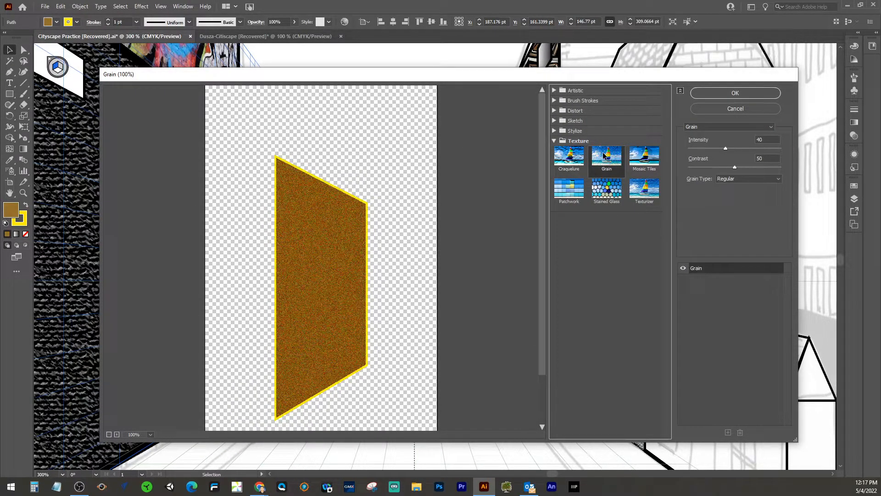
{"action": "left_click", "coordinate": [631, 157]}
{"action": "left_click", "coordinate": [572, 196]}
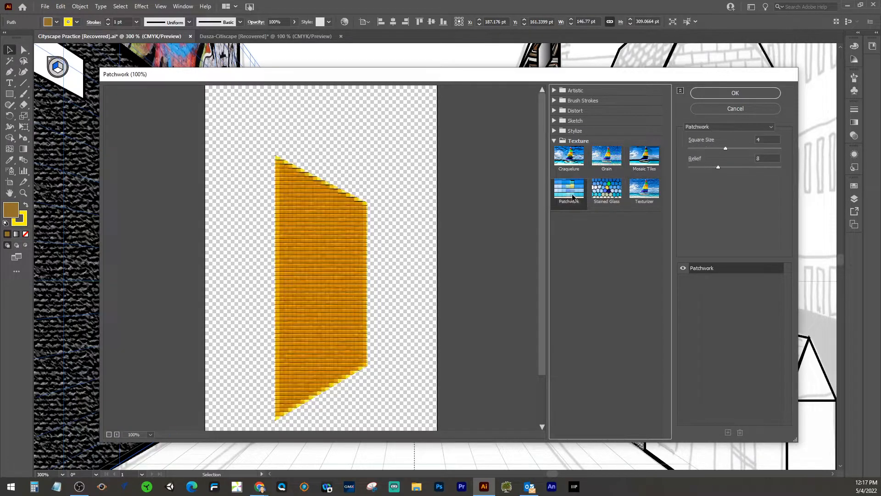
{"action": "left_click", "coordinate": [616, 191]}
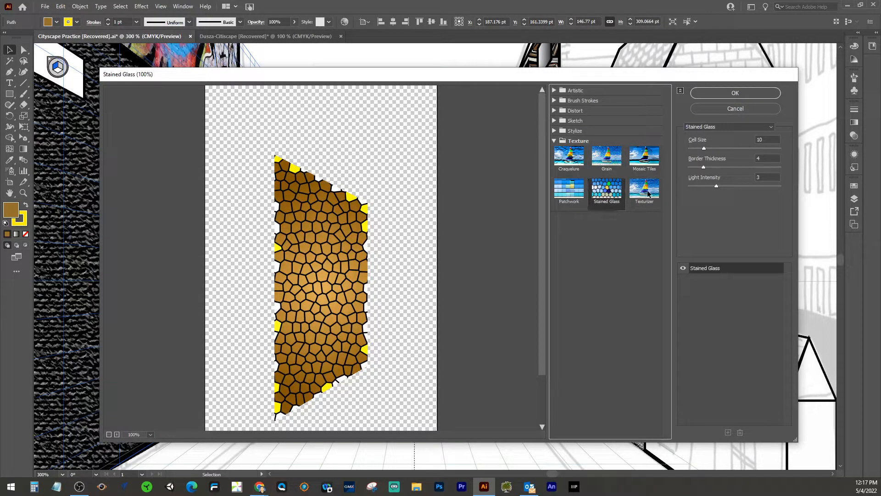
{"action": "left_click", "coordinate": [649, 193]}
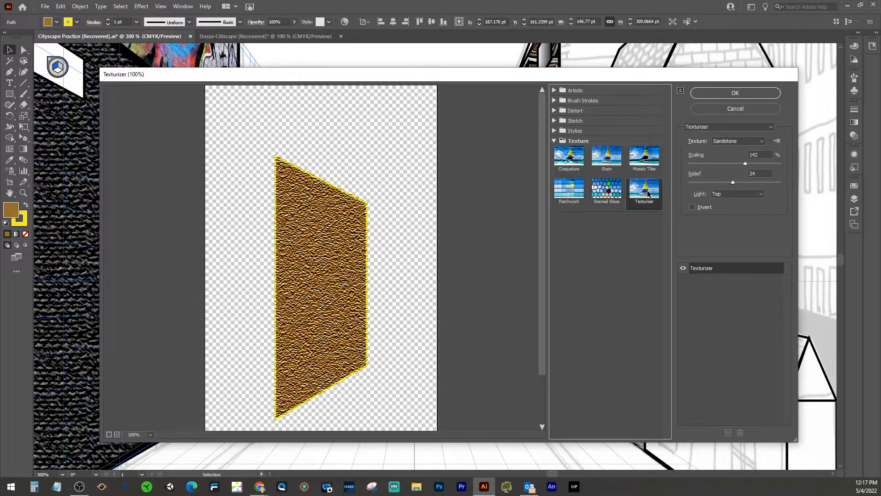
{"action": "left_click", "coordinate": [645, 162]}
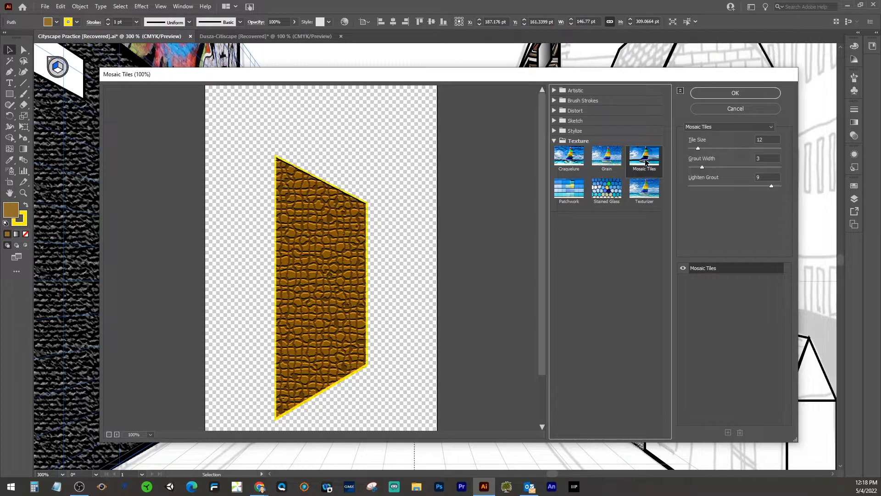
Step: Try the Plaster, Paint Daubs, Spatter with a larger spray radius, and Ocean Ripple effects on the brown wall
{"action": "left_click", "coordinate": [710, 128]}
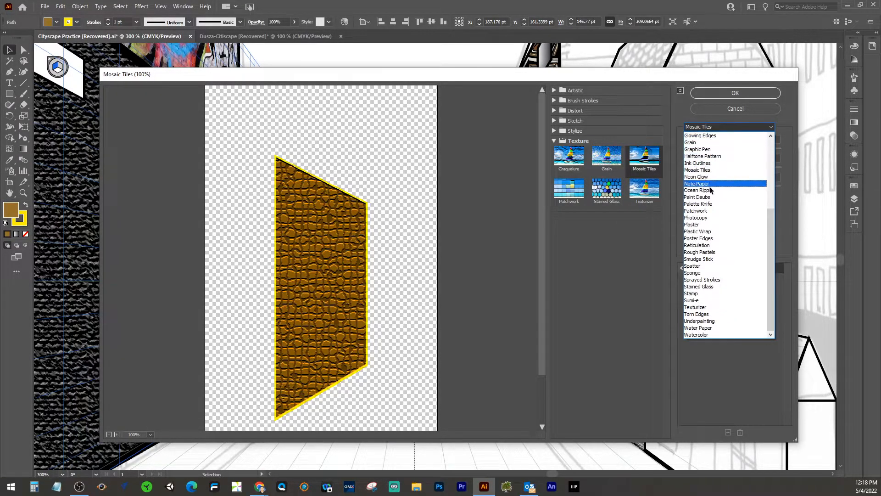
{"action": "left_click", "coordinate": [707, 223]}
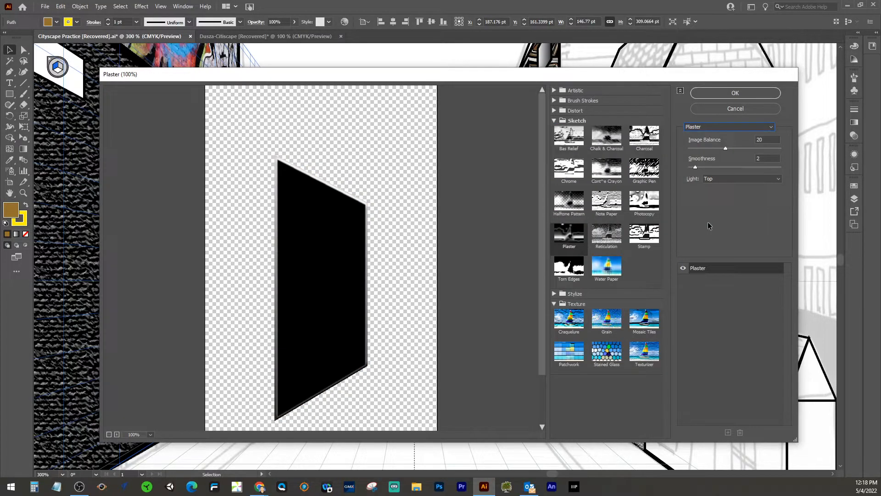
{"action": "left_click", "coordinate": [723, 130]}
{"action": "left_click", "coordinate": [723, 194]}
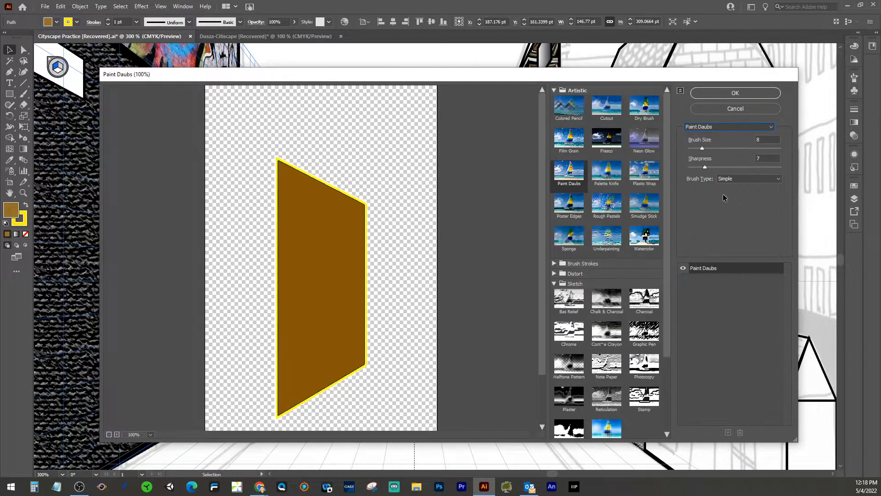
{"action": "left_click", "coordinate": [717, 127]}
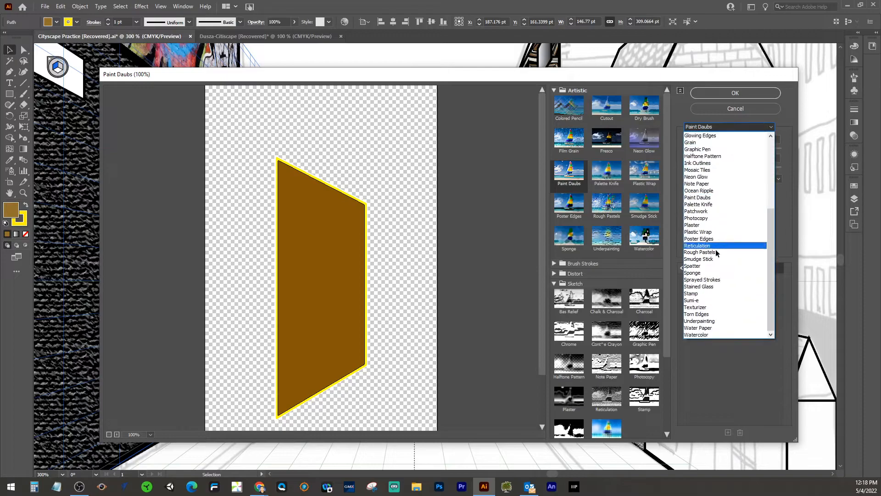
{"action": "left_click", "coordinate": [710, 265]}
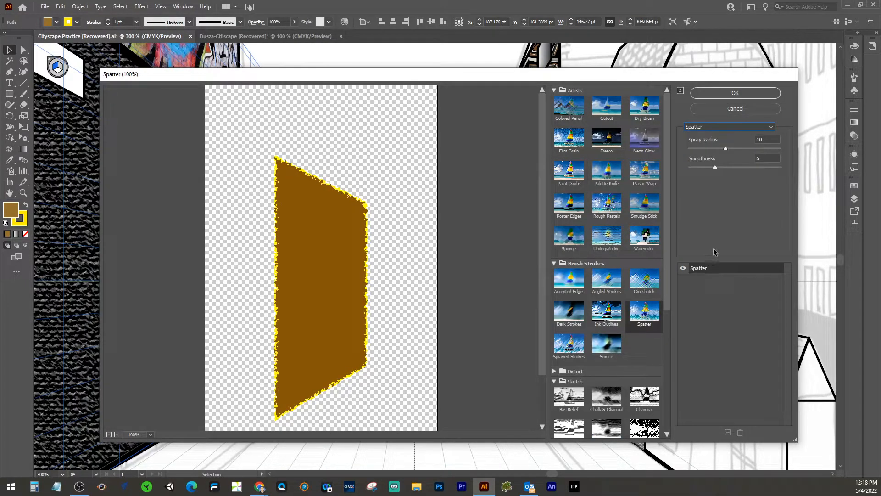
{"action": "mouse_move", "coordinate": [727, 150]}
{"action": "left_mouse_down"}
{"action": "mouse_move", "coordinate": [710, 149]}
{"action": "mouse_move", "coordinate": [740, 147]}
{"action": "left_mouse_up"}
{"action": "left_click", "coordinate": [729, 129]}
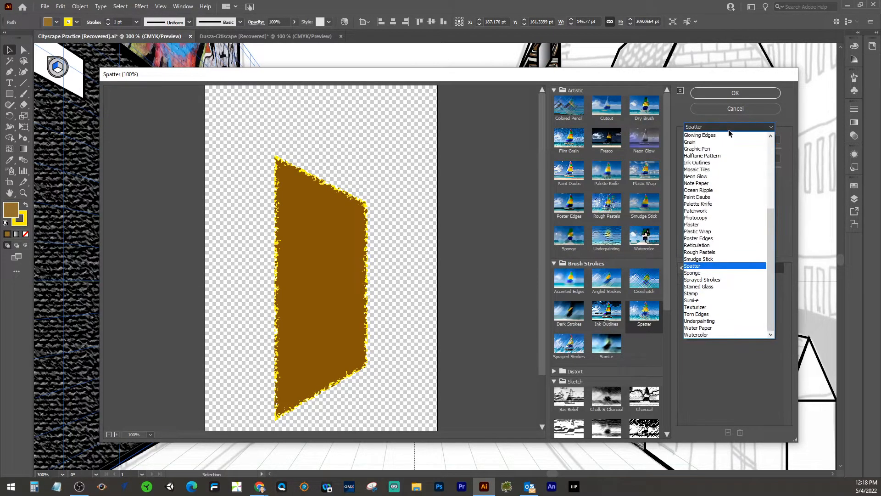
{"action": "left_click", "coordinate": [706, 190]}
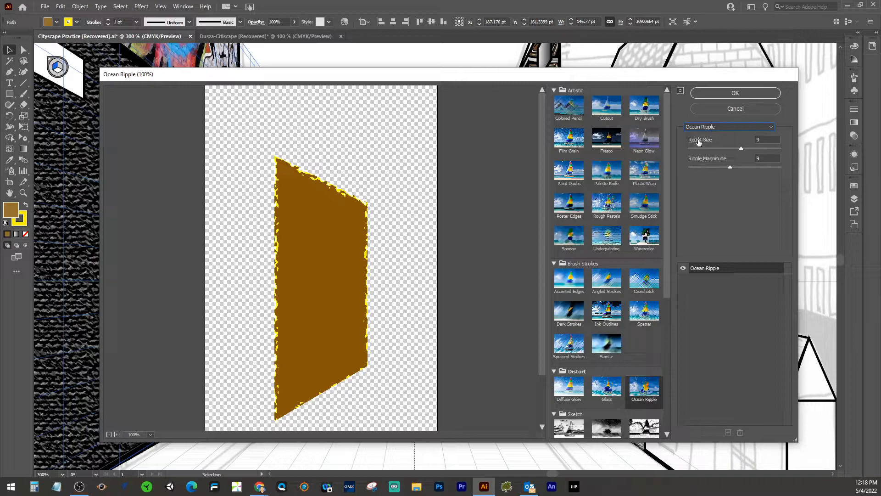
Step: Apply the Texturizer effect to the brown wall with the Brick texture, 121% scaling and a relief of 15
{"action": "mouse_move", "coordinate": [667, 183]}
{"action": "left_mouse_down"}
{"action": "mouse_move", "coordinate": [673, 274]}
{"action": "mouse_move", "coordinate": [663, 162]}
{"action": "left_mouse_up"}
{"action": "left_click", "coordinate": [555, 91]}
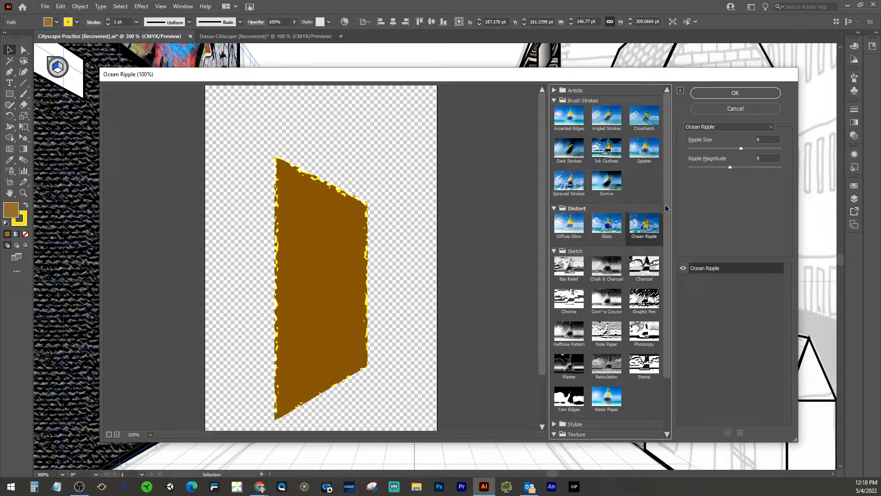
{"action": "scroll", "coordinate": [665, 208], "scroll_direction": "down", "scroll_amount": 3}
{"action": "left_click", "coordinate": [644, 419]}
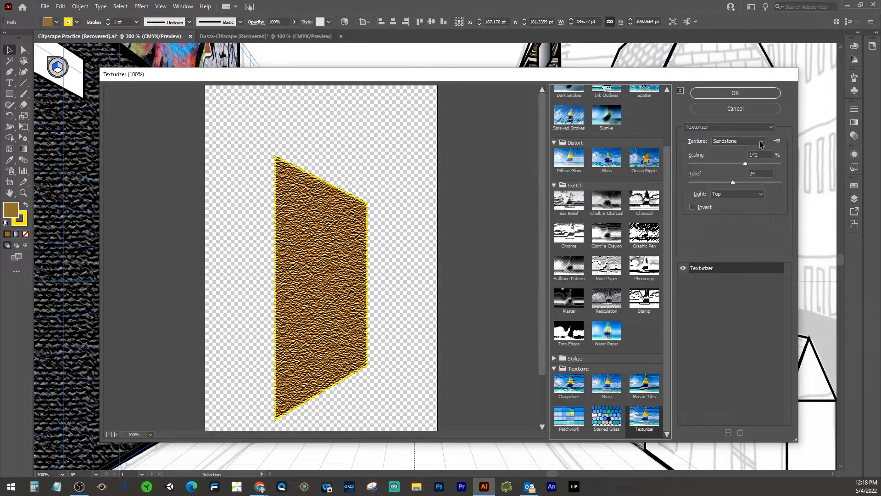
{"action": "left_click", "coordinate": [760, 142]}
{"action": "left_click", "coordinate": [754, 148]}
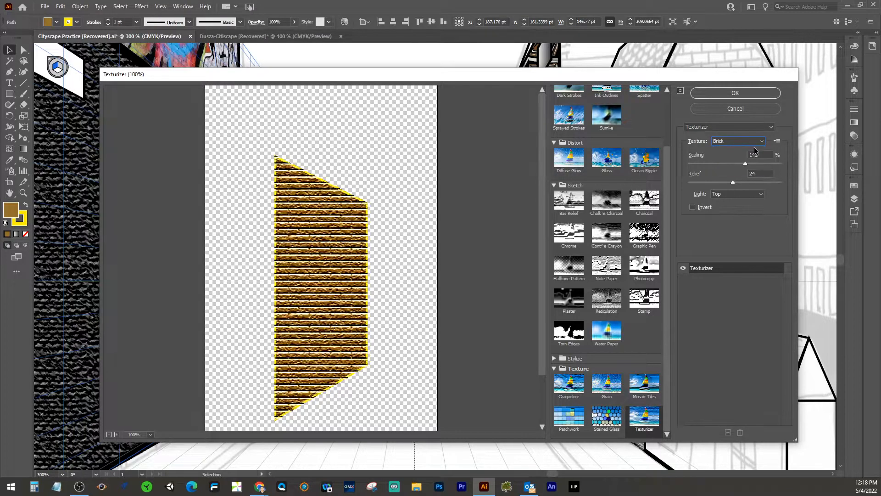
{"action": "left_click_drag", "start_coordinate": [746, 164], "coordinate": [718, 163]}
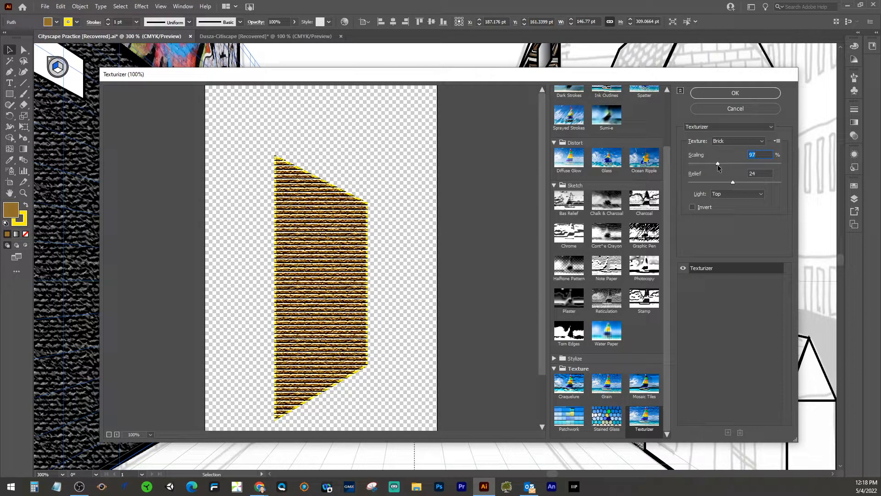
{"action": "left_click_drag", "start_coordinate": [717, 163], "coordinate": [715, 184]}
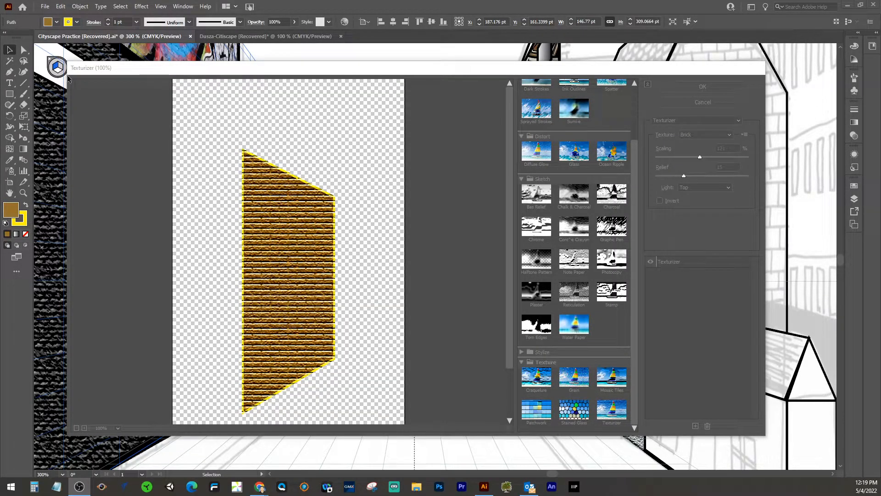
{"action": "left_click", "coordinate": [675, 92]}
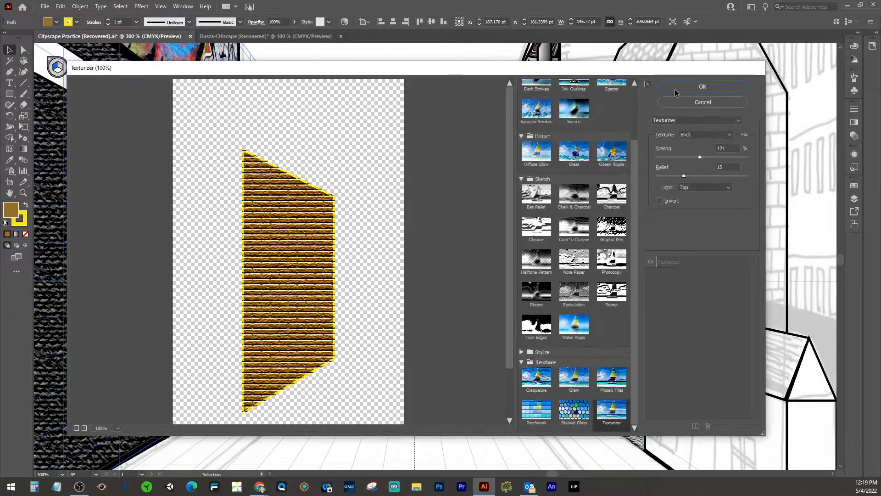
{"action": "left_click", "coordinate": [679, 87]}
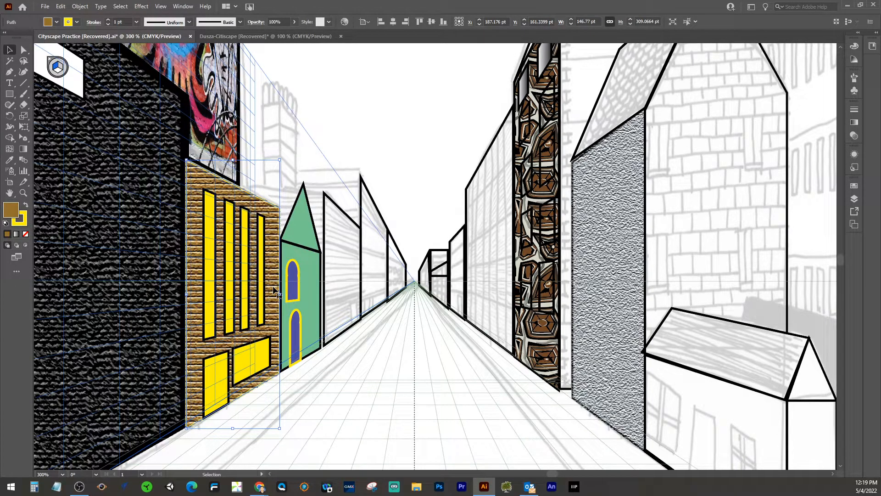
Step: Select the front wall of the green pointed-roof building and display the document's swatches
{"action": "left_click", "coordinate": [308, 258]}
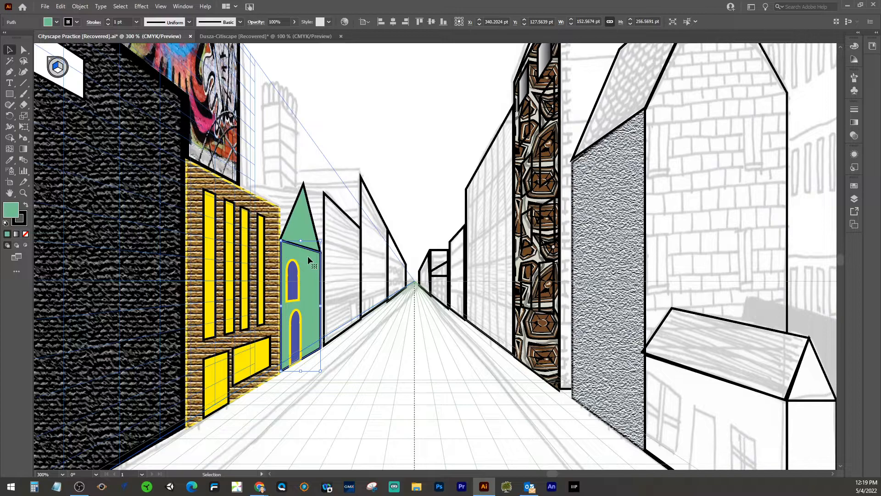
{"action": "left_click", "coordinate": [183, 6]}
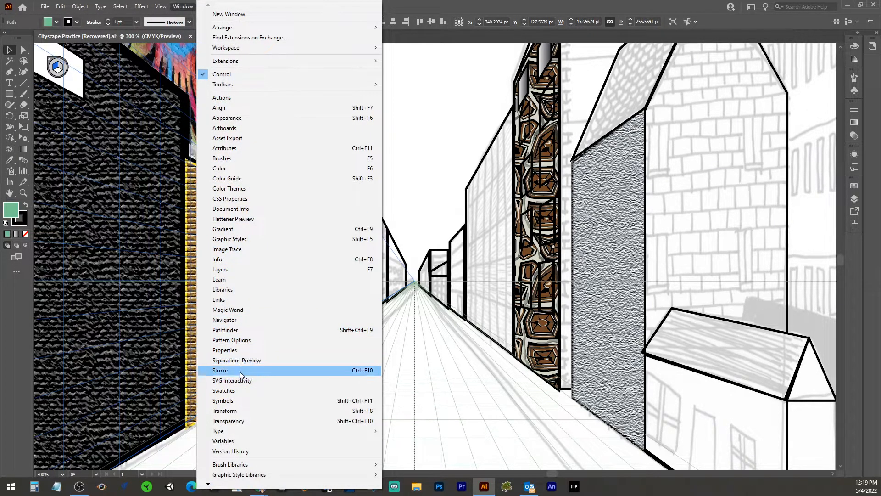
{"action": "left_click", "coordinate": [236, 390]}
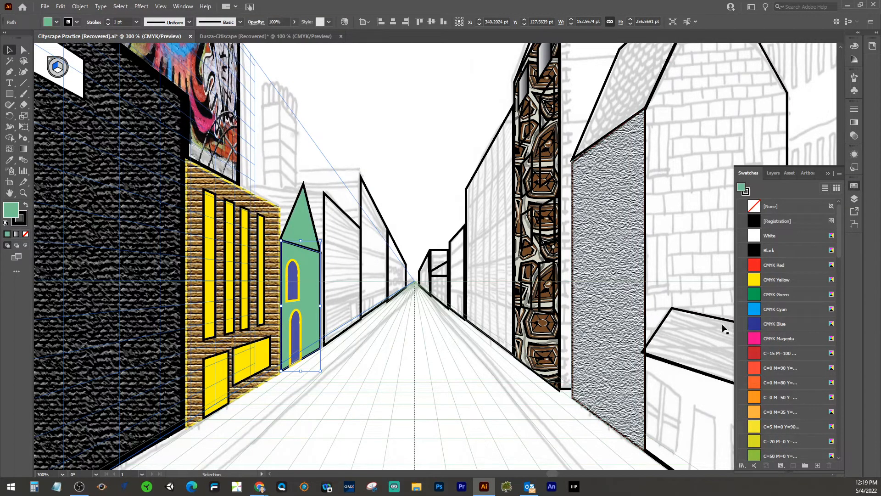
{"action": "left_click", "coordinate": [740, 466]}
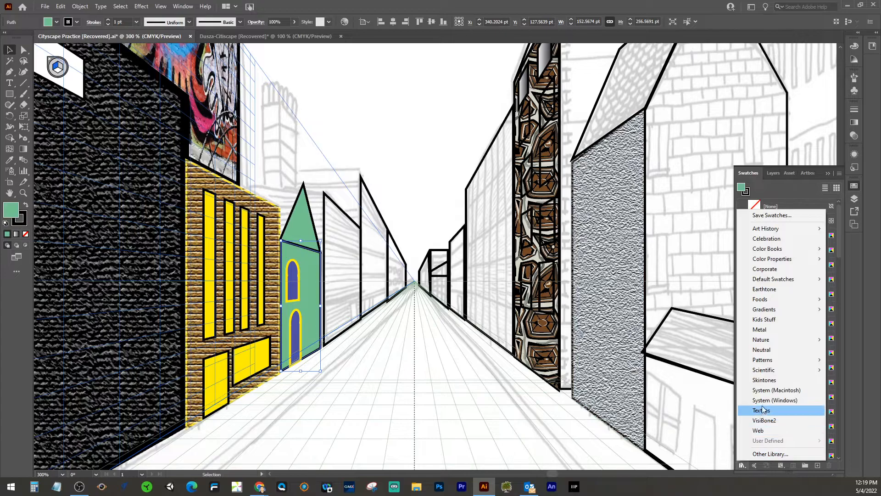
{"action": "mouse_move", "coordinate": [765, 362]}
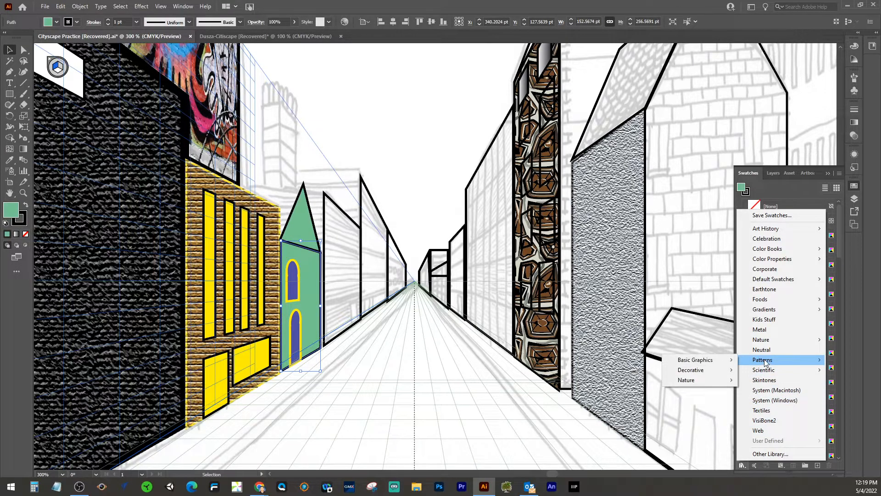
{"action": "left_click", "coordinate": [765, 290]}
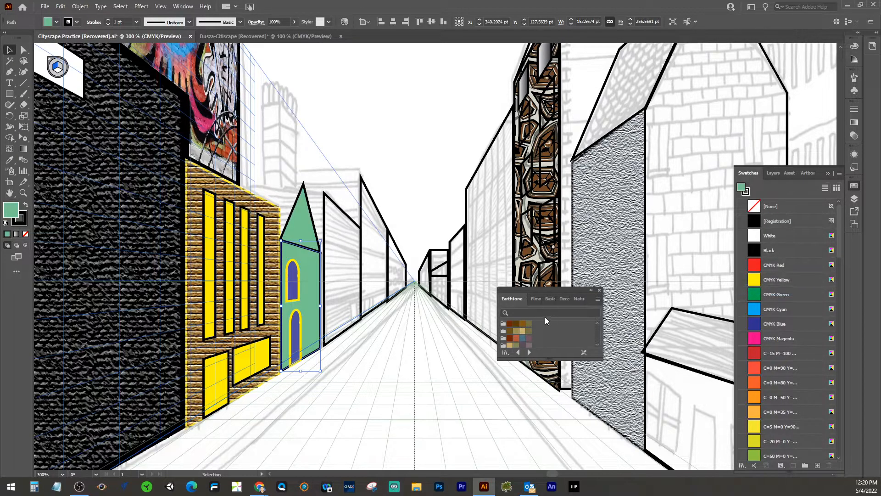
{"action": "left_click", "coordinate": [599, 290]}
Step: Try the USGS 2 Marsh pattern from the Basic Graphics_Textures library on the green building's wall
{"action": "left_click", "coordinate": [741, 465]}
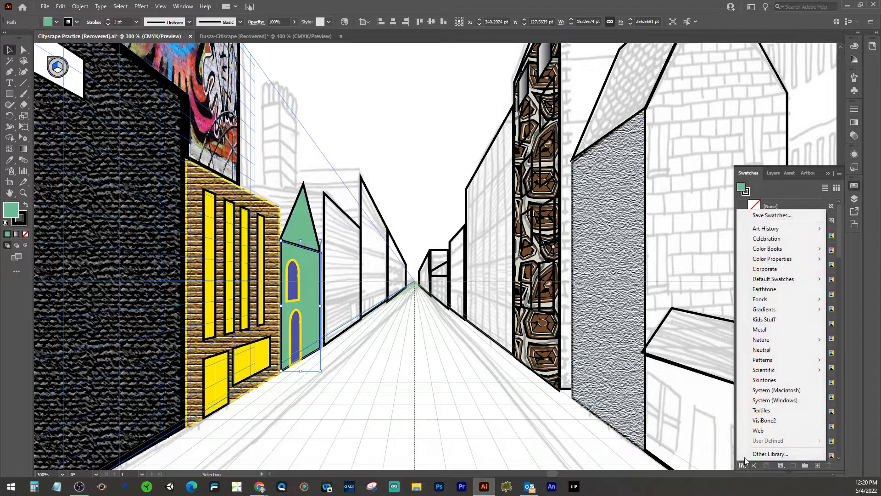
{"action": "mouse_move", "coordinate": [765, 366]}
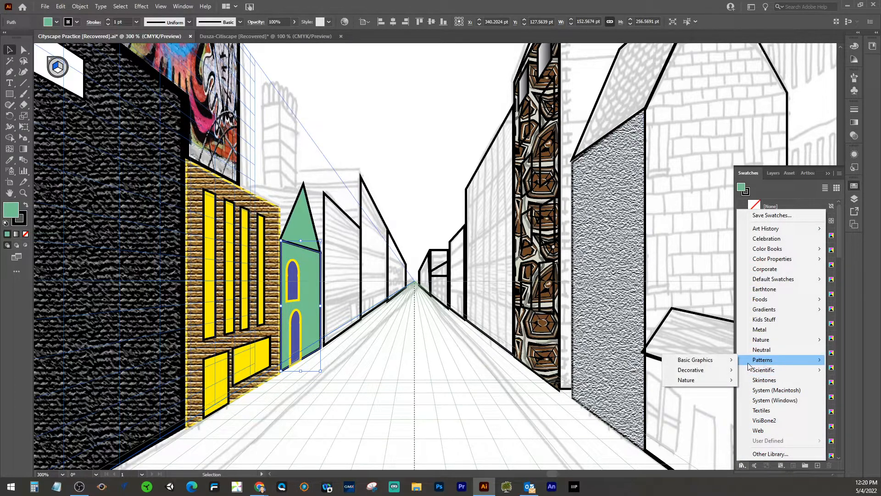
{"action": "mouse_move", "coordinate": [718, 366]}
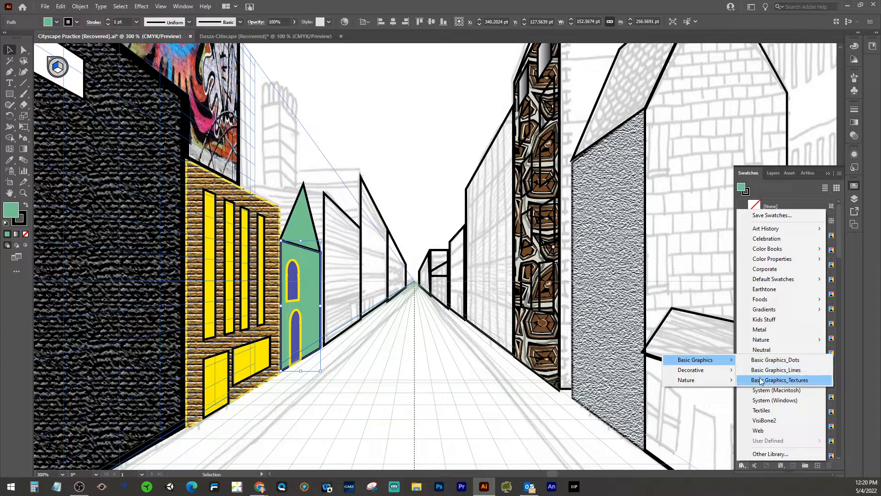
{"action": "left_click", "coordinate": [763, 380]}
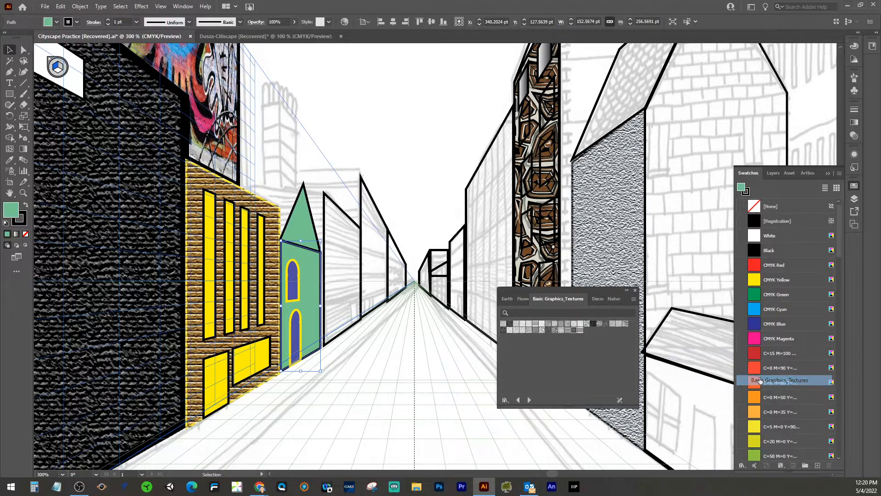
{"action": "left_click", "coordinate": [542, 329]}
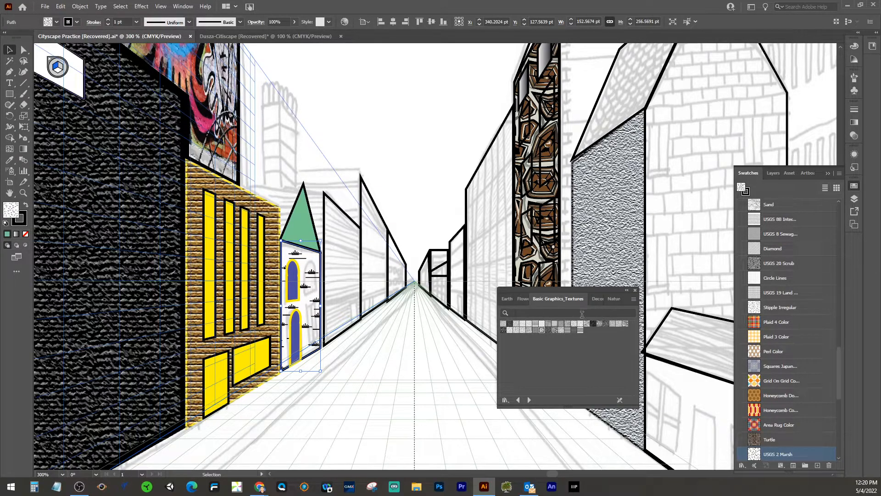
{"action": "left_click", "coordinate": [636, 290]}
Step: Try Decorative Legacy patterns such as Links Japanese Color and Lattice Color on the selected wall, ending with Honeycomb Double Color as its fill
{"action": "left_click", "coordinate": [741, 466]}
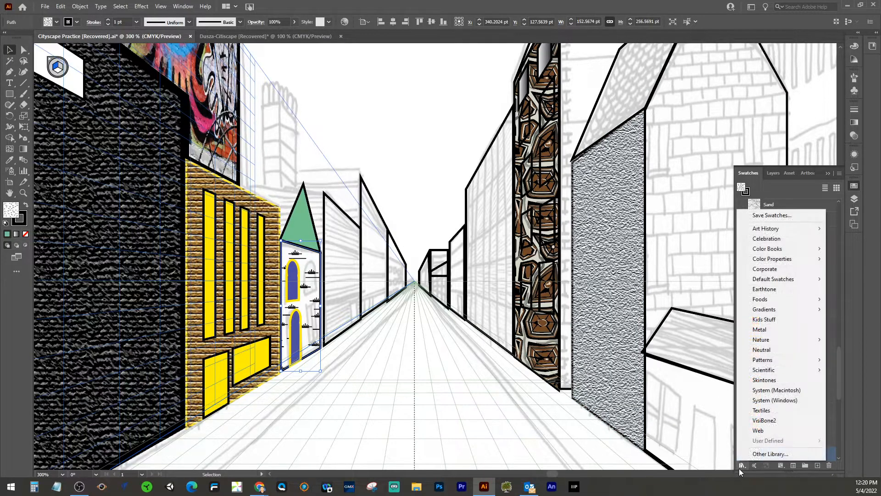
{"action": "mouse_move", "coordinate": [756, 365]}
{"action": "mouse_move", "coordinate": [718, 374]}
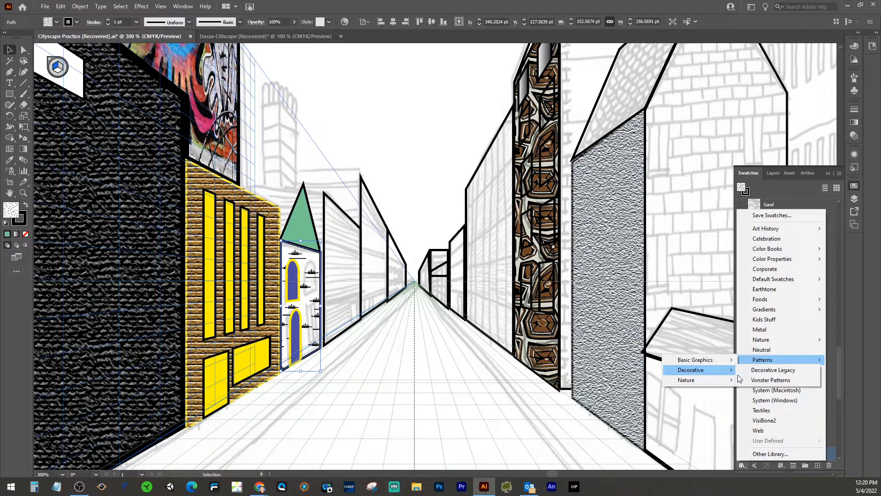
{"action": "left_click", "coordinate": [765, 372]}
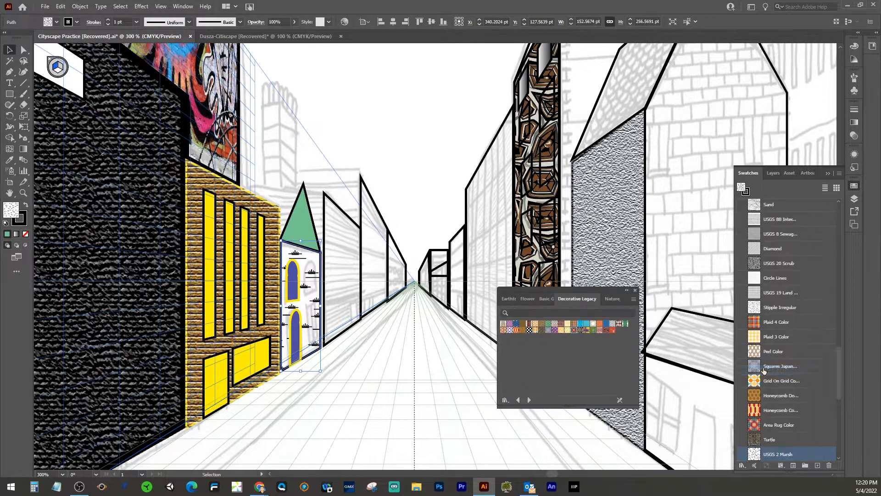
{"action": "left_click", "coordinate": [548, 325]}
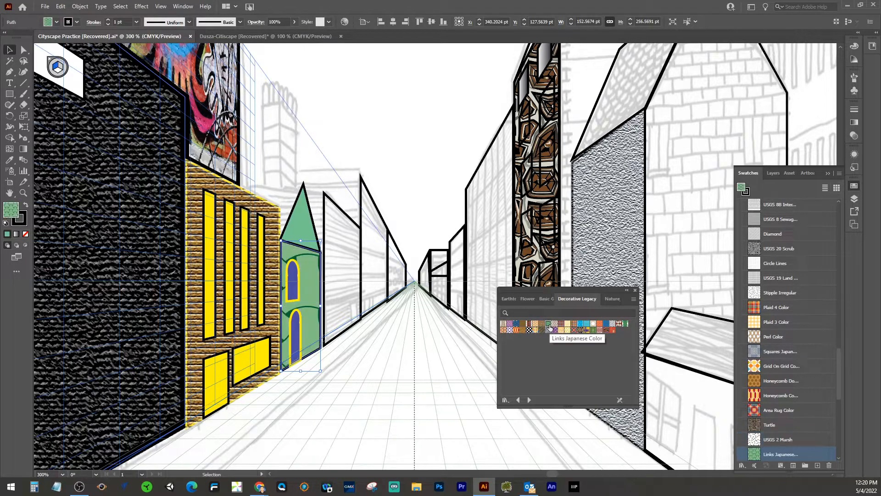
{"action": "left_click", "coordinate": [542, 326]}
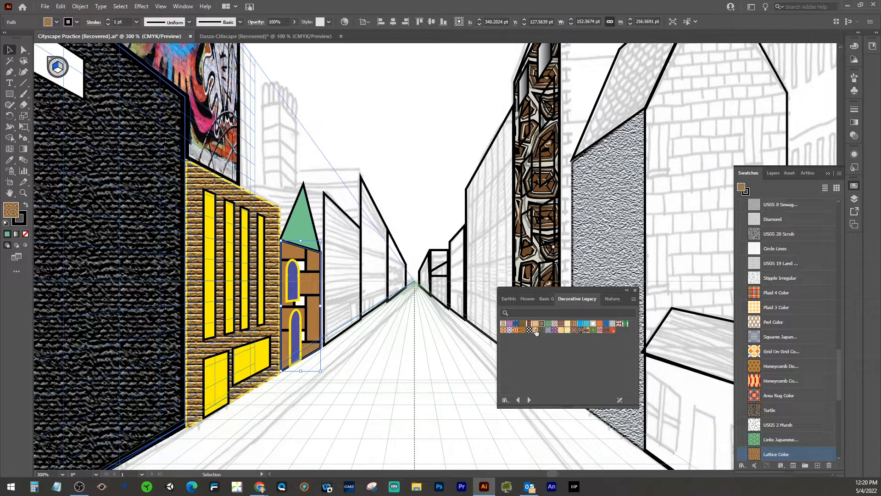
{"action": "left_click", "coordinate": [536, 330]}
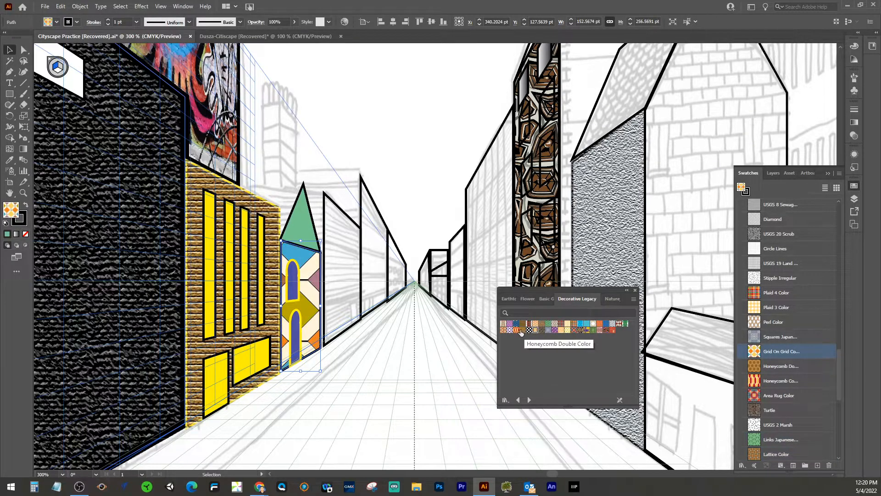
{"action": "left_click", "coordinate": [516, 330]}
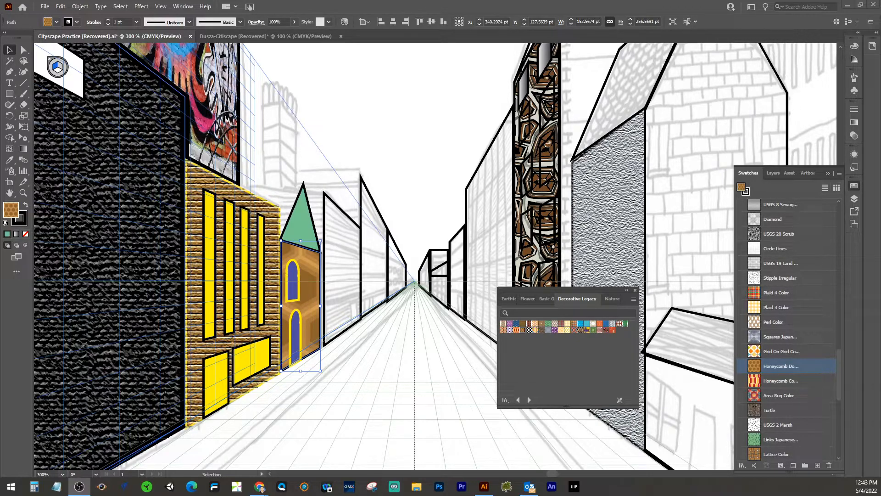
Step: Delete the pointed outline around the brick front of the gray-textured building across the street
{"action": "key", "text": "a"}
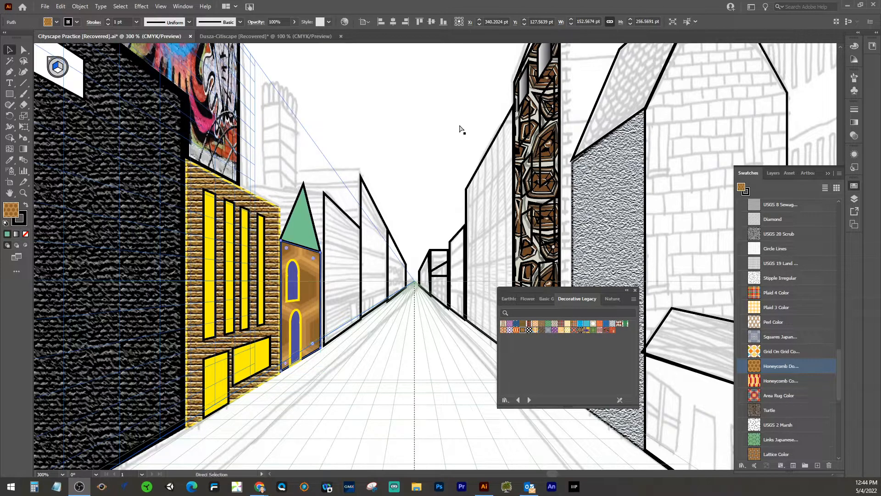
{"action": "left_click", "coordinate": [393, 110]}
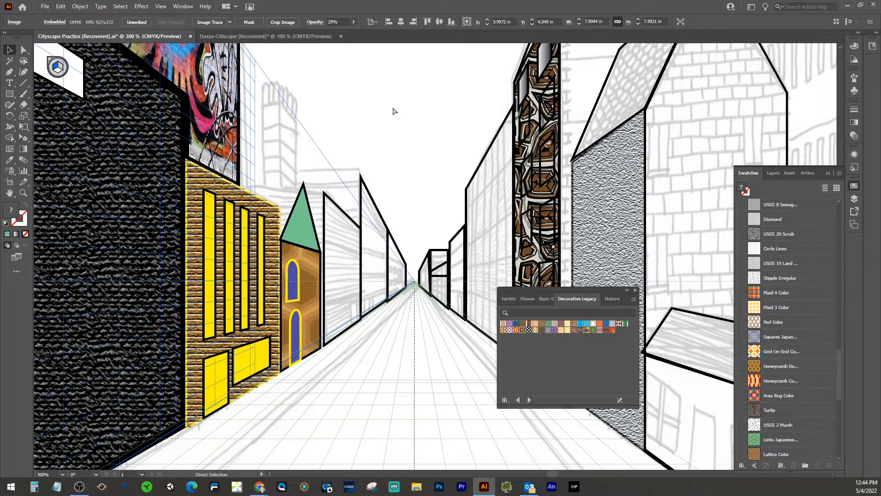
{"action": "key", "text": "ctrl+minus"}
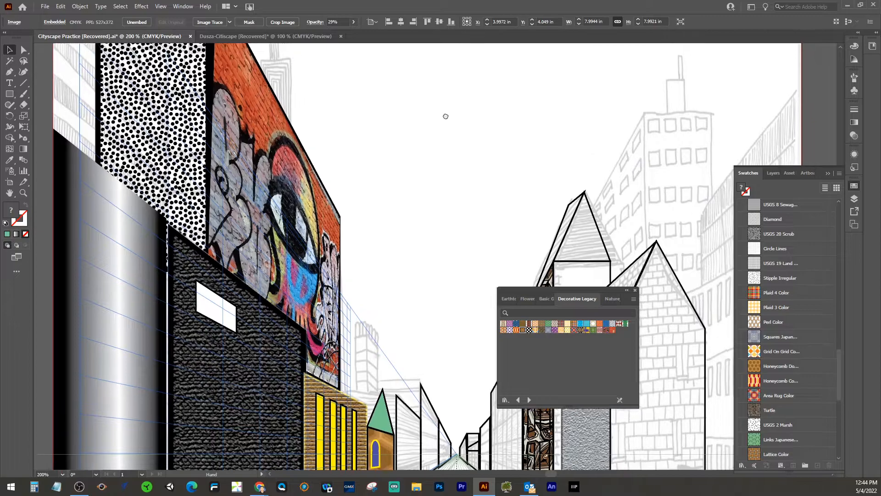
{"action": "left_click_drag", "start_coordinate": [443, 114], "coordinate": [254, 40]}
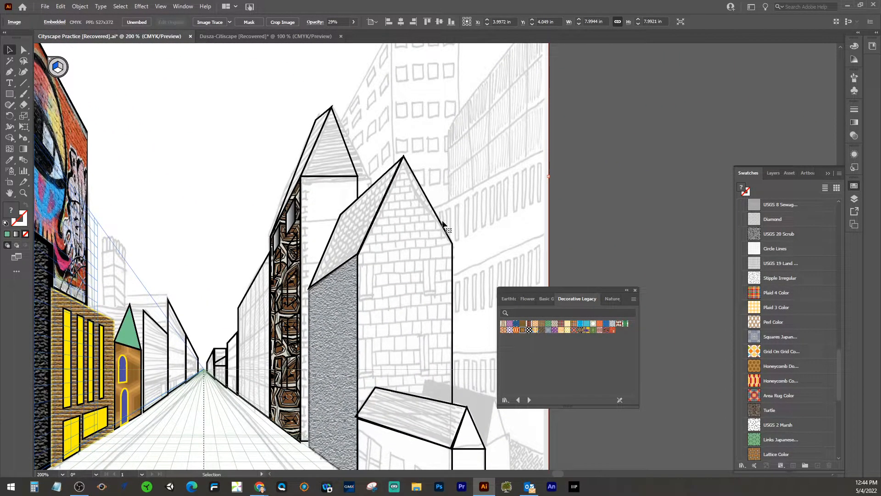
{"action": "left_click", "coordinate": [441, 225]}
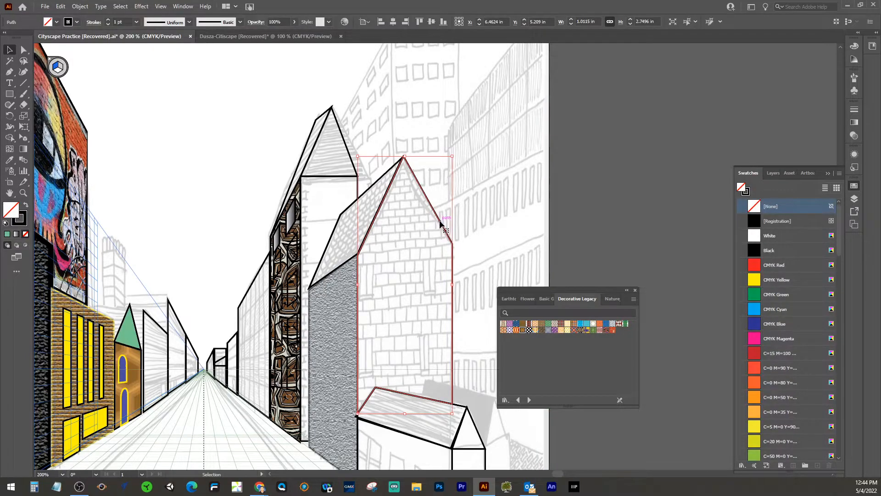
{"action": "left_click", "coordinate": [441, 224]}
Step: Draw a flat rectangle about 1.01 by 2.44 in over the gray building's brick front, with no perspective plane active
{"action": "left_click_drag", "start_coordinate": [414, 295], "coordinate": [240, 207]}
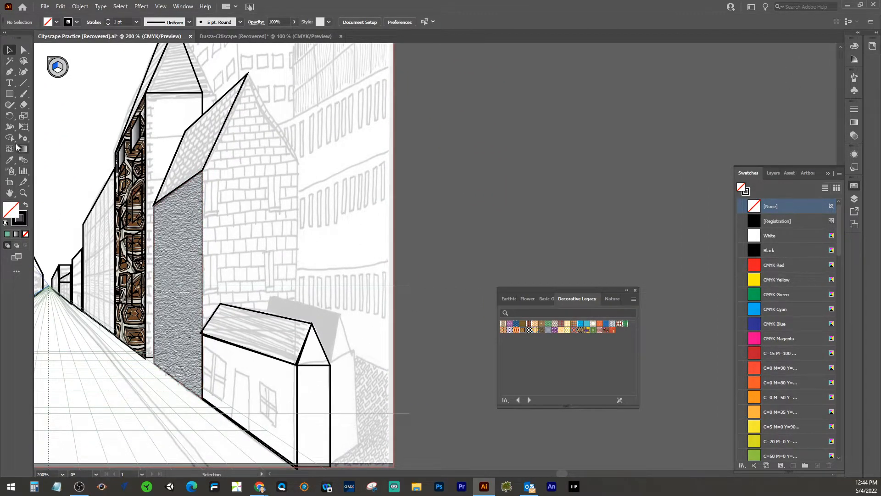
{"action": "left_click", "coordinate": [10, 93]}
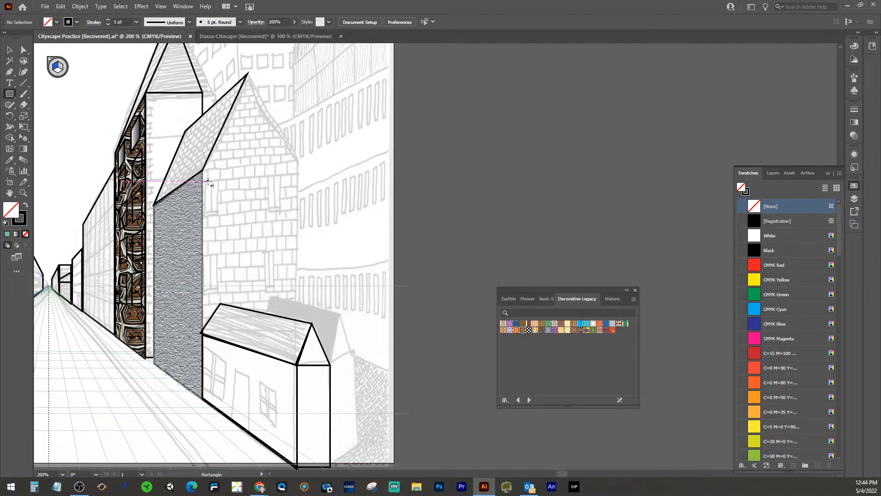
{"action": "left_click_drag", "start_coordinate": [203, 171], "coordinate": [248, 213]}
{"action": "key", "text": "ctrl+z"}
{"action": "left_click", "coordinate": [64, 60]}
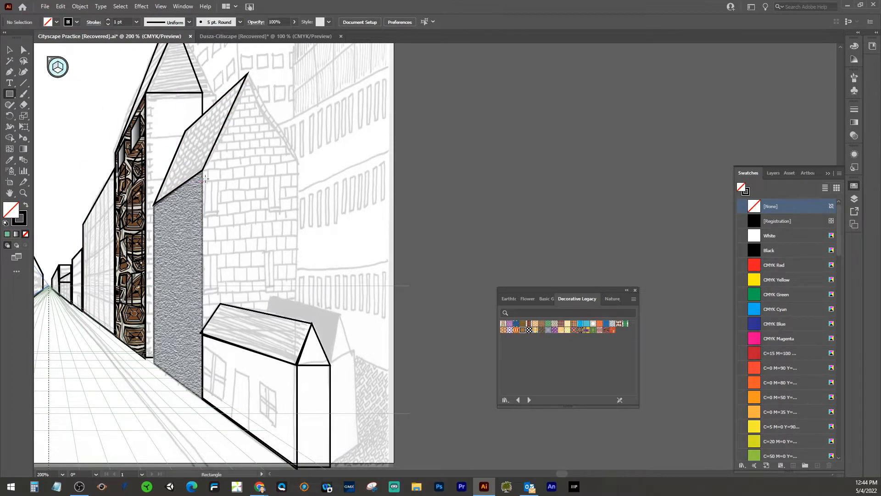
{"action": "left_click_drag", "start_coordinate": [203, 171], "coordinate": [297, 399]}
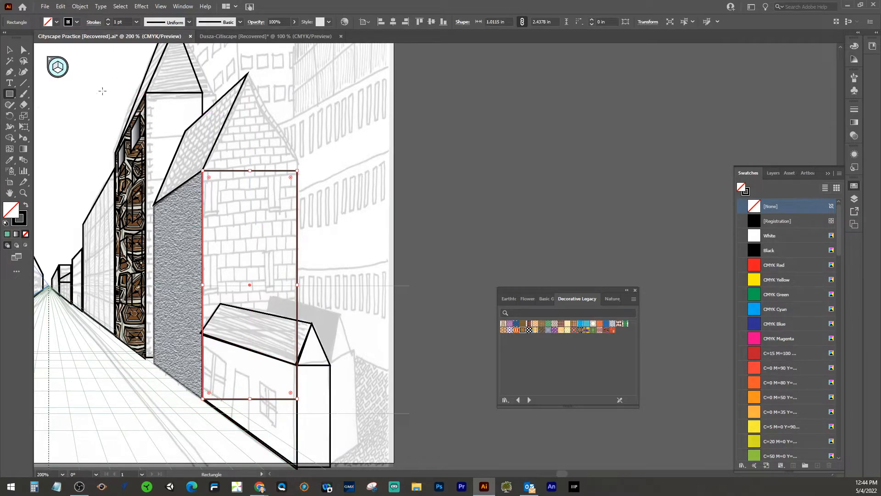
Step: Draw a three-sided polygon about 0.71 by 0.62 in above the new rectangle for the gable
{"action": "left_click", "coordinate": [10, 95]}
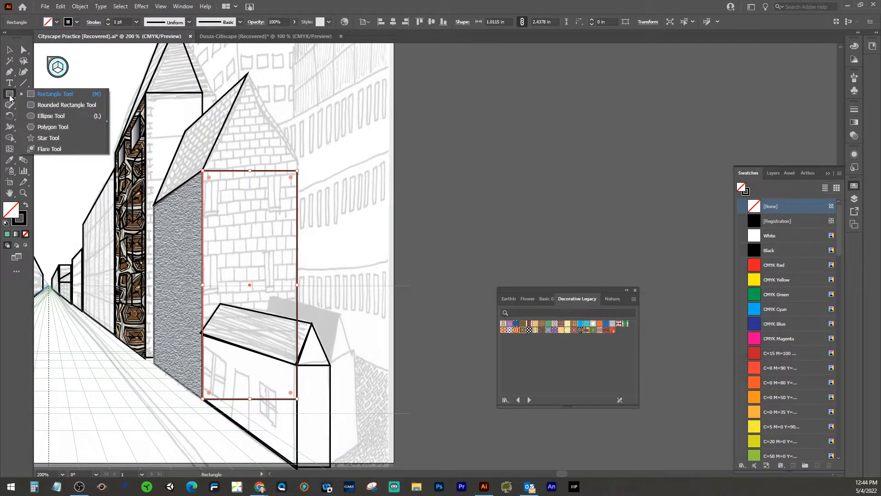
{"action": "left_click", "coordinate": [38, 128]}
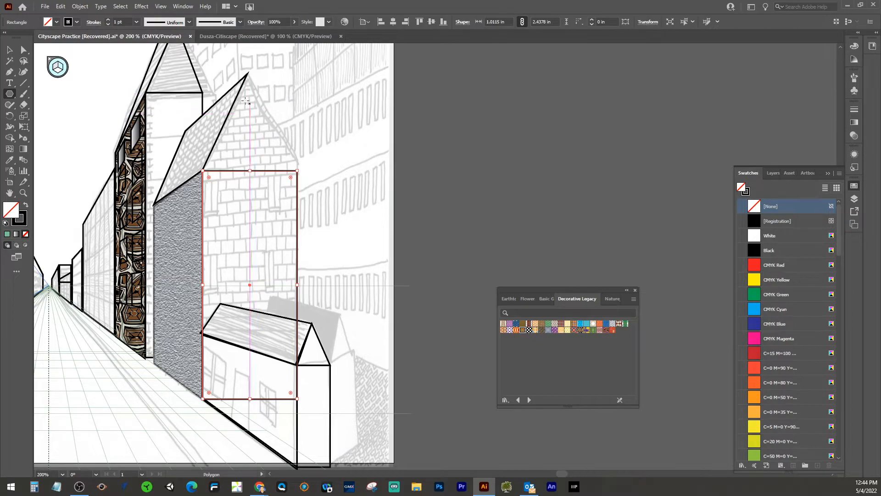
{"action": "left_click_drag", "start_coordinate": [220, 82], "coordinate": [239, 113]}
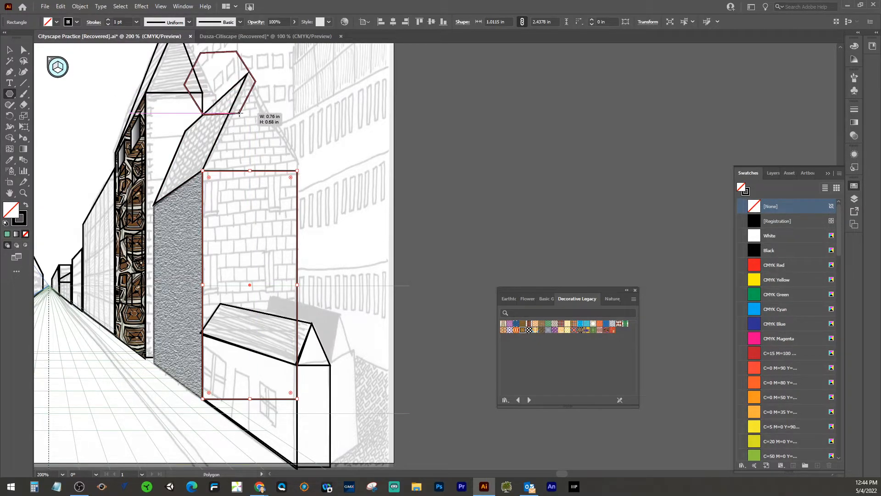
{"action": "key", "text": "Down"}
{"action": "left_click_drag", "start_coordinate": [239, 114], "coordinate": [252, 103]}
{"action": "key", "text": "Down"}
Step: Move the triangle onto the rectangle's upper edge, aligned with its left corner, and fill it with solid green
{"action": "left_click", "coordinate": [24, 138]}
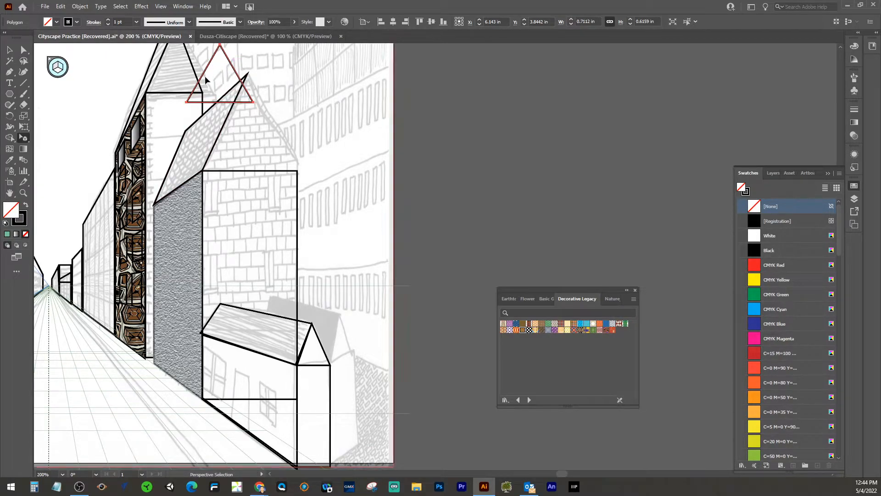
{"action": "key", "text": "v"}
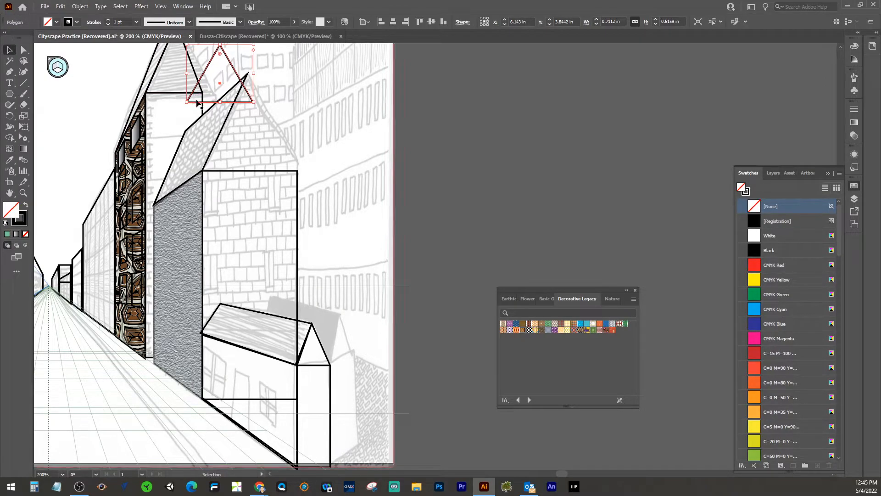
{"action": "left_click_drag", "start_coordinate": [204, 102], "coordinate": [202, 169]}
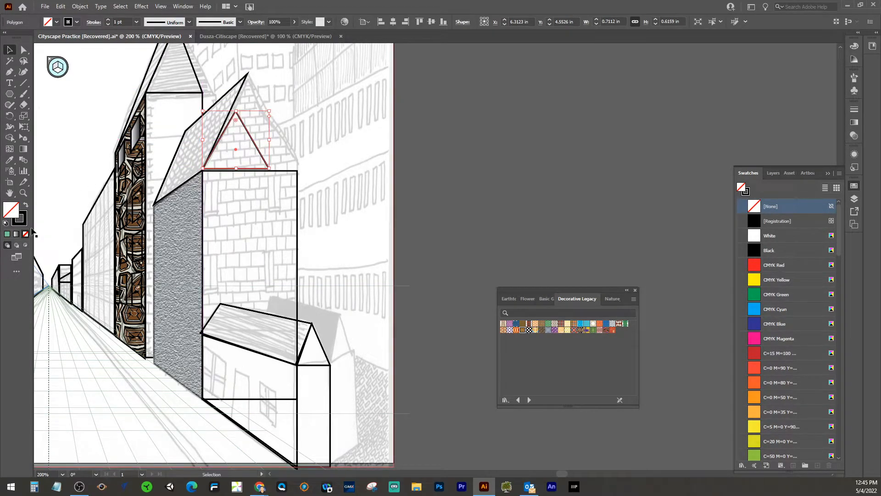
{"action": "left_click", "coordinate": [7, 234]}
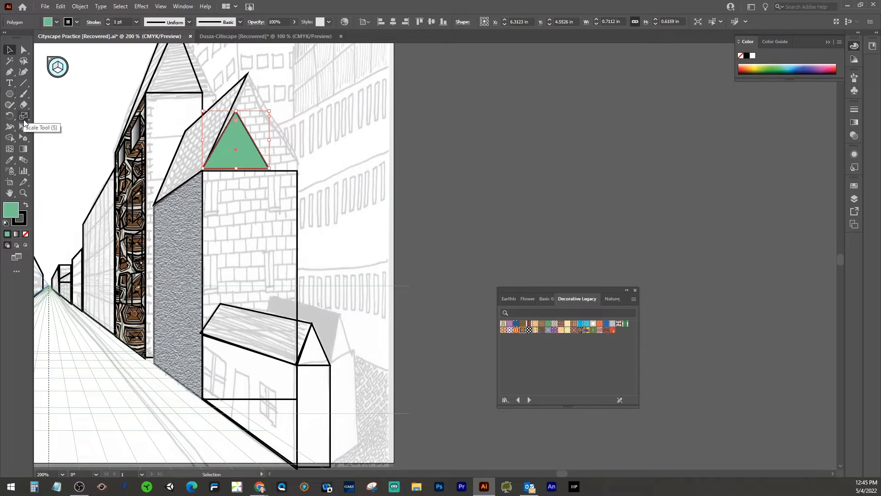
{"action": "left_click", "coordinate": [23, 137]}
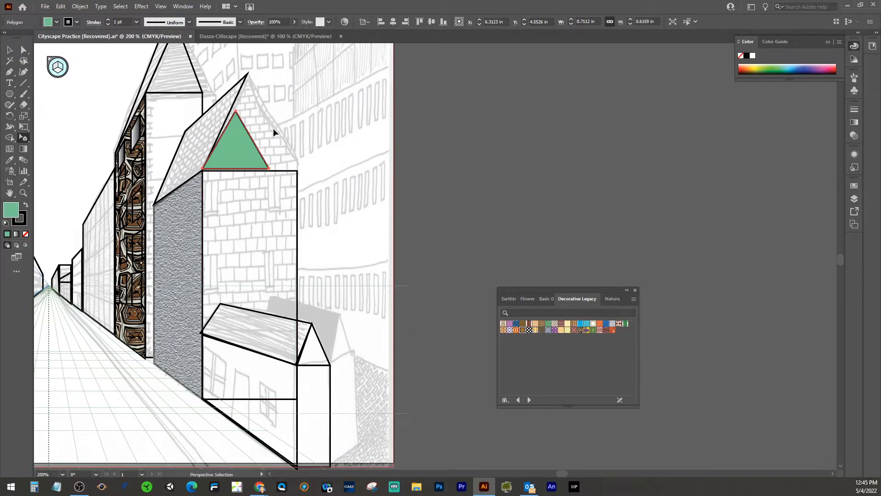
Step: Reshape the green triangle so its apex meets the roof peak and its base corners match the rectangle's upper corners
{"action": "left_click", "coordinate": [23, 49]}
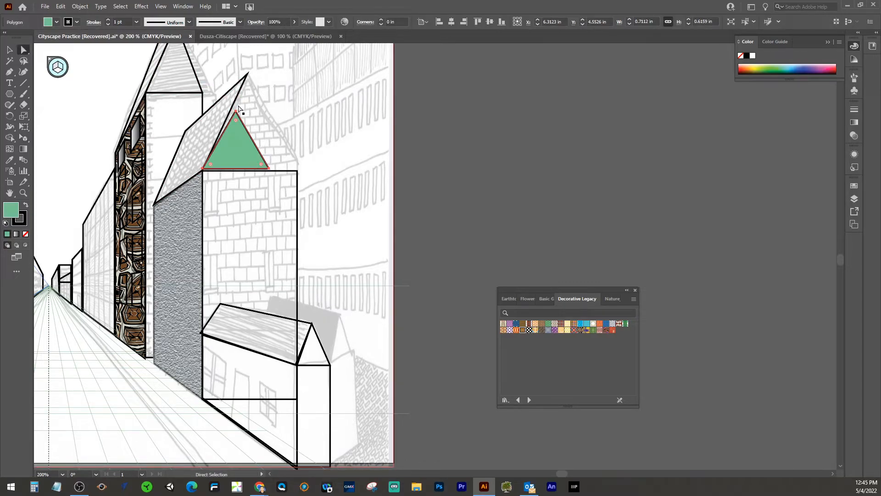
{"action": "left_click", "coordinate": [236, 111]}
{"action": "left_click_drag", "start_coordinate": [236, 113], "coordinate": [247, 76]}
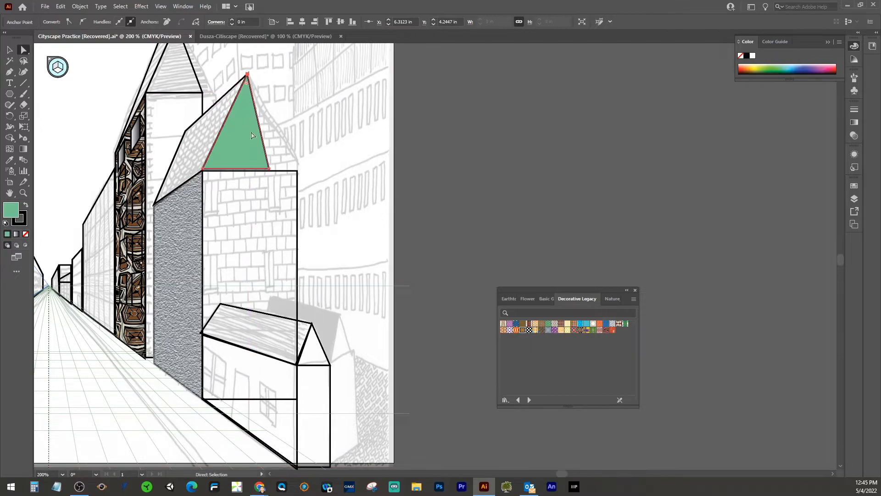
{"action": "left_click_drag", "start_coordinate": [270, 169], "coordinate": [297, 171]}
{"action": "left_click_drag", "start_coordinate": [201, 169], "coordinate": [204, 170]}
{"action": "left_click", "coordinate": [202, 169]}
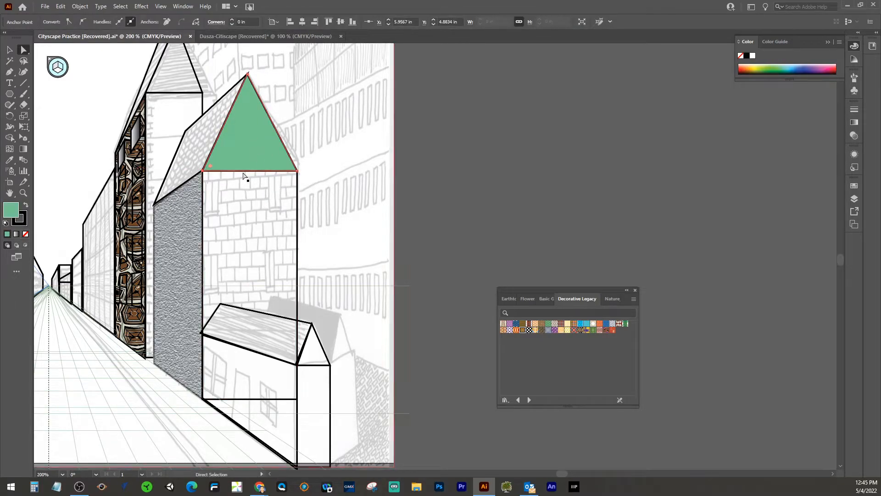
Step: Merge the green triangle and the rectangle below it into one gabled front with the Shape Builder
{"action": "left_click", "coordinate": [9, 49]}
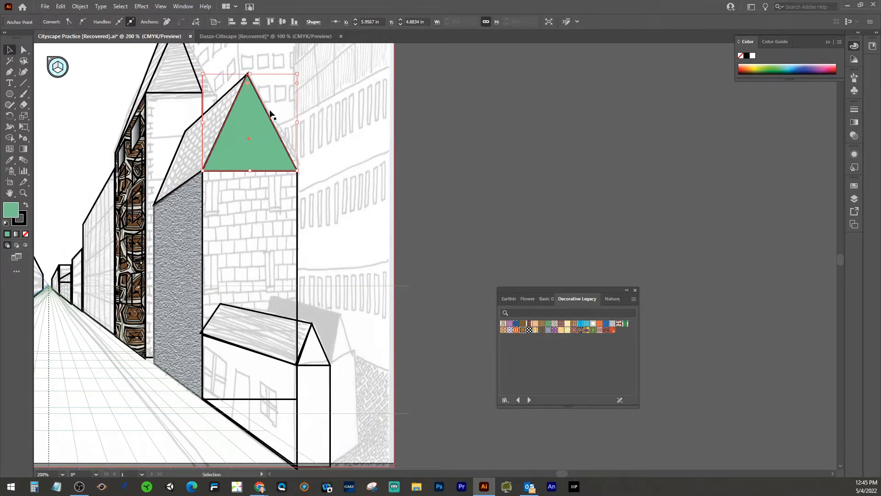
{"action": "left_click", "coordinate": [297, 203], "text": "shift"}
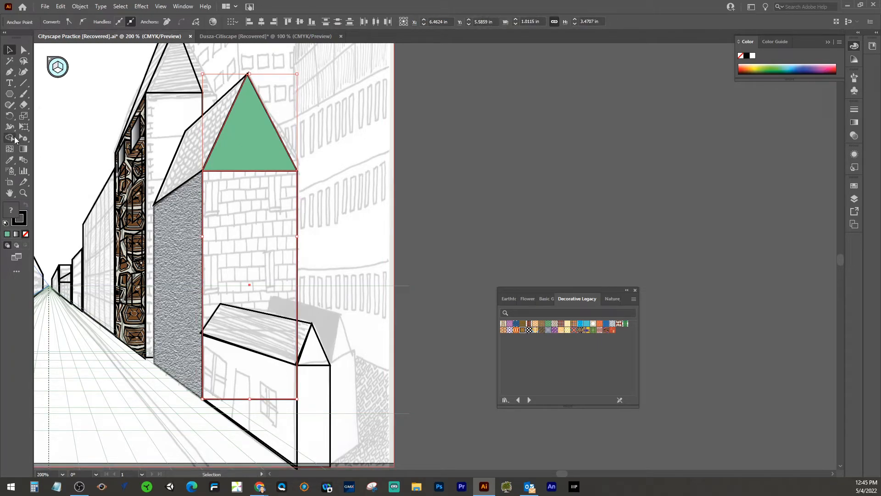
{"action": "left_click", "coordinate": [10, 138]}
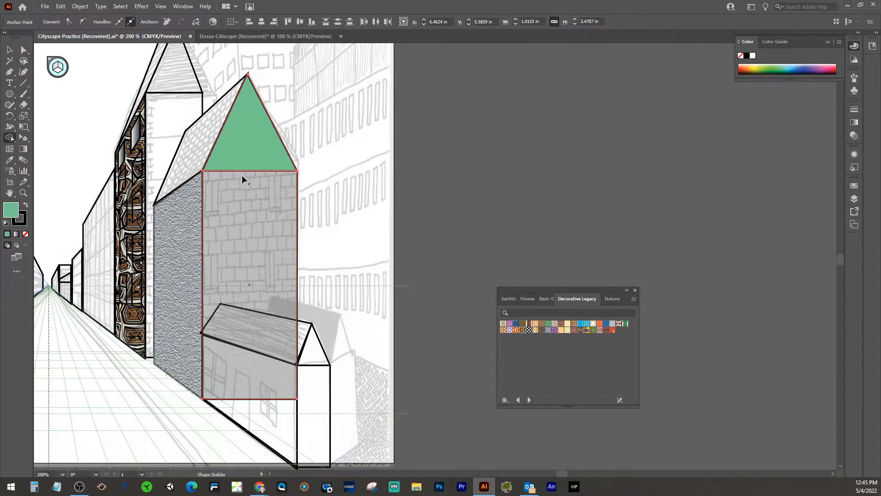
{"action": "left_click_drag", "start_coordinate": [243, 157], "coordinate": [249, 218]}
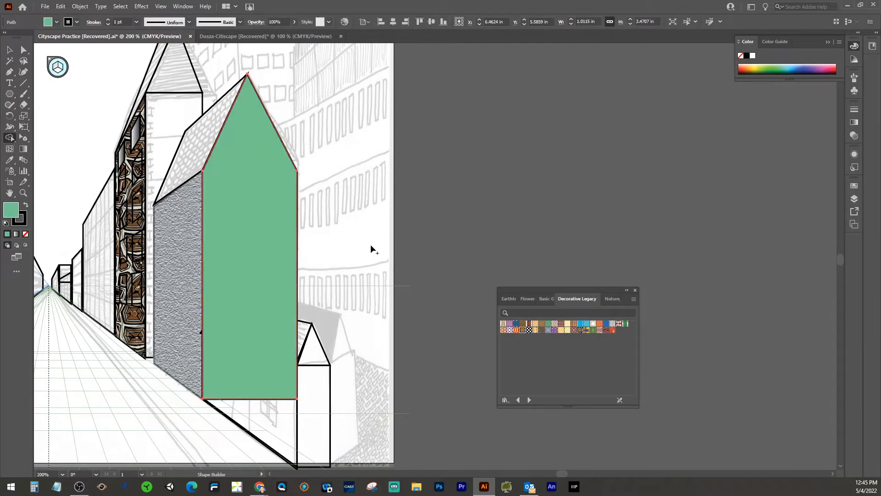
{"action": "left_click", "coordinate": [9, 49]}
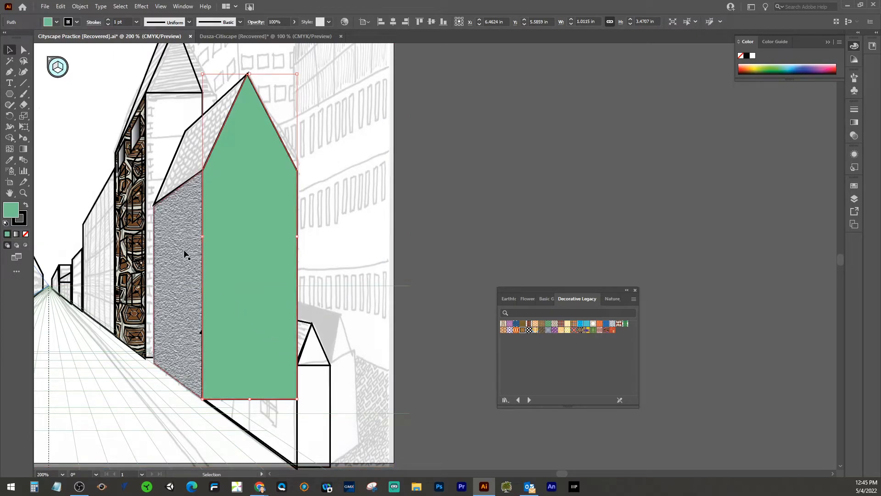
Step: Switch to Chrome with the Google image results for "building with windows"
{"action": "left_click_drag", "start_coordinate": [180, 204], "coordinate": [435, 288]}
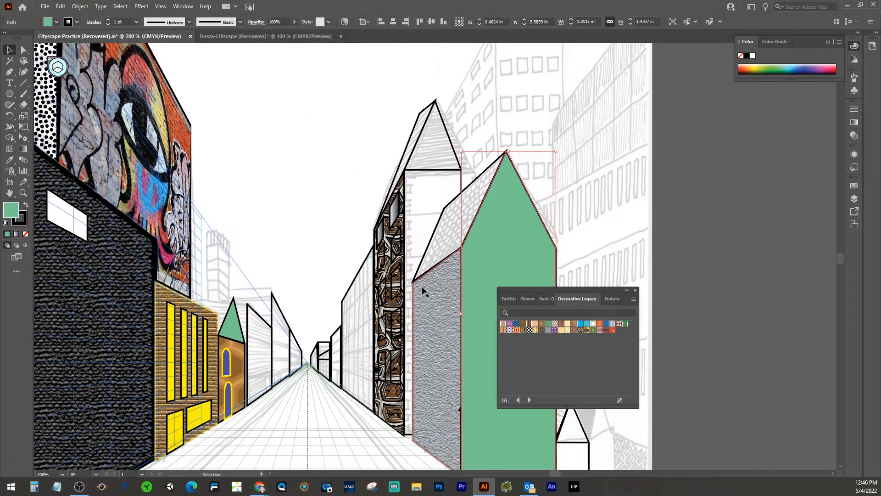
{"action": "key", "text": "ctrl+minus"}
{"action": "key", "text": "ctrl+minus"}
{"action": "key", "text": "ctrl+minus"}
{"action": "key", "text": "ctrl+minus"}
{"action": "left_click_drag", "start_coordinate": [328, 174], "coordinate": [284, 266]}
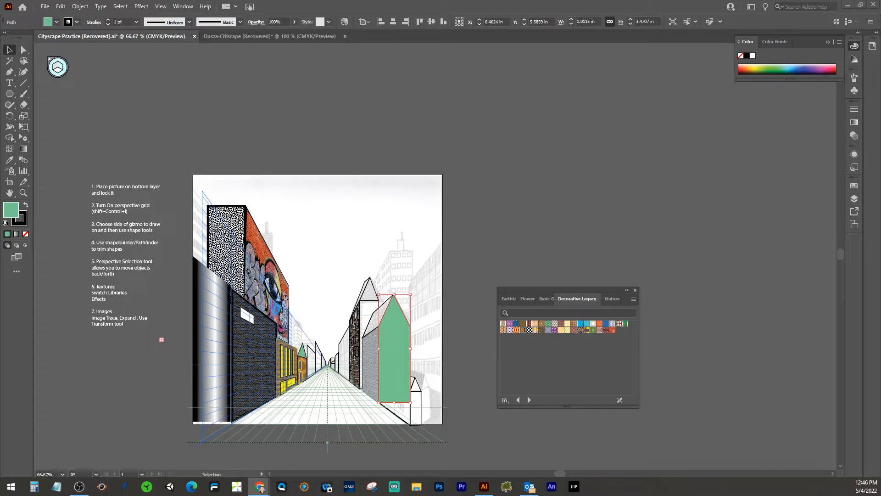
{"action": "key", "text": "alt+Tab"}
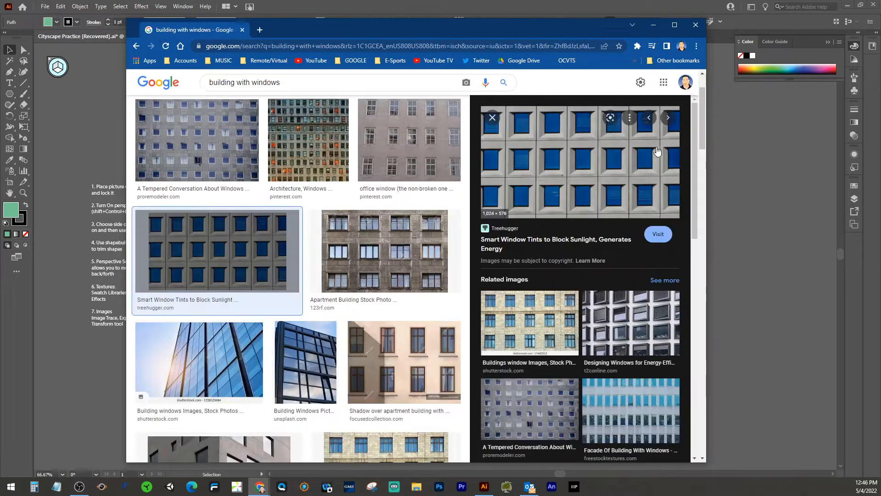
{"action": "left_click", "coordinate": [391, 242]}
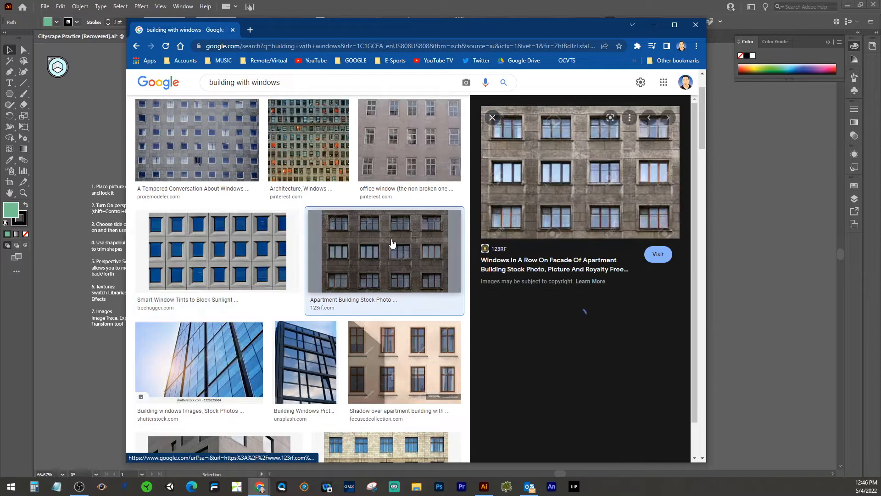
{"action": "right_click", "coordinate": [404, 242]}
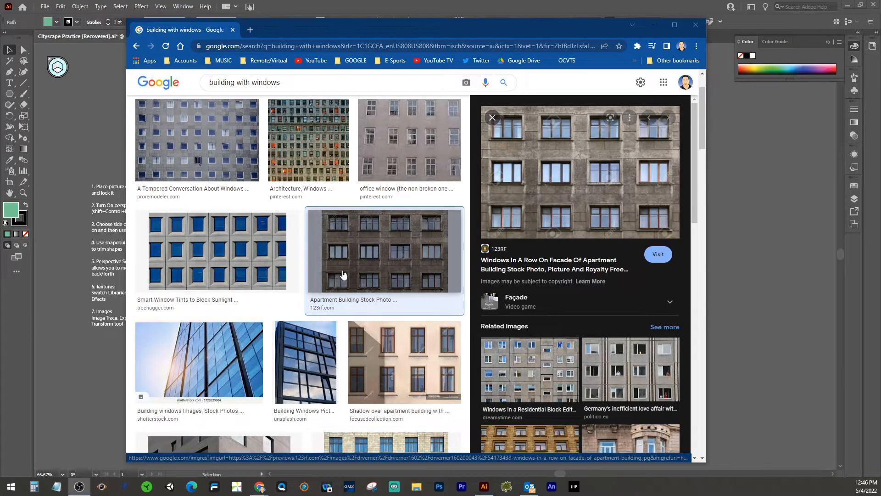
{"action": "left_click", "coordinate": [369, 271]}
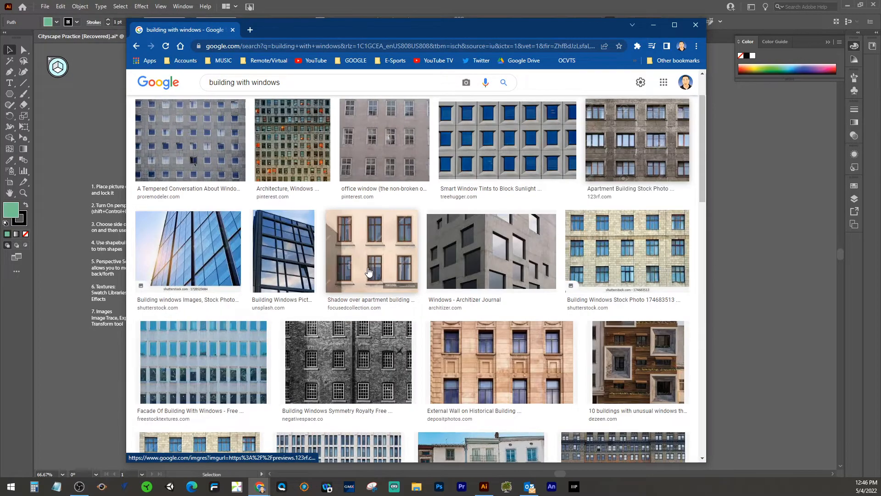
Step: Open the black-and-white "Building Windows Symmetry" photo from the image results and copy the image
{"action": "left_click", "coordinate": [307, 354]}
{"action": "right_click", "coordinate": [543, 187]}
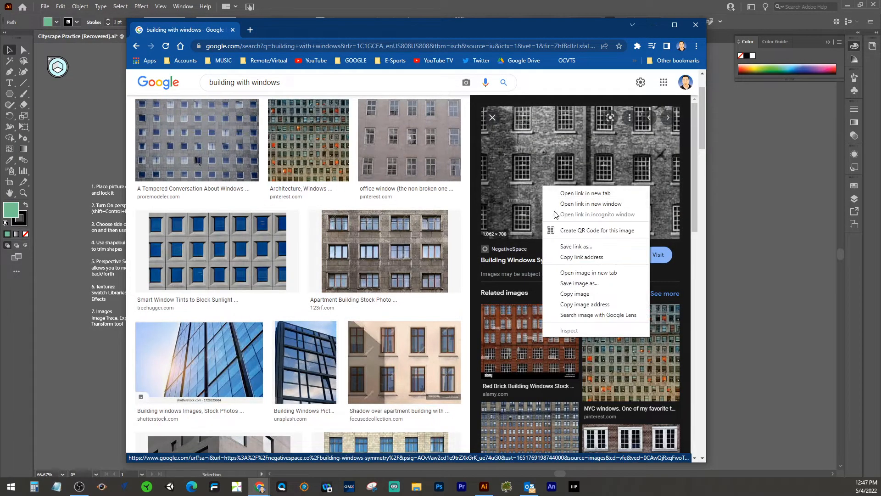
{"action": "left_click", "coordinate": [574, 294]}
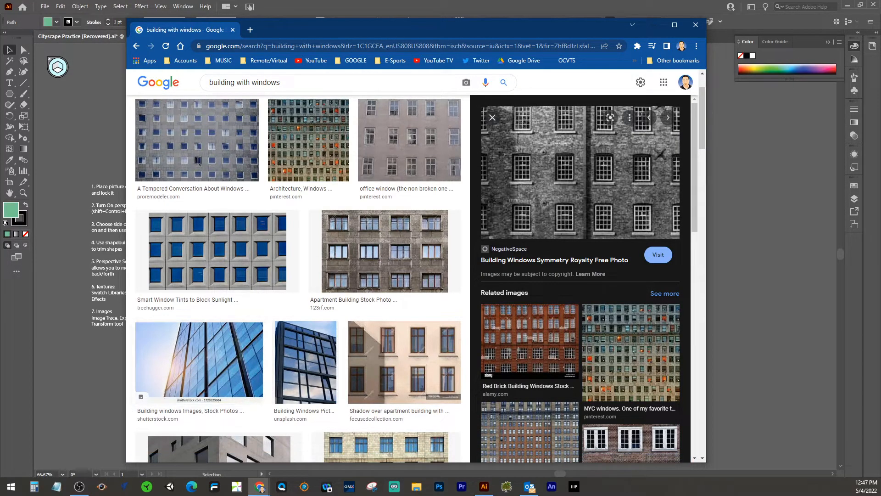
Step: Switch back to Illustrator, paste the copied brick building photo, and place it in the empty area beside the artboard
{"action": "key", "text": "alt+Tab"}
{"action": "key", "text": "alt+Tab"}
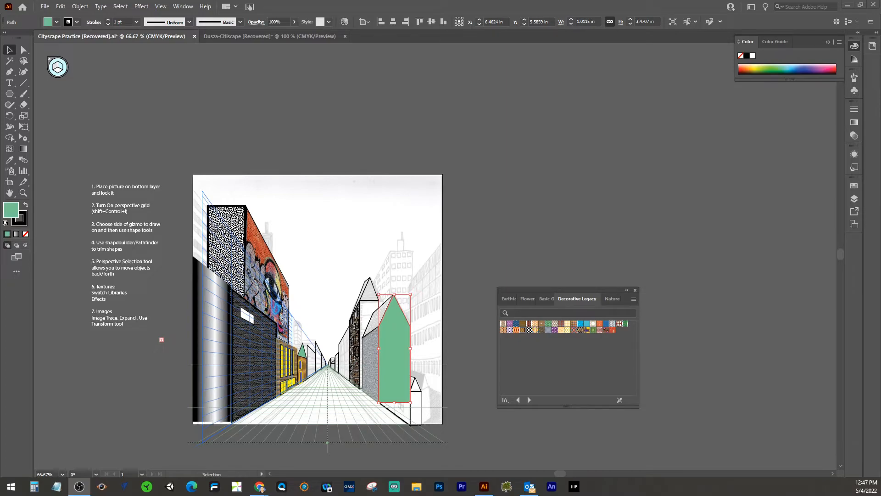
{"action": "key", "text": "alt+Tab"}
{"action": "left_click", "coordinate": [60, 6]}
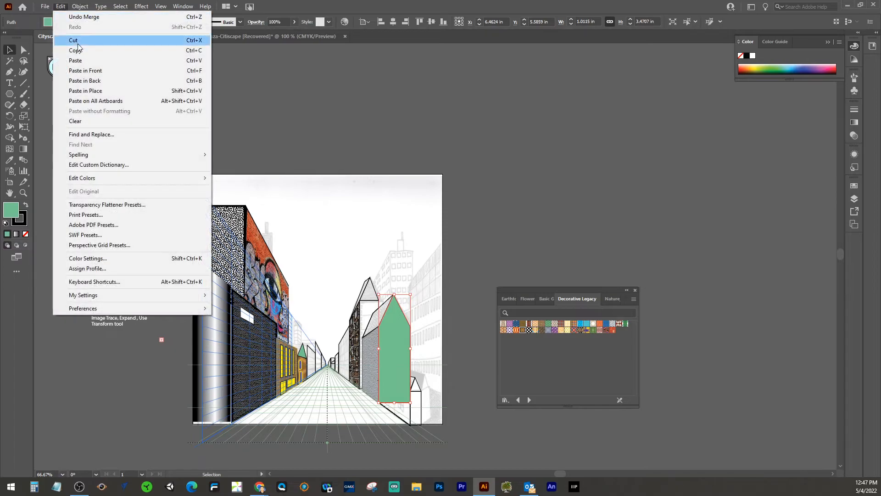
{"action": "left_click", "coordinate": [60, 61]}
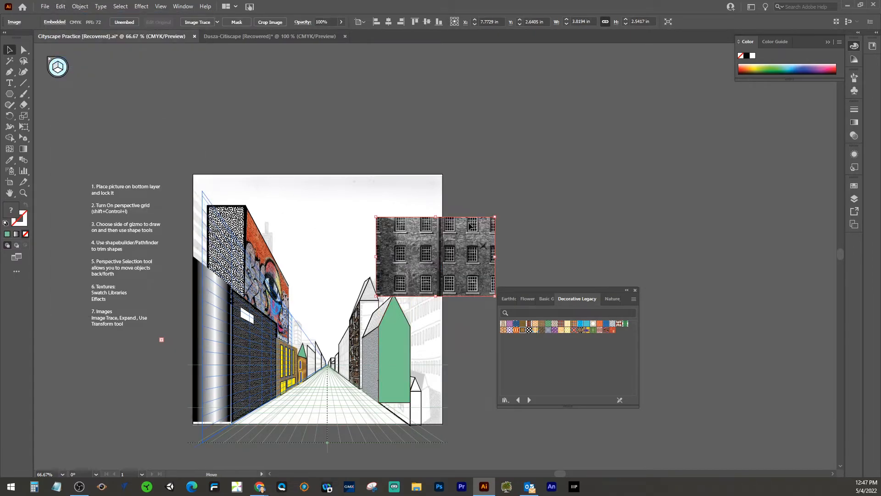
{"action": "left_click_drag", "start_coordinate": [420, 253], "coordinate": [472, 226]}
{"action": "left_click_drag", "start_coordinate": [550, 290], "coordinate": [615, 341]}
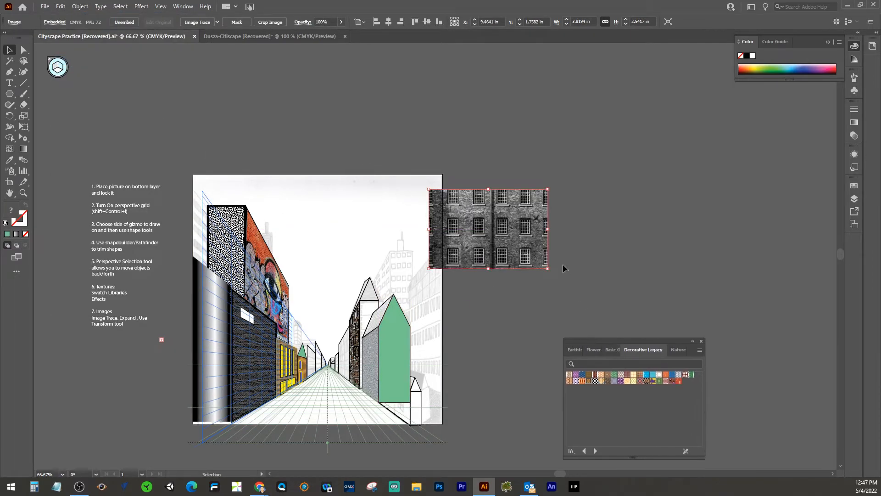
{"action": "left_click_drag", "start_coordinate": [519, 241], "coordinate": [533, 297]}
{"action": "left_click", "coordinate": [23, 49]}
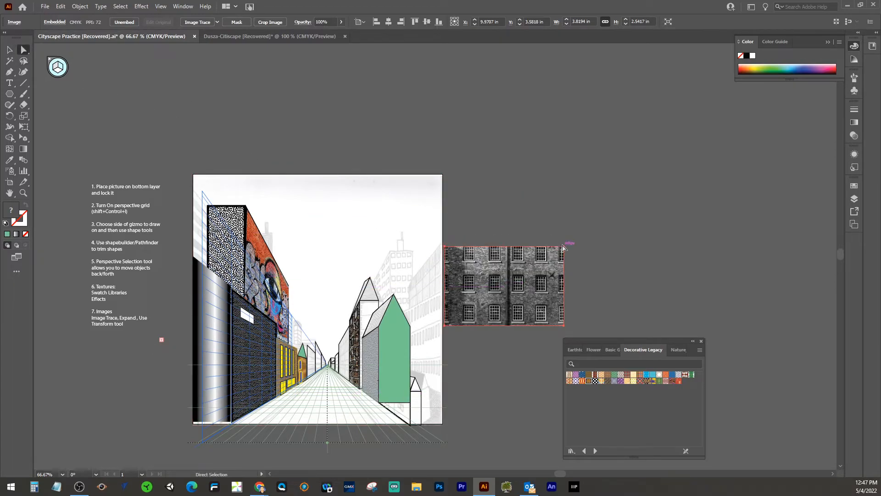
{"action": "left_click_drag", "start_coordinate": [563, 247], "coordinate": [590, 206]}
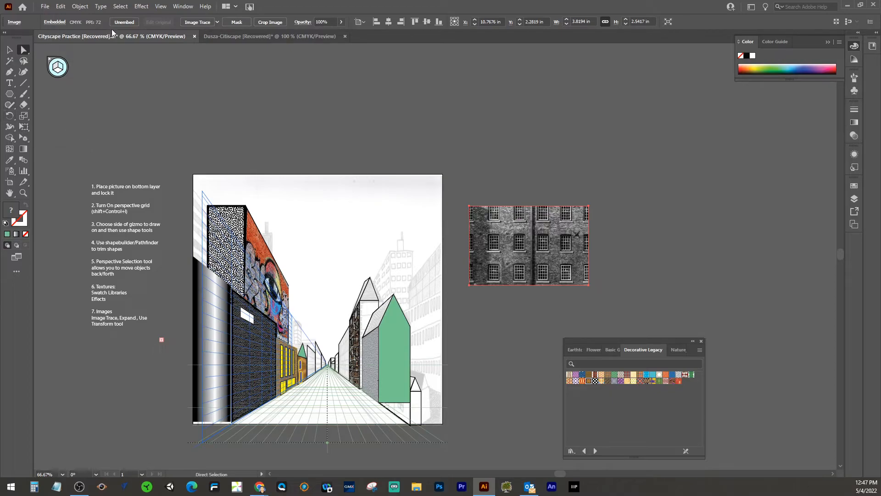
Step: Image-trace the pasted building photo with the High Fidelity Photo preset and expand the tracing
{"action": "left_click", "coordinate": [216, 23]}
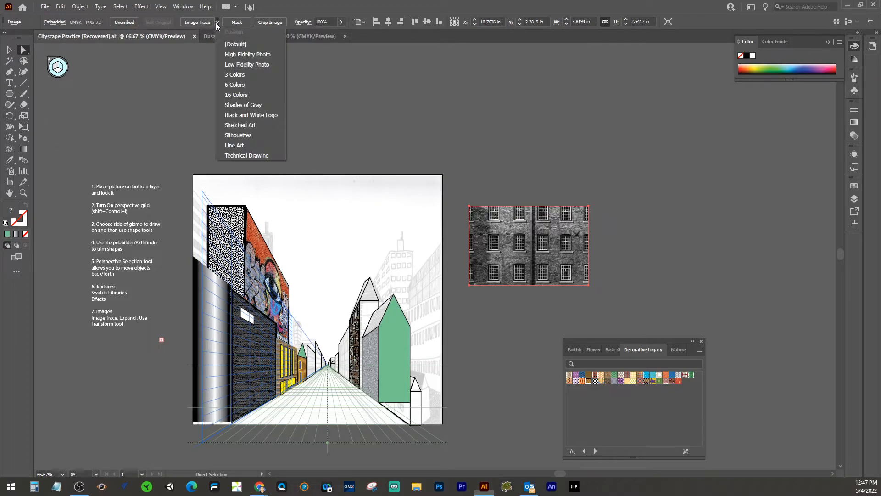
{"action": "left_click", "coordinate": [234, 54]}
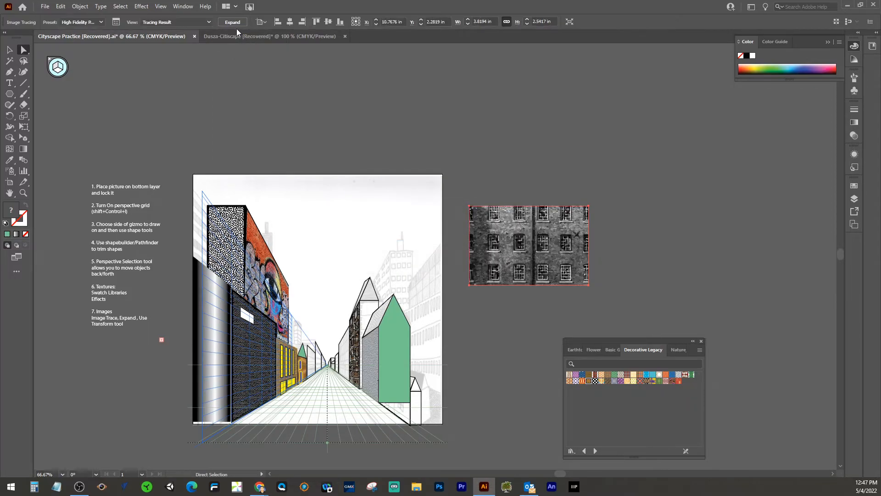
{"action": "left_click", "coordinate": [223, 23]}
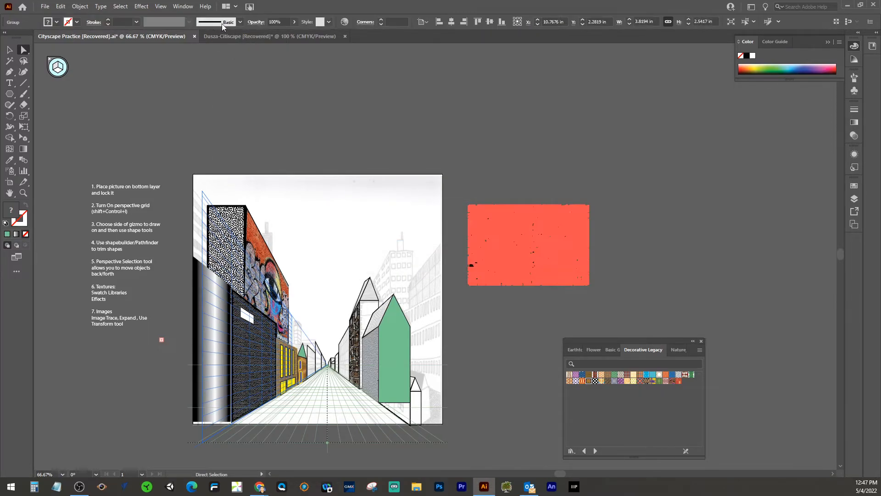
Step: Free-distort the traced photo so its four corners cover the gray-textured side wall next to the green front, and deselect it
{"action": "left_click", "coordinate": [28, 129]}
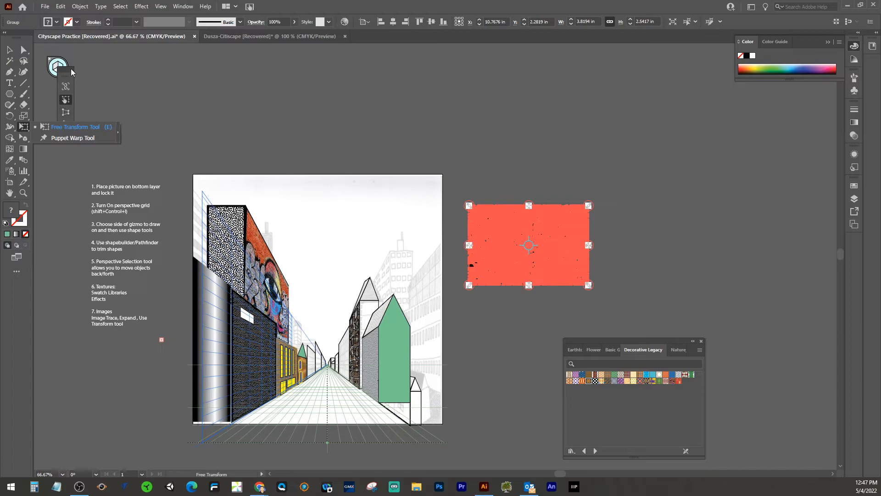
{"action": "left_click_drag", "start_coordinate": [70, 69], "coordinate": [137, 70]}
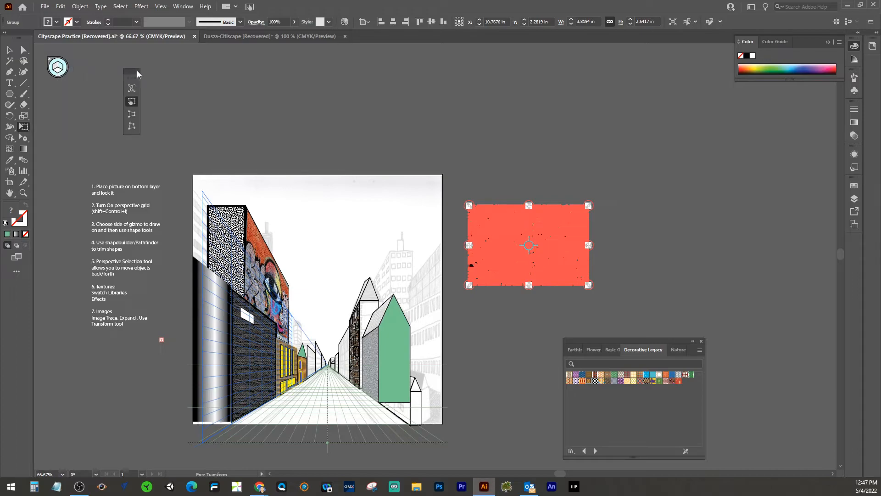
{"action": "left_click", "coordinate": [137, 126]}
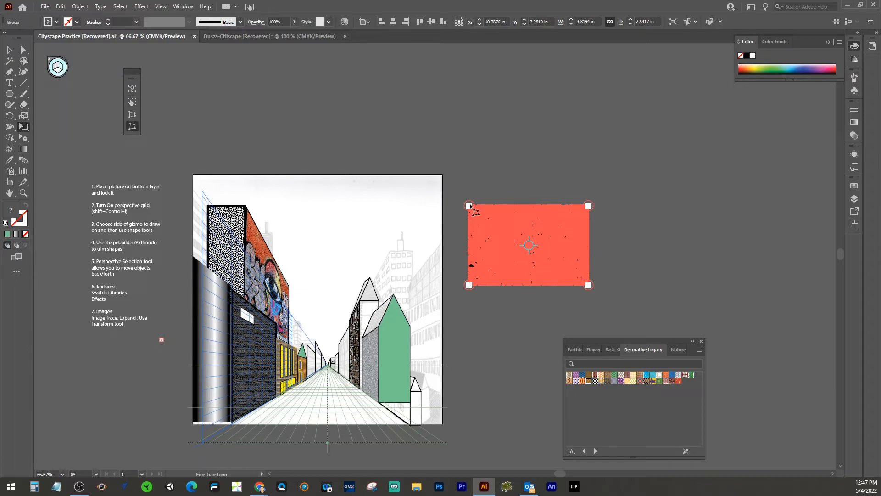
{"action": "left_click_drag", "start_coordinate": [470, 206], "coordinate": [469, 234]}
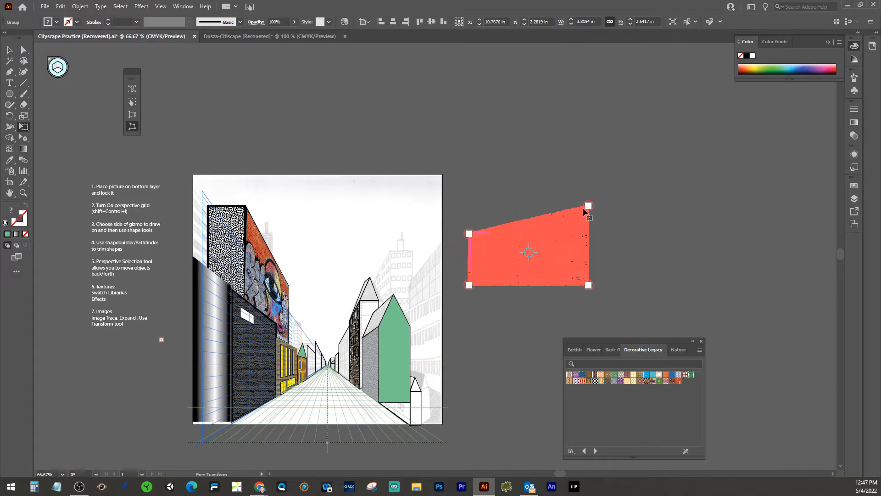
{"action": "left_click_drag", "start_coordinate": [587, 206], "coordinate": [585, 254]}
{"action": "left_click_drag", "start_coordinate": [507, 274], "coordinate": [417, 357]}
{"action": "left_click_drag", "start_coordinate": [480, 358], "coordinate": [377, 327]}
{"action": "left_click_drag", "start_coordinate": [483, 388], "coordinate": [363, 388]}
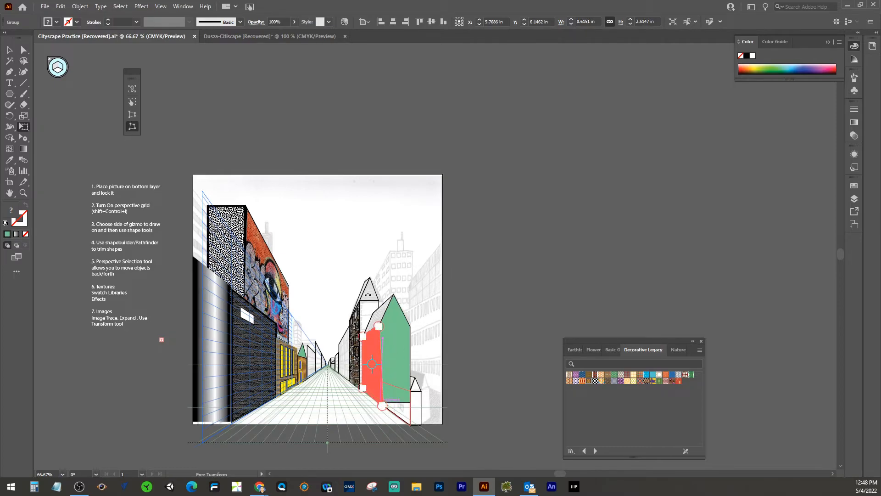
{"action": "left_click", "coordinate": [10, 51]}
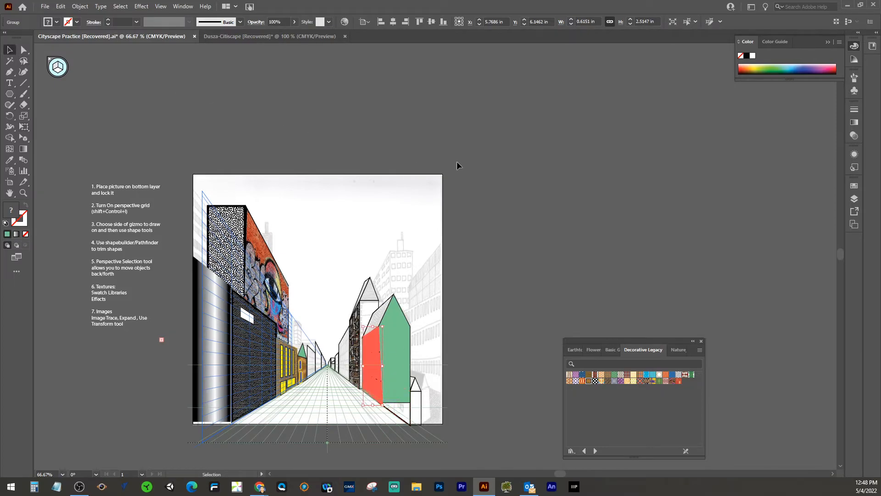
{"action": "left_click", "coordinate": [512, 167]}
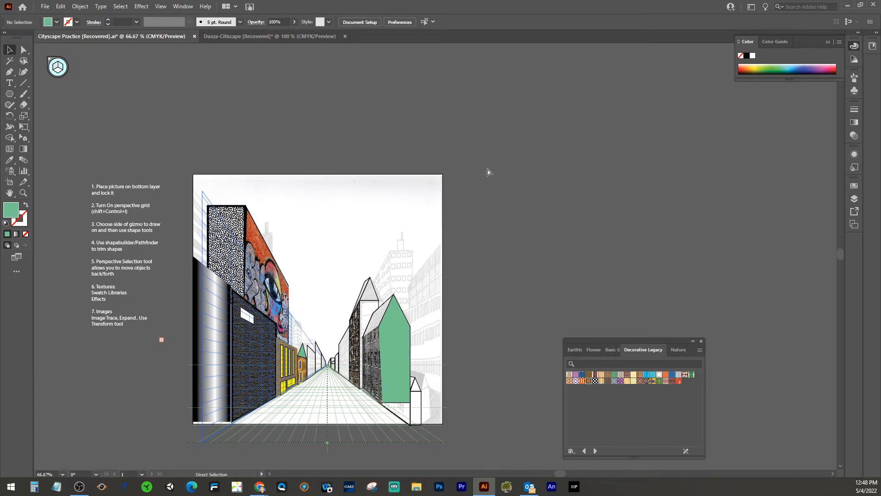
{"action": "key", "text": "ctrl+equal"}
{"action": "key", "text": "ctrl+equal"}
{"action": "key", "text": "ctrl+equal"}
{"action": "left_click_drag", "start_coordinate": [341, 403], "coordinate": [407, 146]}
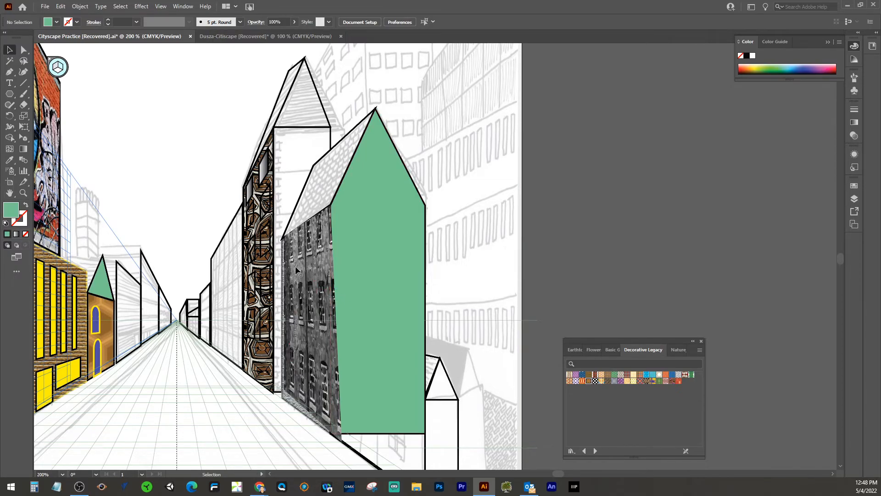
{"action": "left_click", "coordinate": [23, 130]}
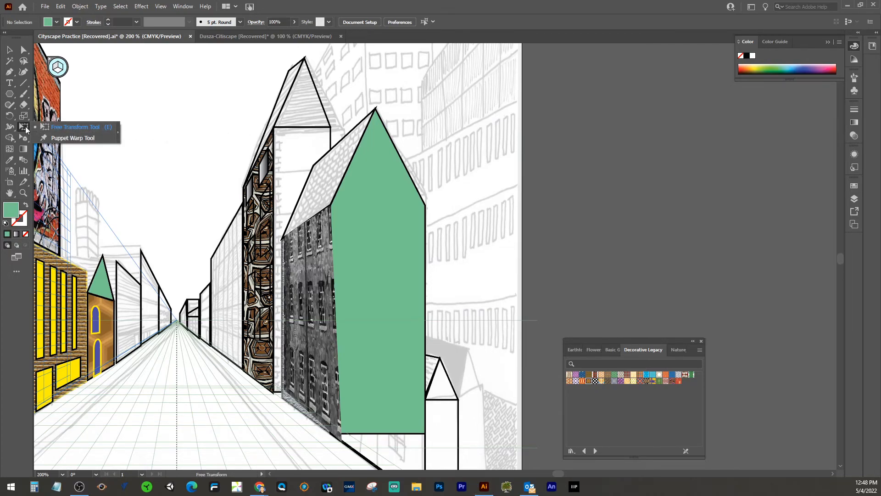
{"action": "left_click", "coordinate": [59, 128]}
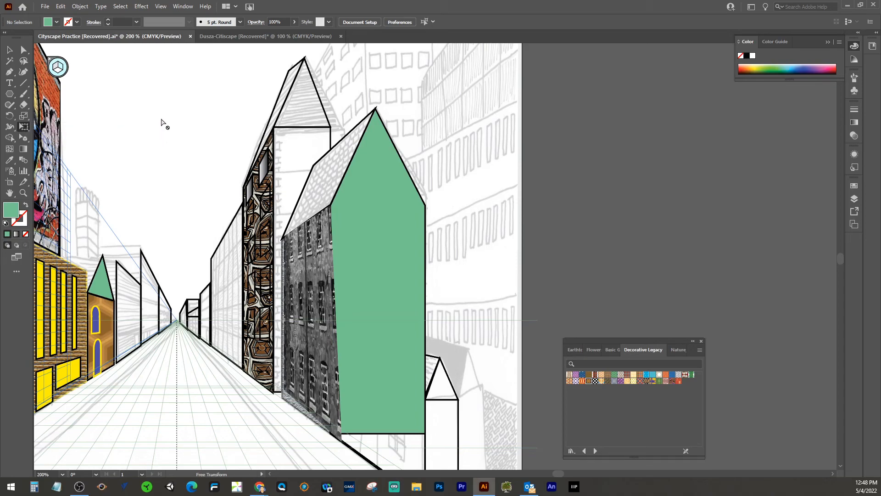
{"action": "left_click", "coordinate": [9, 49]}
{"action": "left_click", "coordinate": [296, 244]}
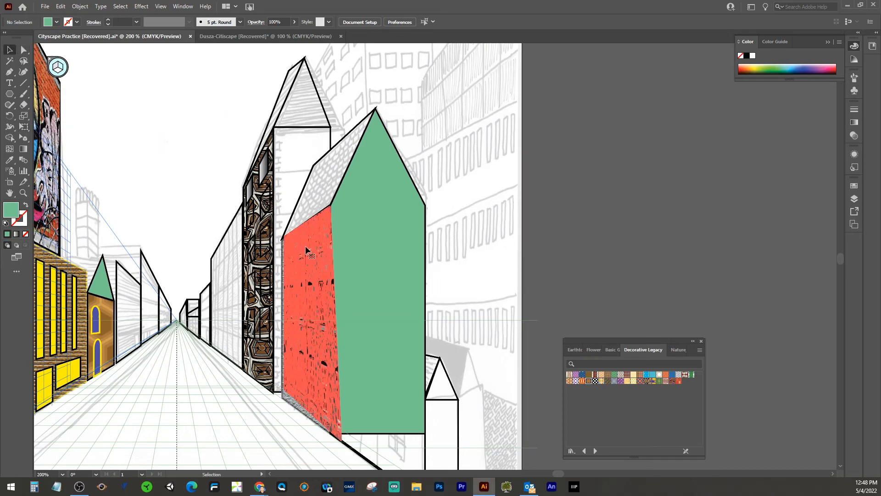
{"action": "left_click", "coordinate": [24, 128]}
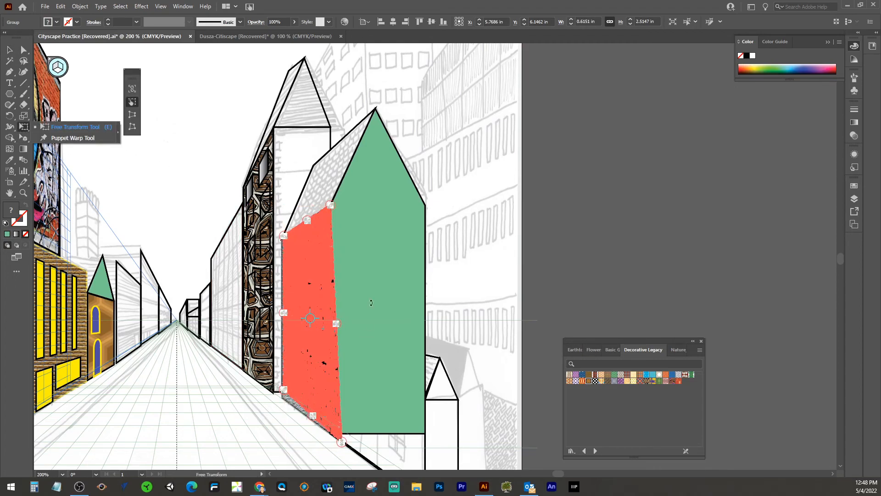
{"action": "left_click", "coordinate": [134, 130]}
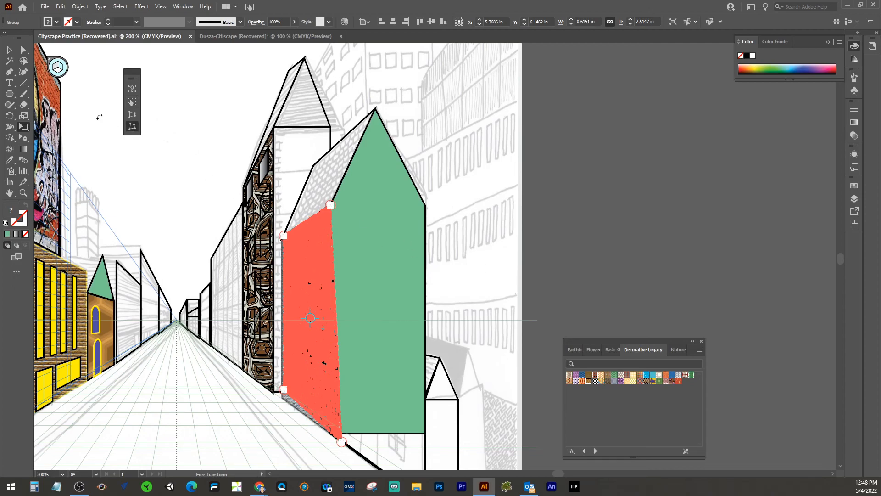
{"action": "left_click", "coordinate": [9, 49]}
{"action": "left_click", "coordinate": [557, 187]}
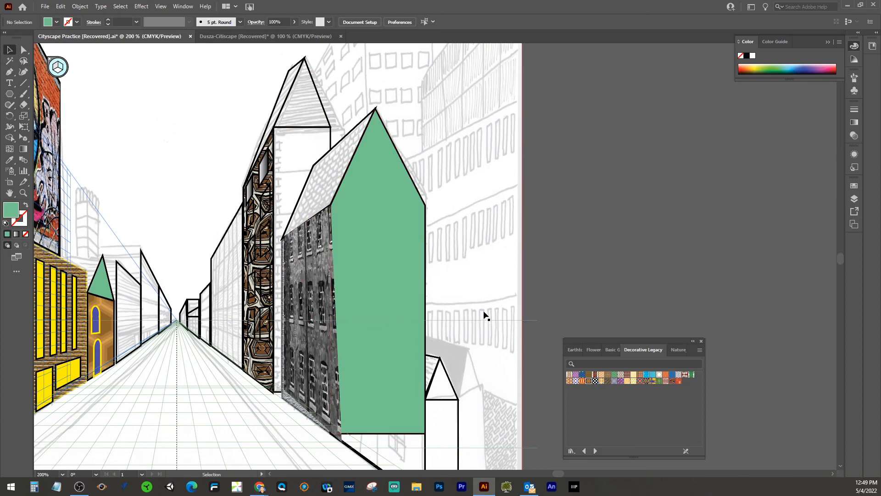
{"action": "left_click_drag", "start_coordinate": [302, 259], "coordinate": [431, 285]}
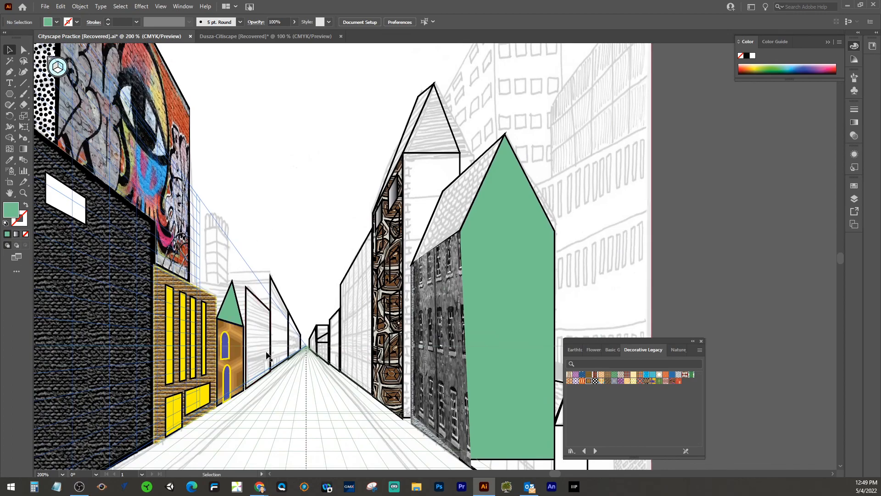